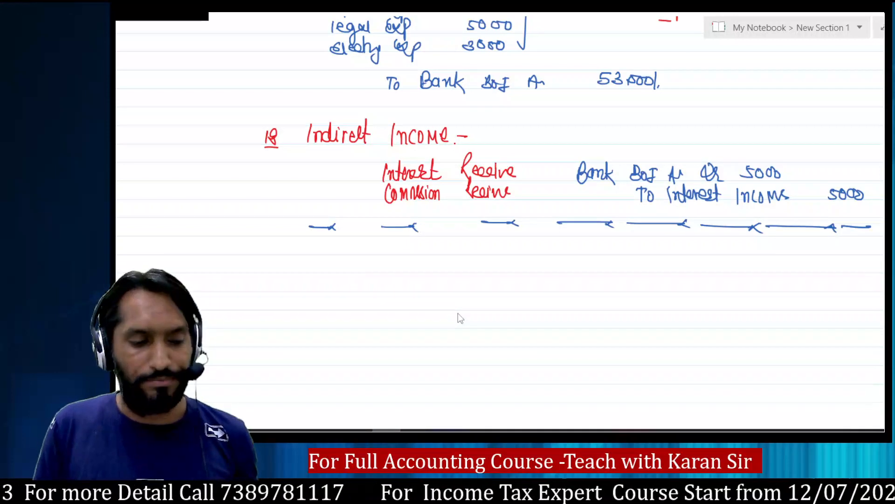
Switch from the OneNote Indirect Income notes to TallyPrime's Gateway of Tally.
key(alt+Tab)
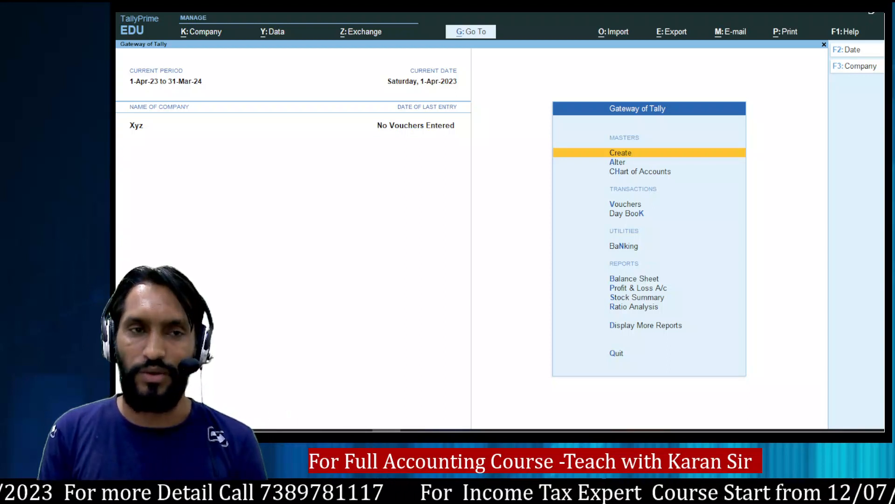
Shut the open Xyz company with Alt+F3 so the Select Company list appears.
key(alt)
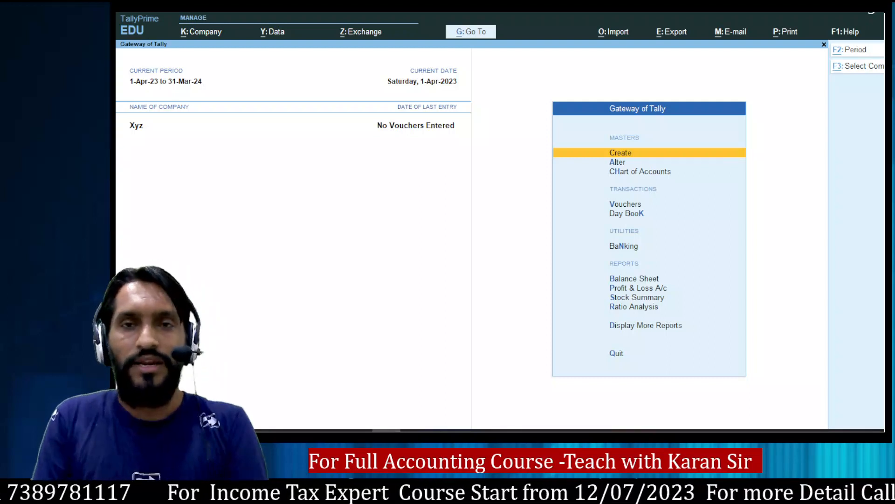
key(alt+F3)
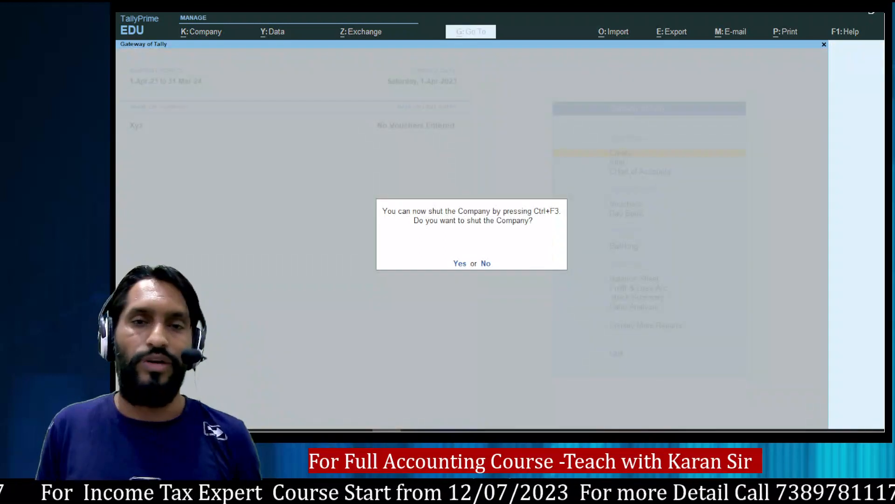
key(Return)
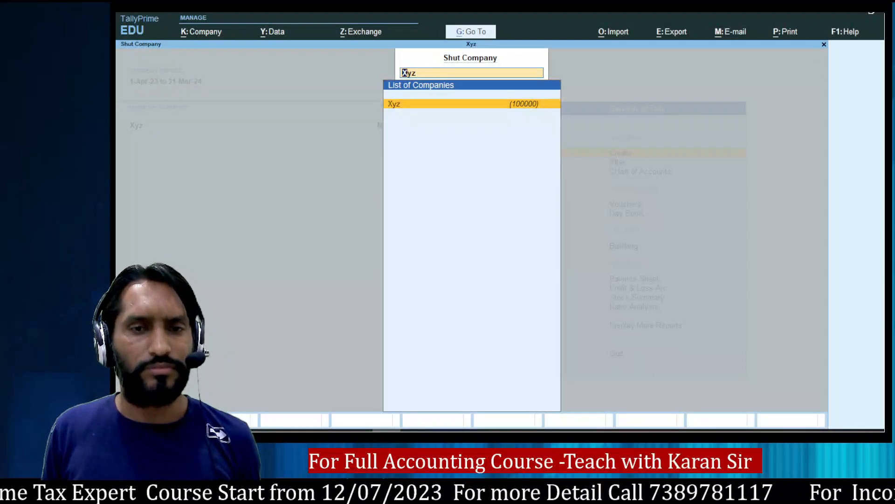
key(Return)
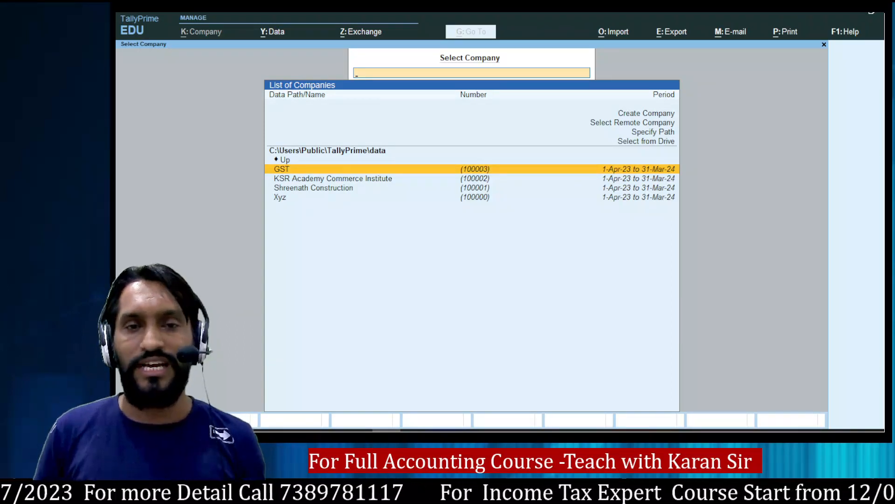
Choose Create Company in the Select Company list to open a blank Company Creation form.
key(Up)
key(Up)
key(Up)
key(Up)
key(Up)
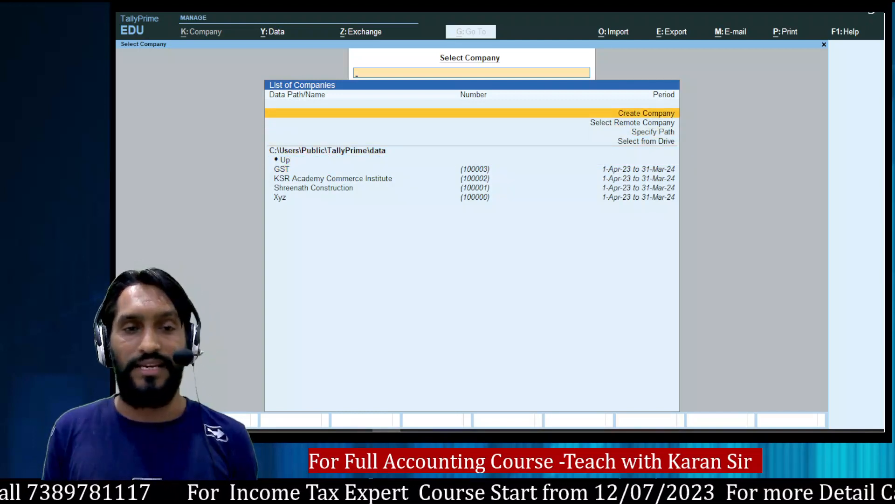
key(Down)
key(Down)
key(Down)
key(Down)
key(Down)
key(Down)
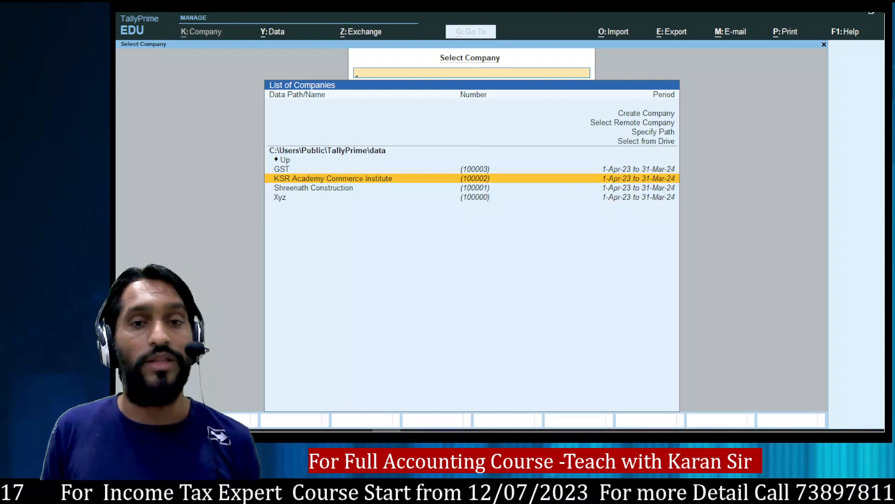
key(Up)
key(Up)
key(Up)
key(Up)
key(Up)
key(Up)
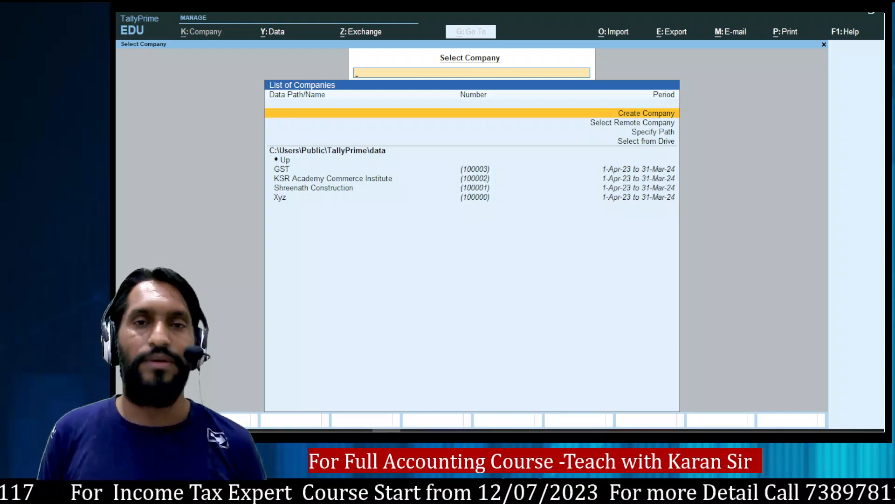
key(Return)
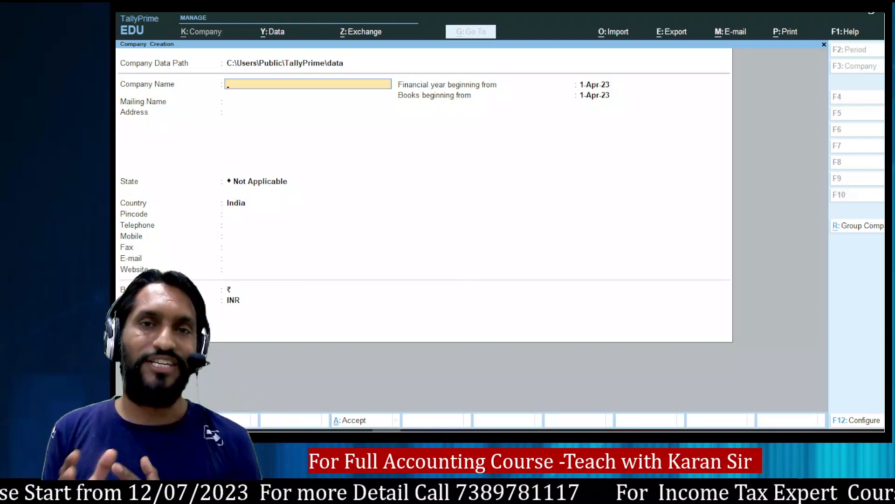
Keep the default data path, name the company KSR Academy with matching mailing name, and address Indore.
key(BackSpace)
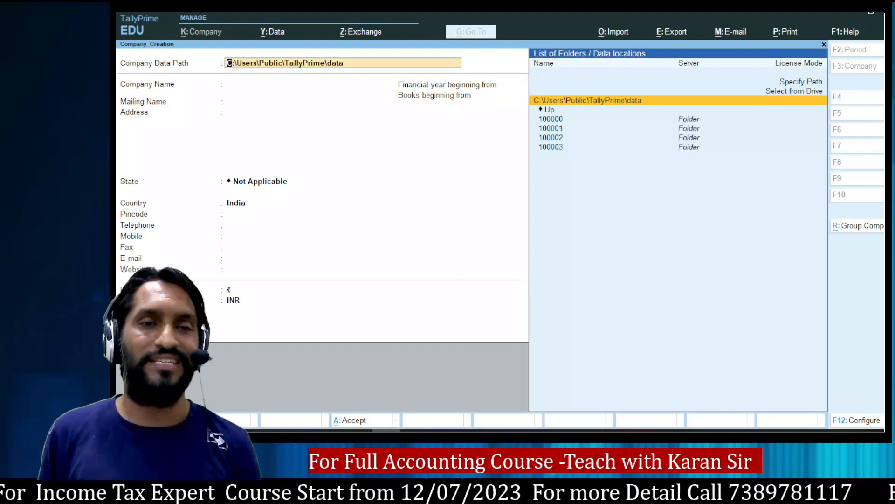
key(Return)
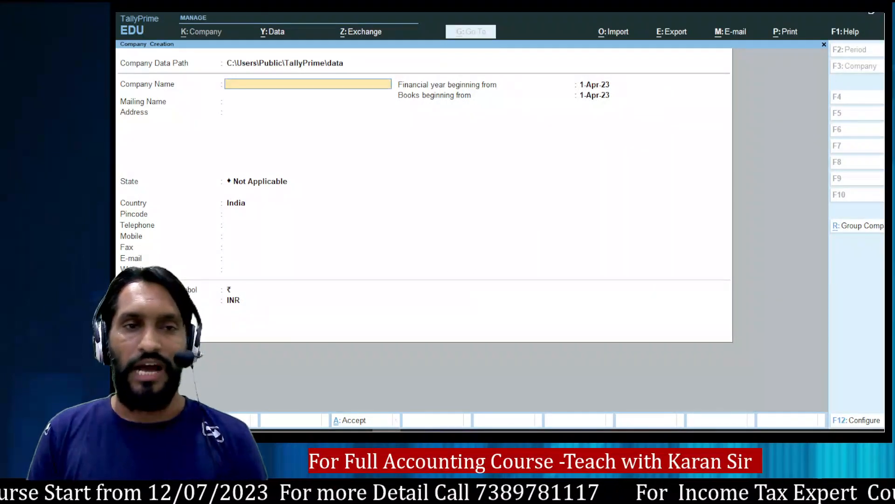
text(KS)
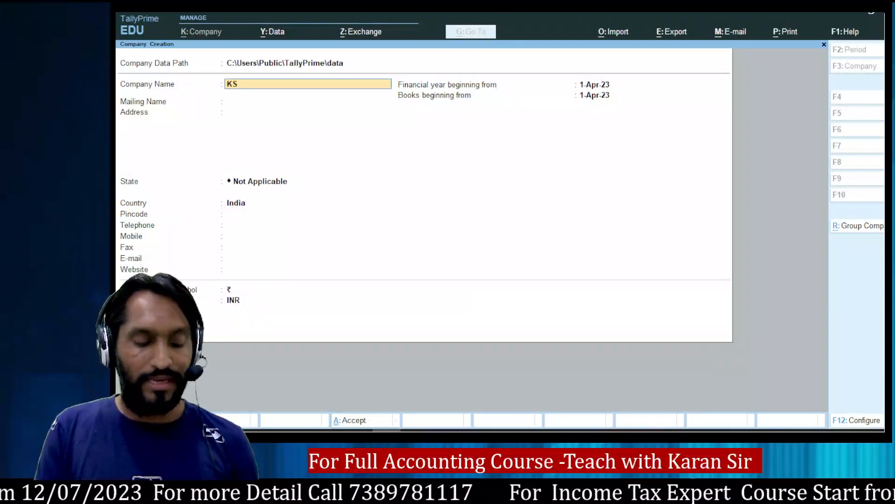
text(R Academy)
key(Return)
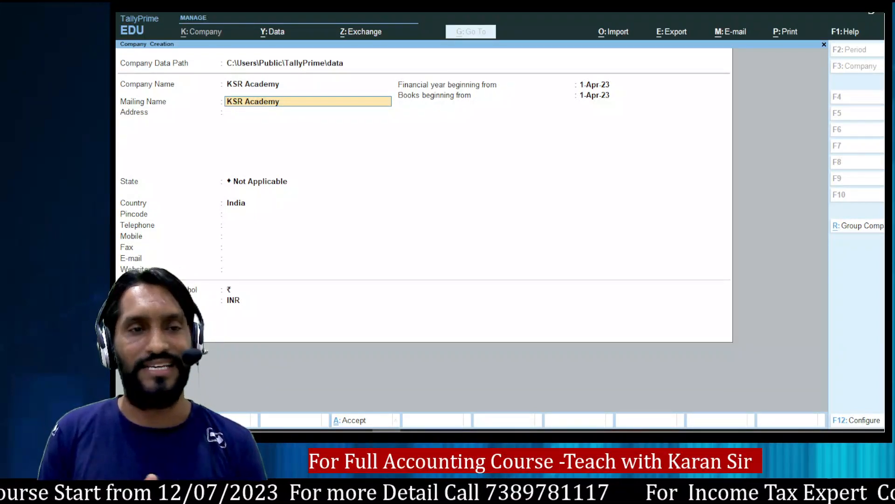
key(Return)
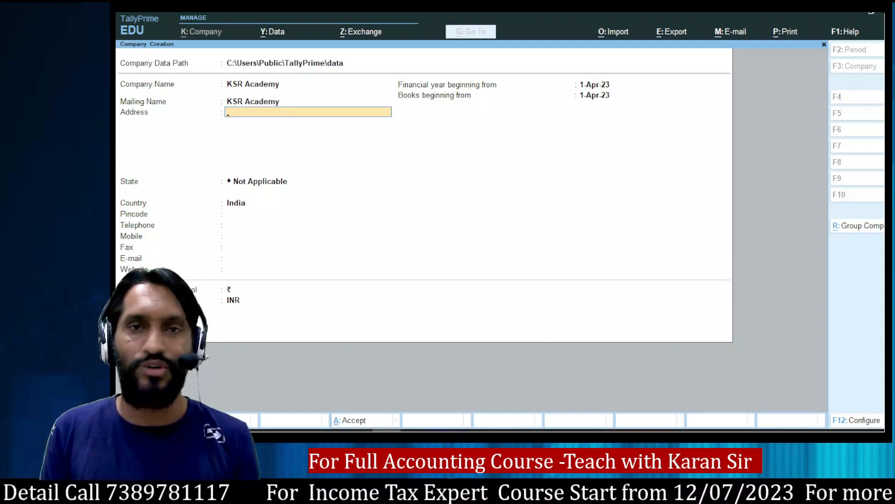
text(Indore)
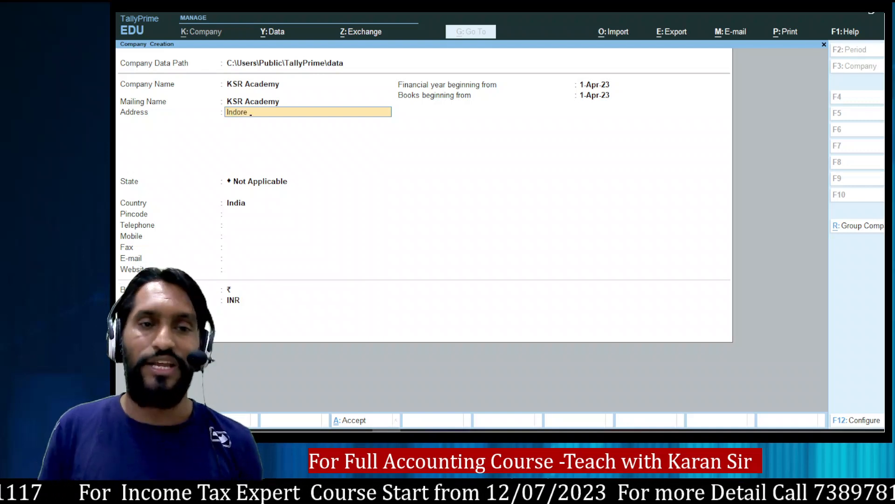
key(Return)
key(Return)
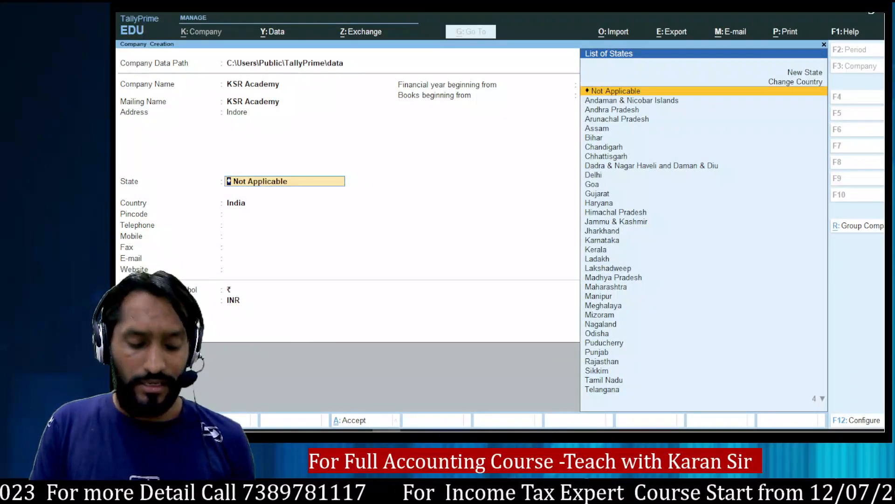
Set the company's state to Madhya Pradesh from the List of States.
text(Mas)
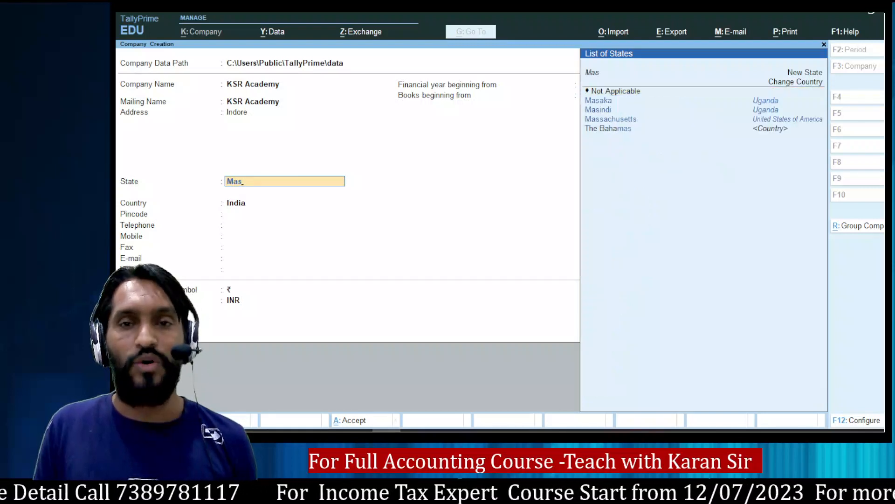
key(BackSpace)
key(Down)
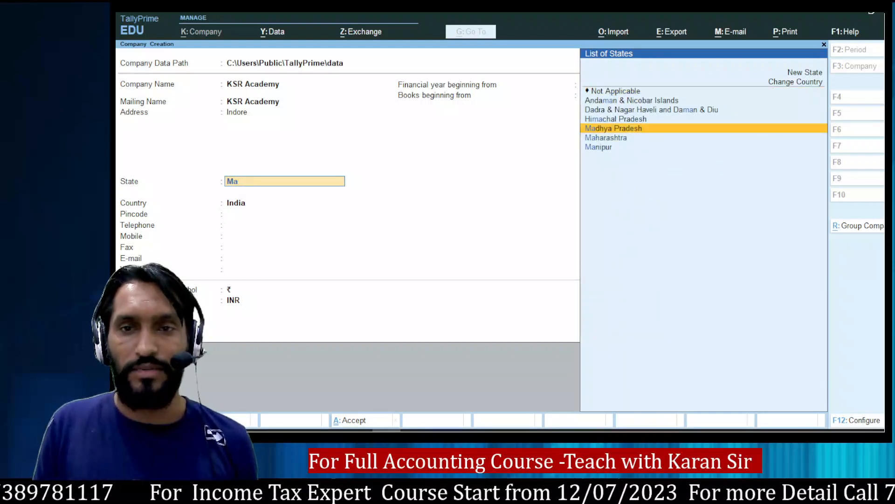
key(Return)
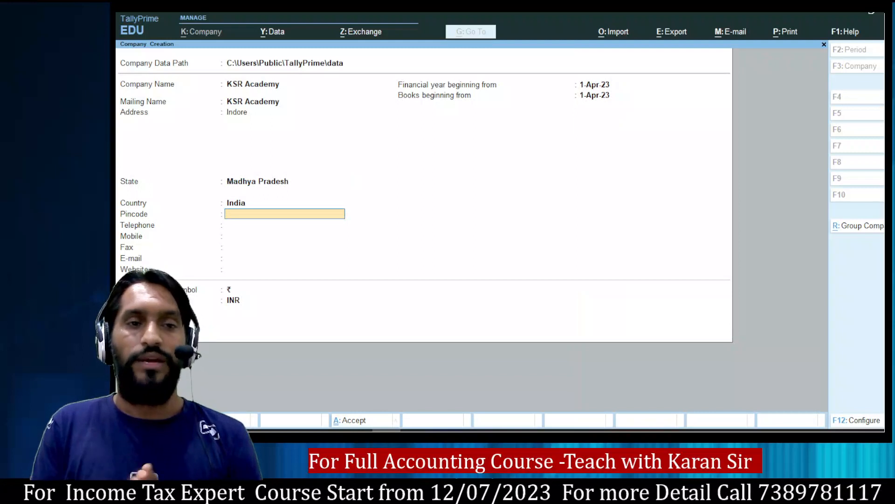
Enter the Indore pincode and the mobile number, leaving fax, e-mail and website blank.
text(56)
key(BackSpace)
key(BackSpace)
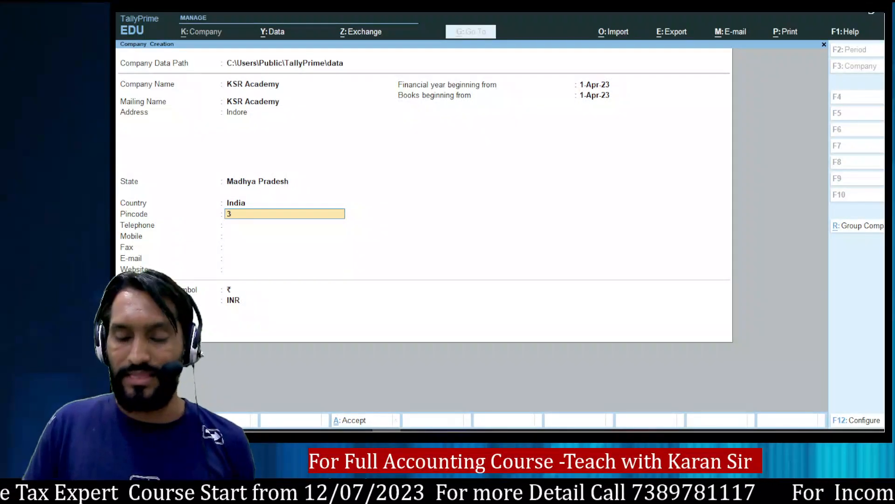
text(452016)
key(Return)
key(Return)
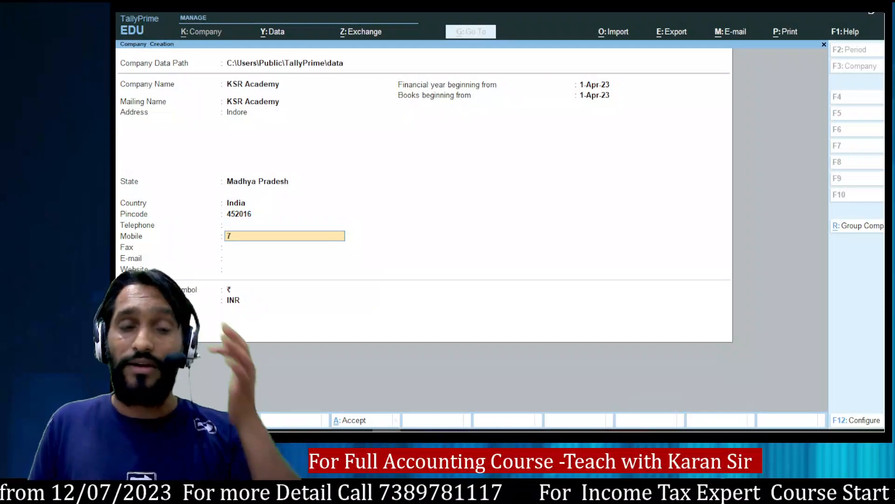
key(Return)
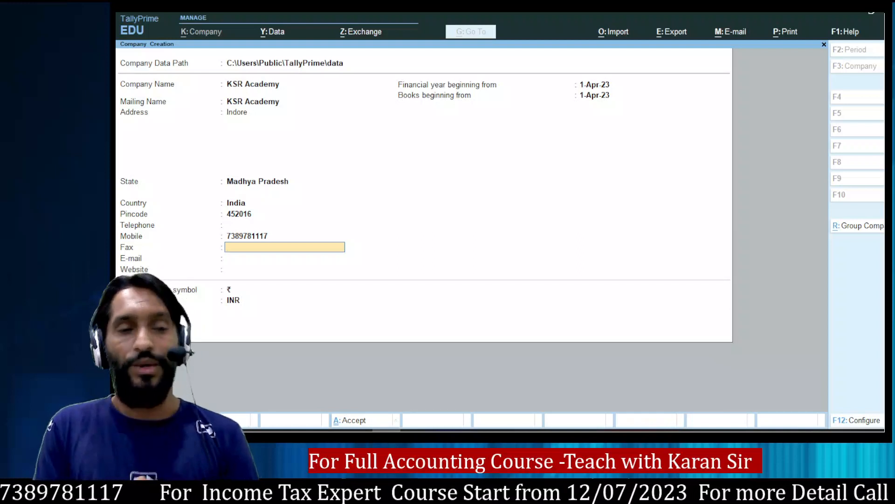
key(Return)
key(Return)
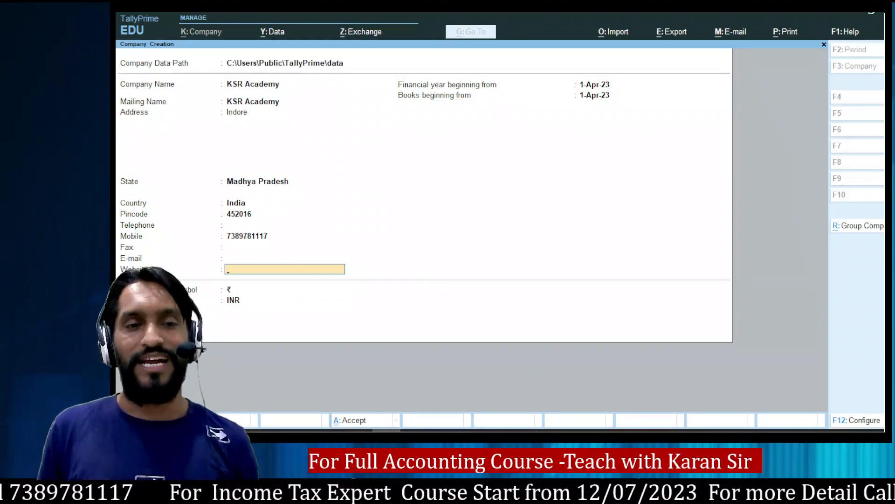
key(Return)
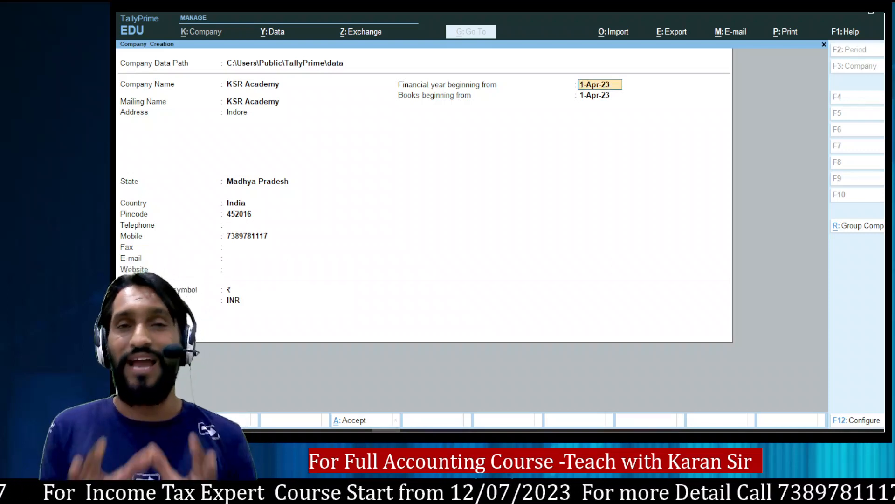
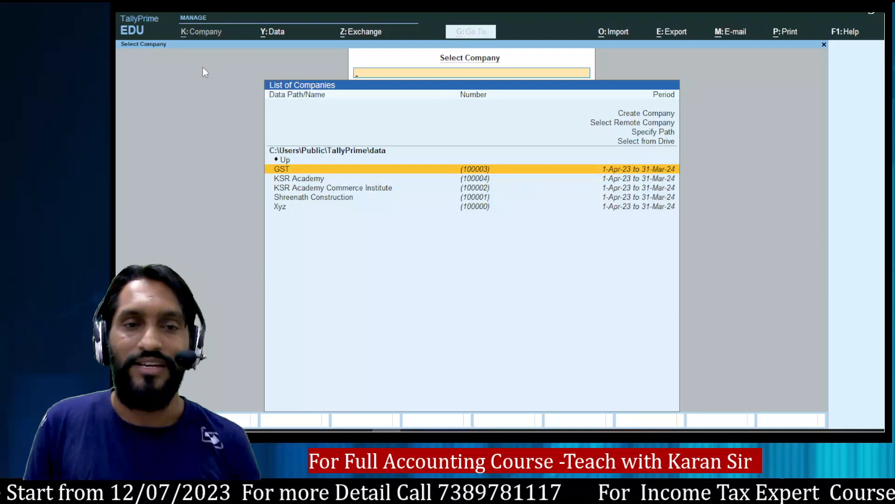
Open the KSR Academy Commerce Institute company from the company list.
key(Down)
key(Down)
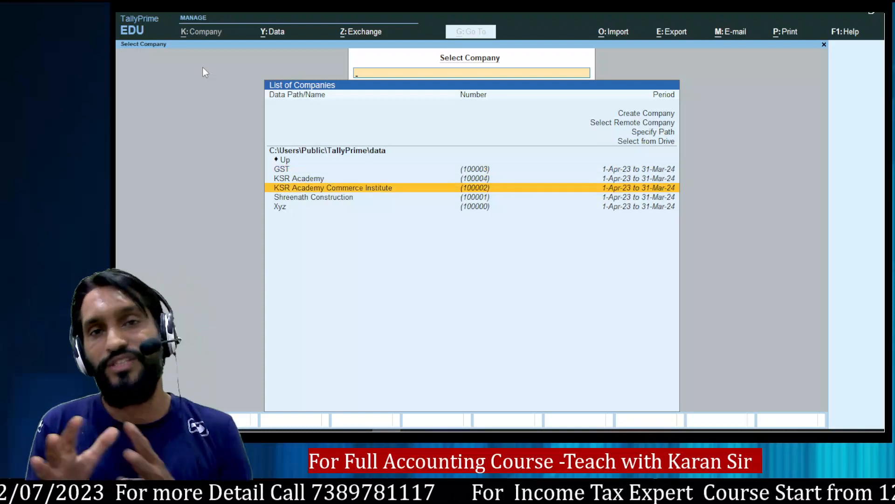
key(Return)
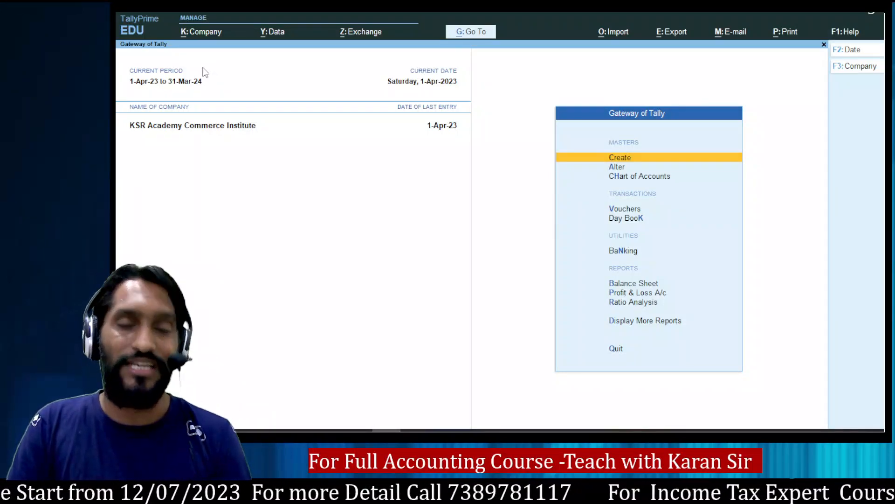
key(F1)
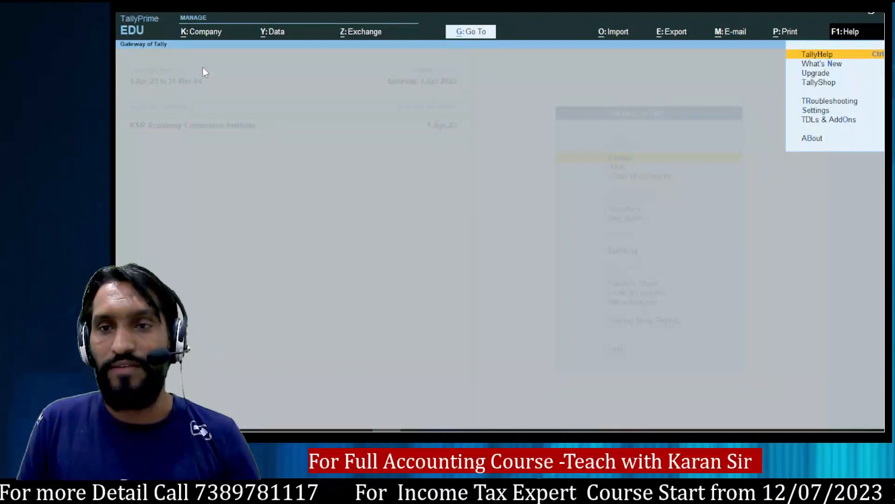
key(Escape)
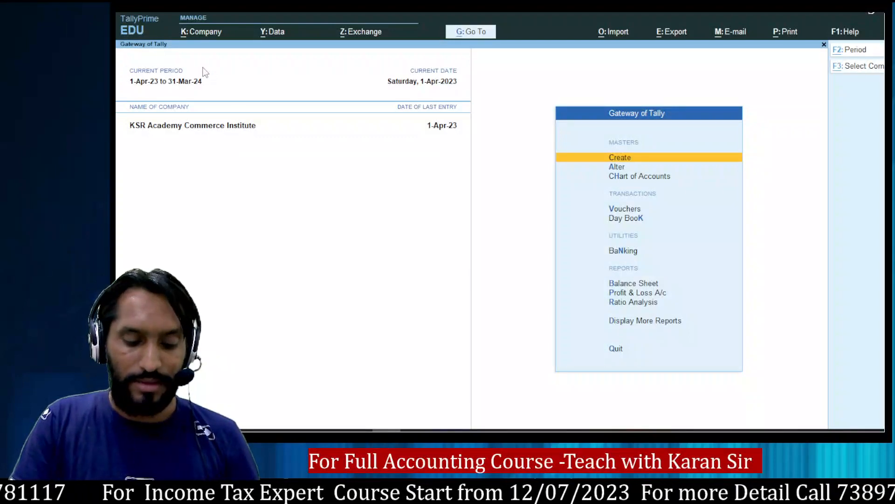
Select KSR Academy from the List of Companies so it loads as the current company.
key(alt+k)
key(Down)
key(Down)
key(Down)
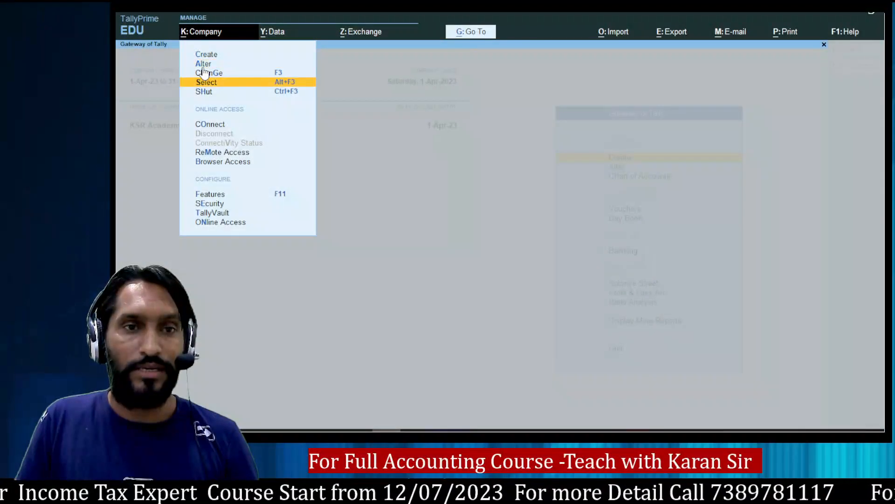
key(Return)
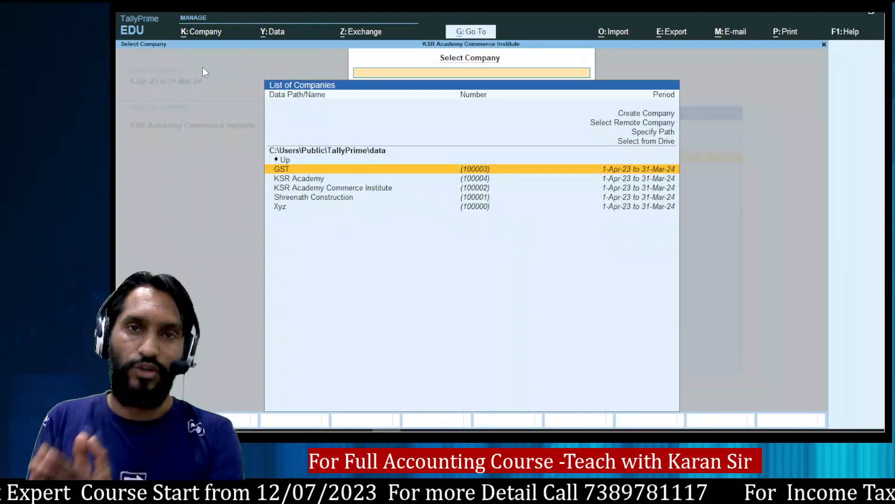
key(Down)
key(Return)
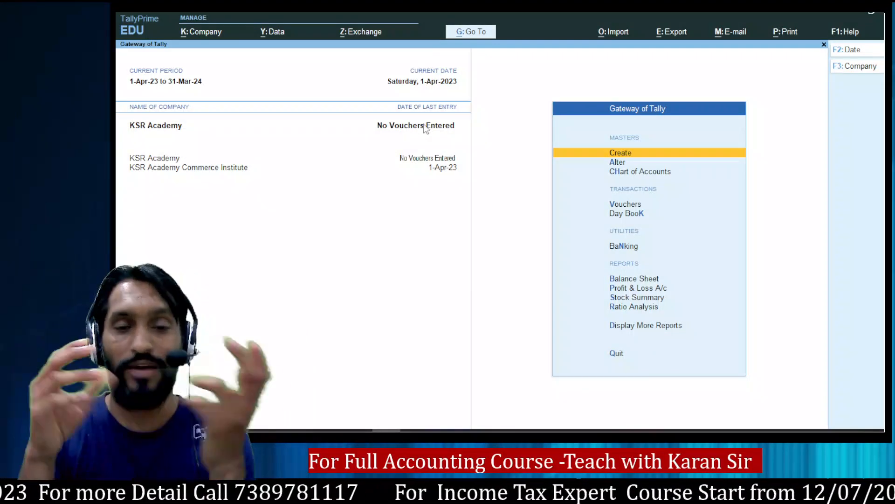
key(alt+Tab)
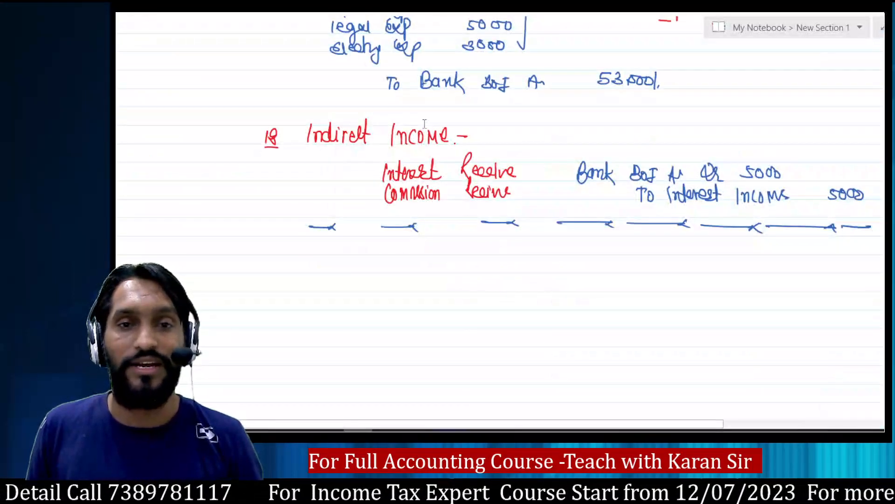
scroll(473, 192, up, 20)
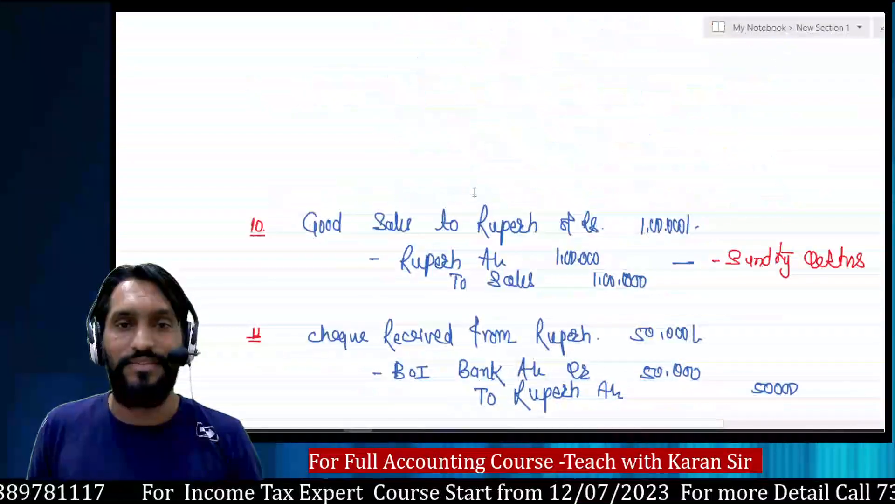
scroll(475, 192, up, 6)
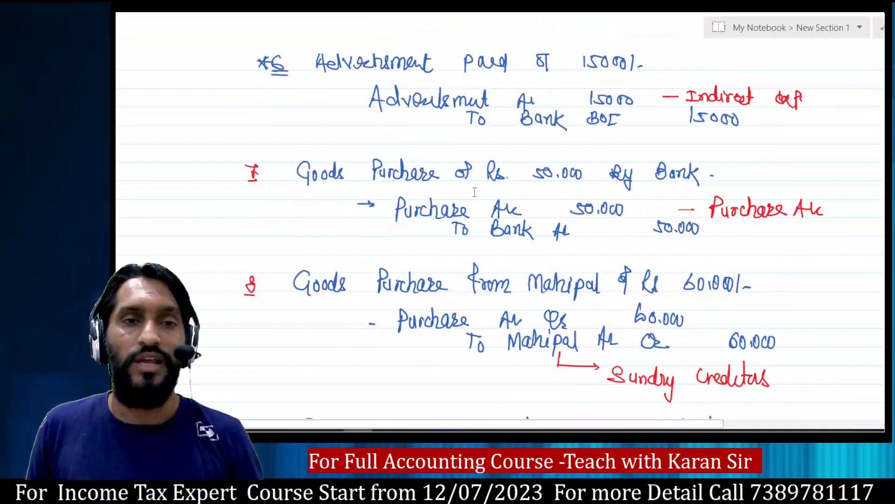
scroll(475, 192, up, 8)
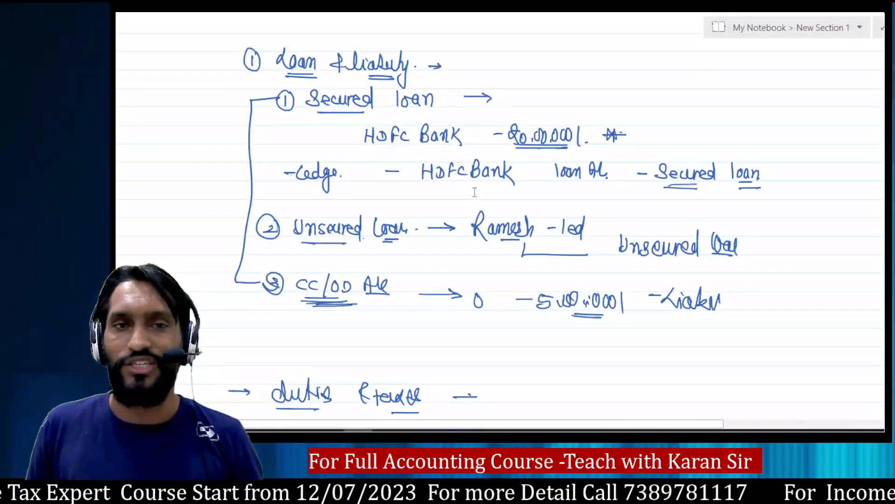
scroll(475, 192, up, 5)
scroll(475, 192, down, 8)
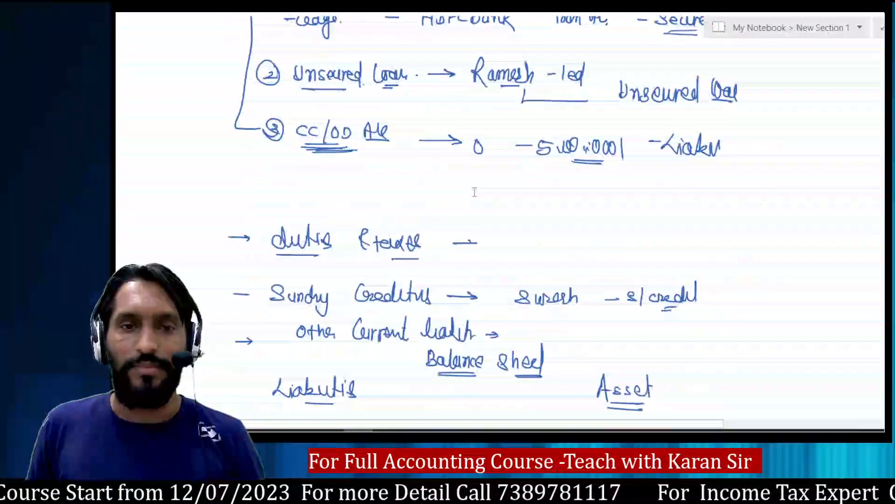
scroll(475, 192, down, 15)
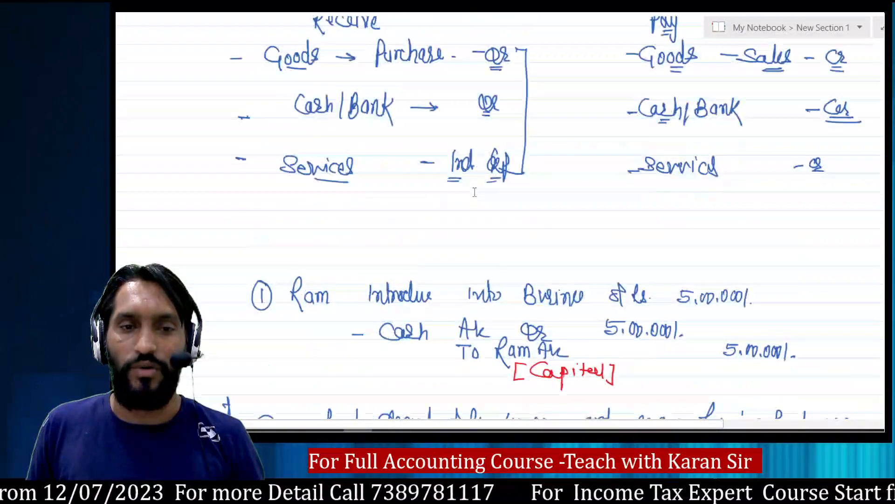
scroll(474, 192, down, 6)
scroll(474, 192, up, 2)
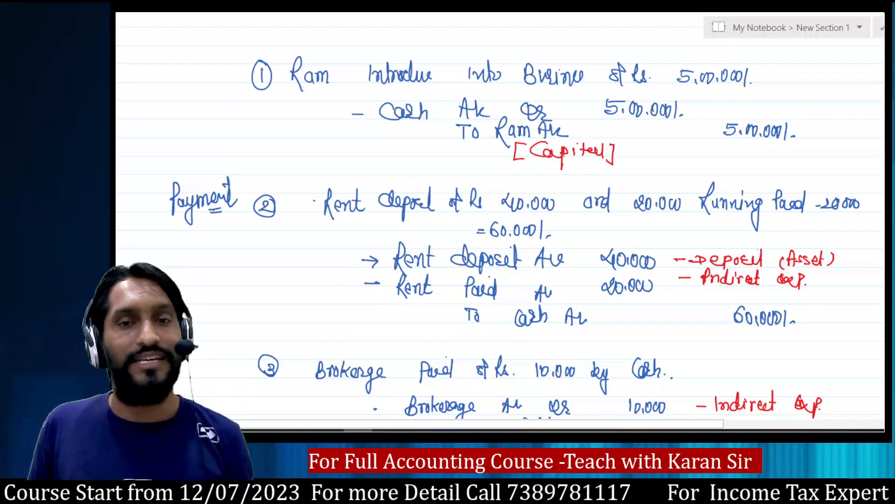
key(alt+Tab)
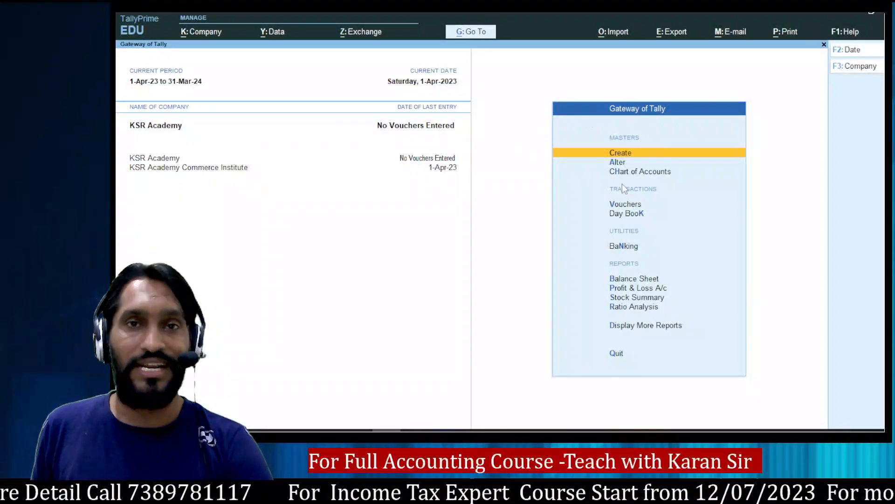
Choose Ledger in Create's List of Masters to get a blank Ledger Creation form.
click(625, 154)
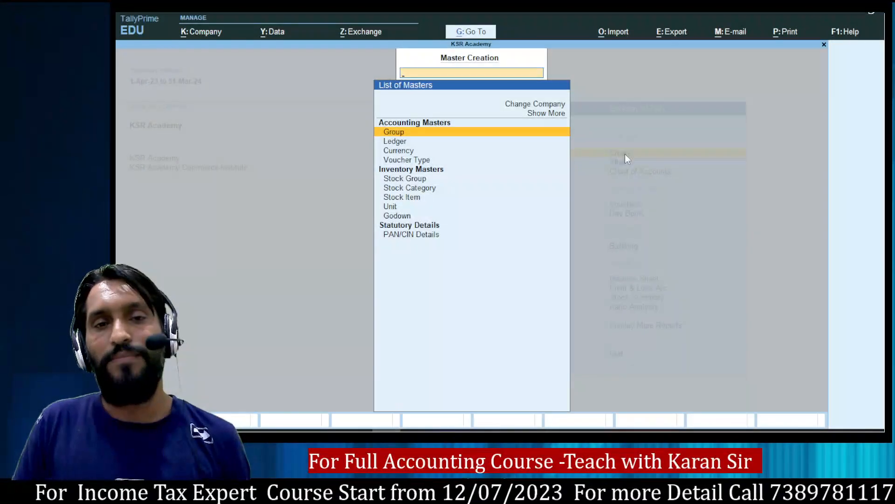
key(Up)
key(Down)
key(Down)
key(Down)
key(Down)
key(Down)
key(Down)
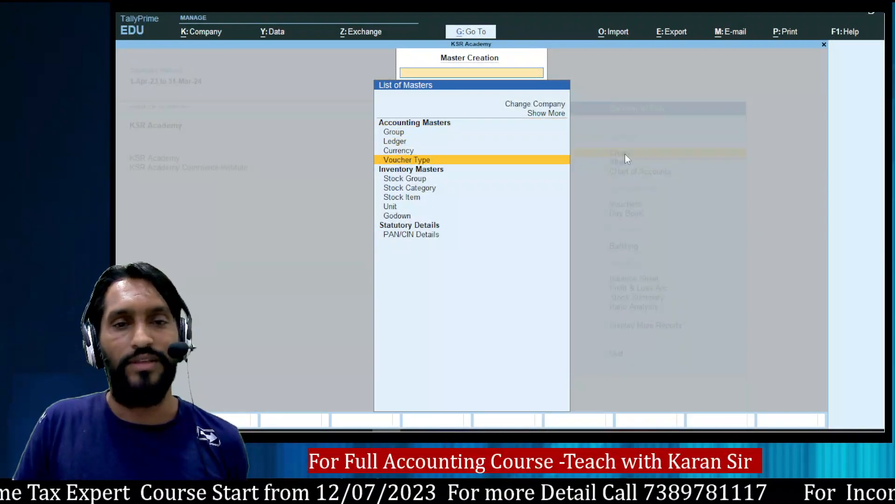
key(Down)
key(Down)
key(Down)
key(Down)
key(Down)
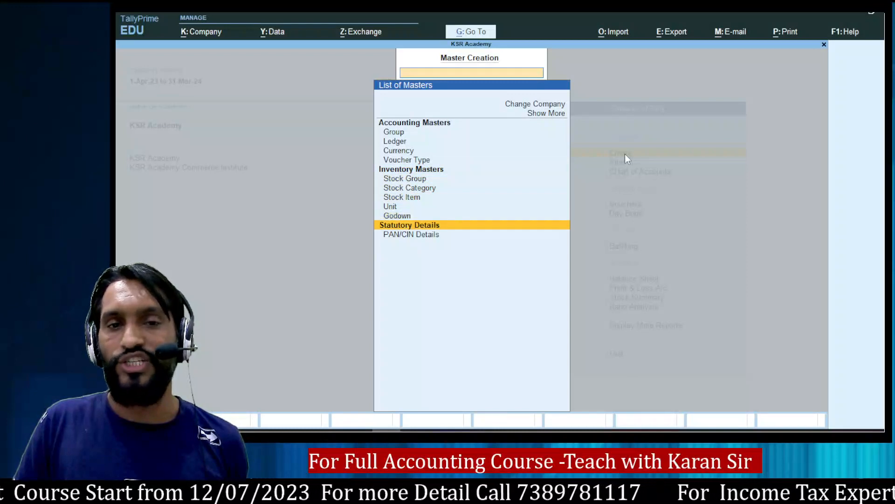
key(Up)
key(Up)
key(Up)
key(Up)
key(Up)
key(Up)
key(Up)
key(Up)
key(Up)
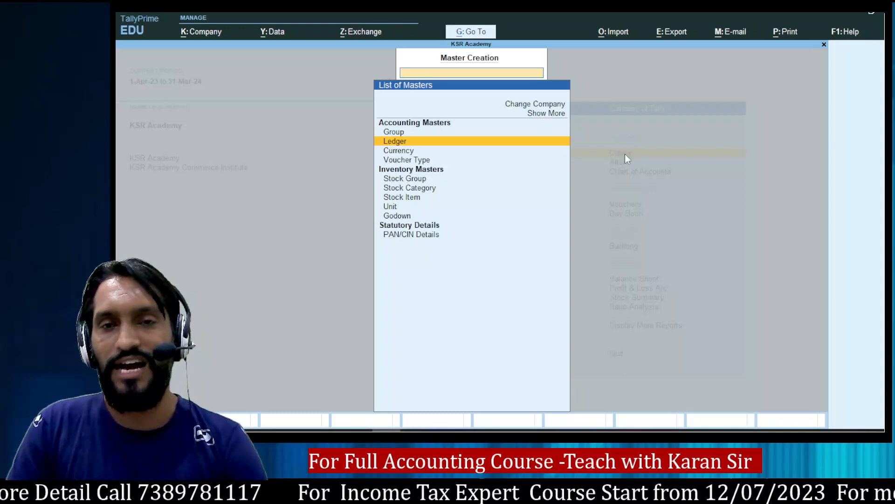
key(Return)
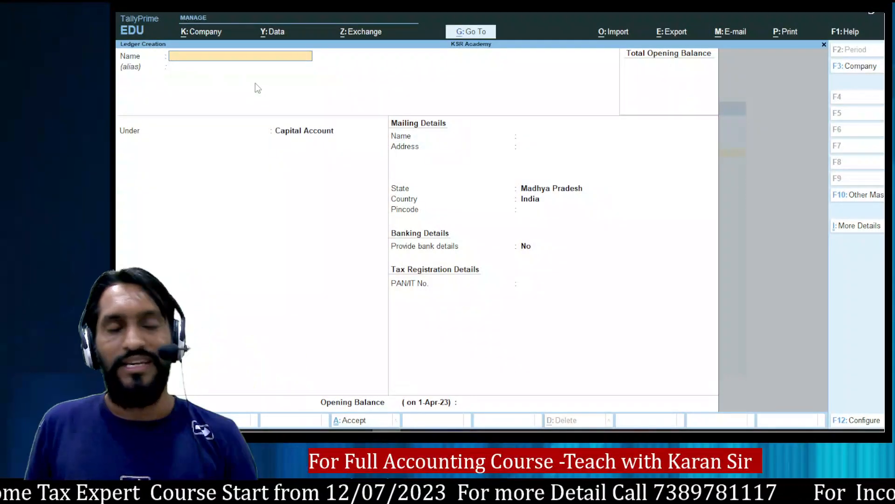
Create the proprietor's ledger under Capital Account, keeping Madhya Pradesh as state, and save it.
key(alt+Tab)
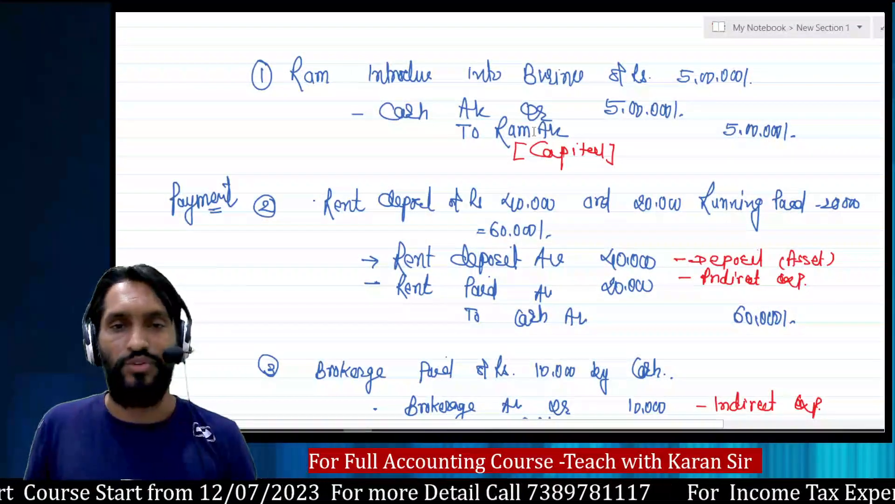
key(alt+Tab)
text(R)
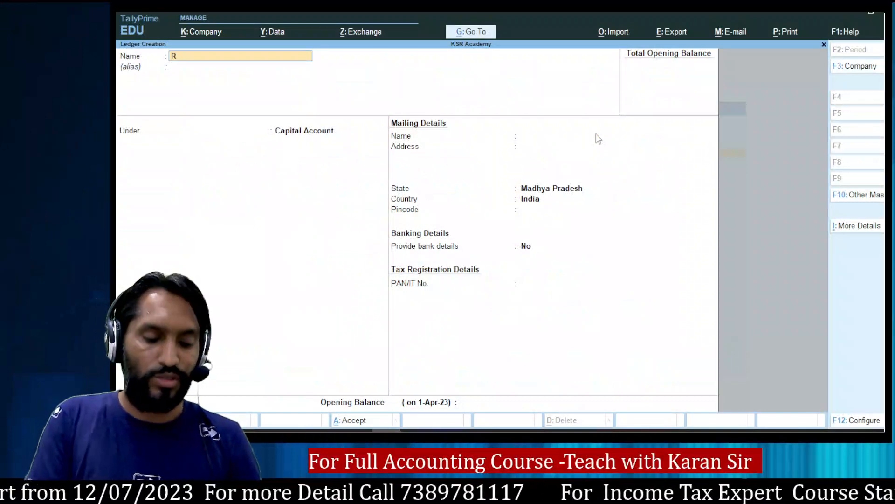
text(am)
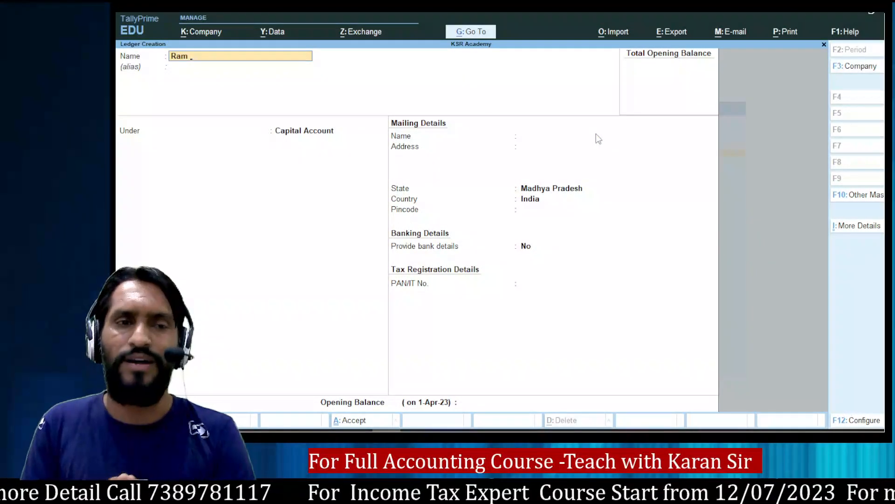
key(Return)
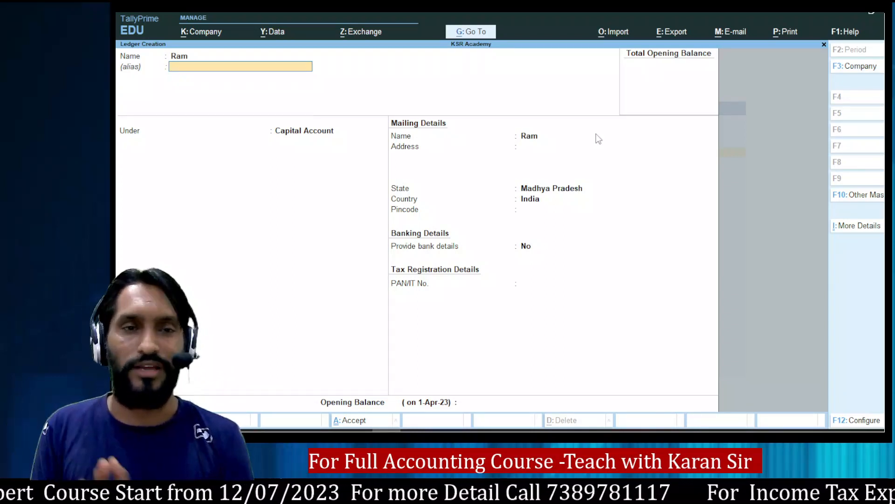
key(Return)
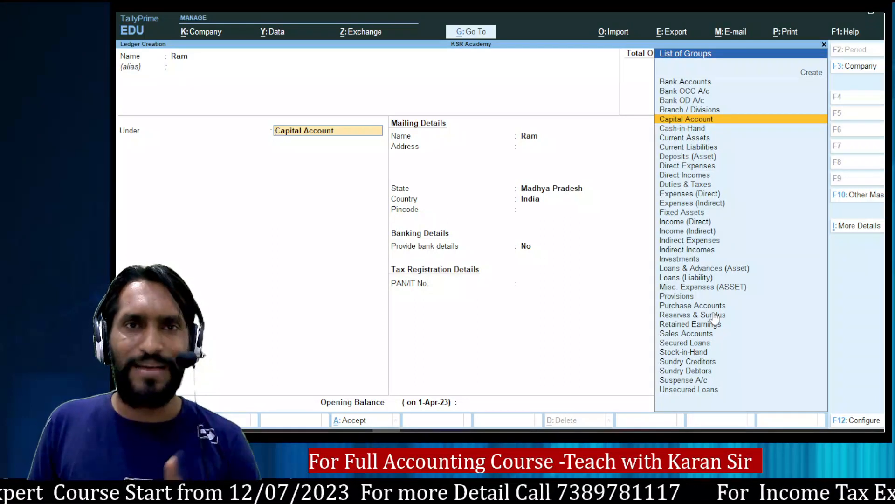
key(Return)
key(Return)
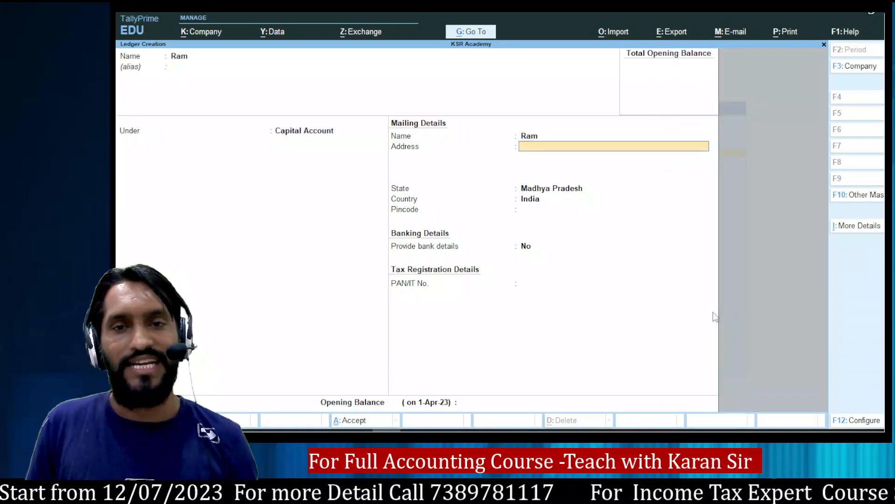
key(Return)
key(Return)
key(Return)
key(Return)
key(Return)
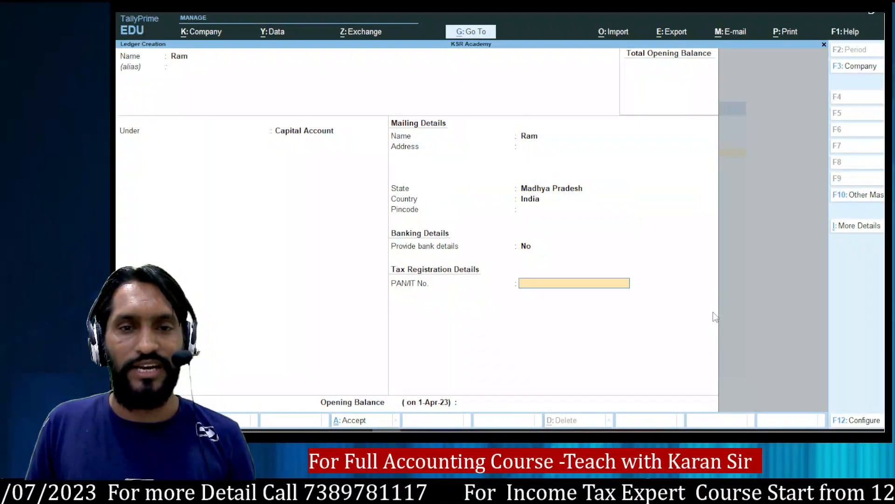
key(Return)
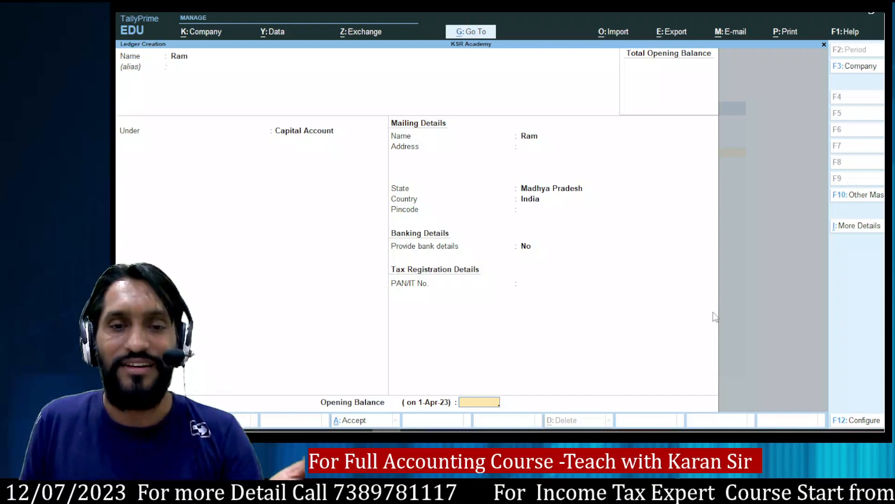
key(Return)
key(Return)
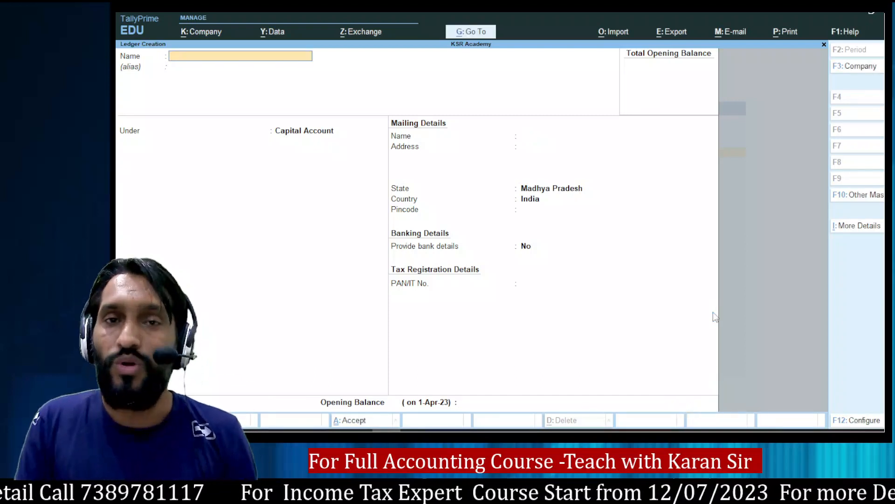
Check the notes, then name the new ledger 'Rent Deposit', fixing a typo.
key(alt+Tab)
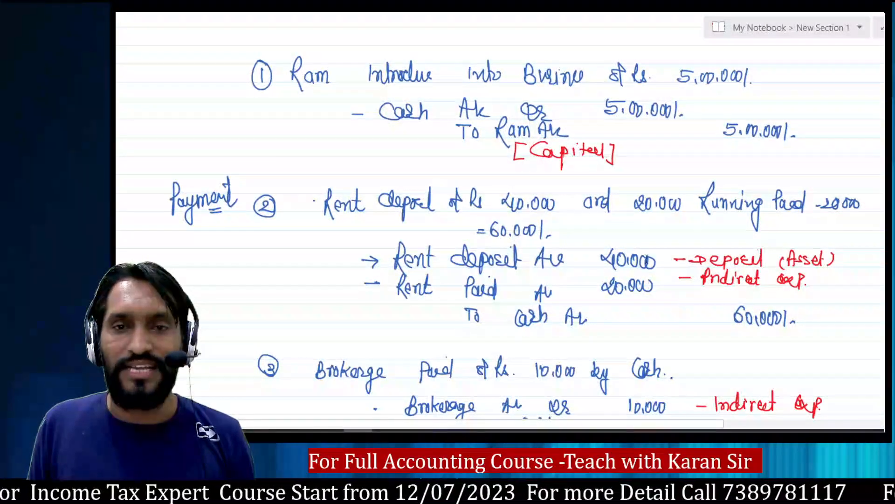
key(alt+Tab)
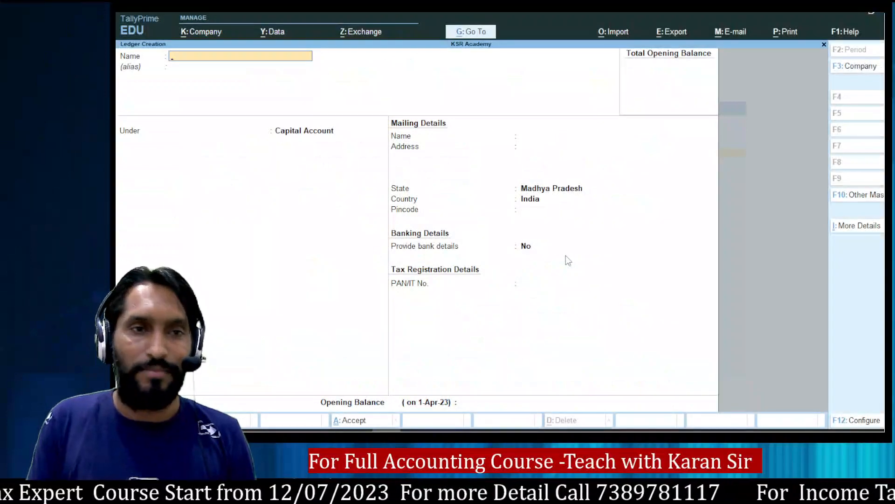
text(Ren)
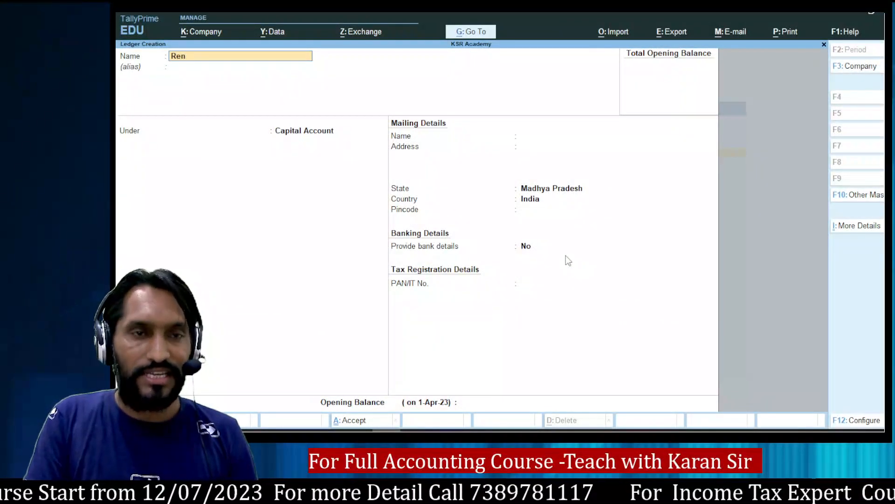
text(t Bdeposi)
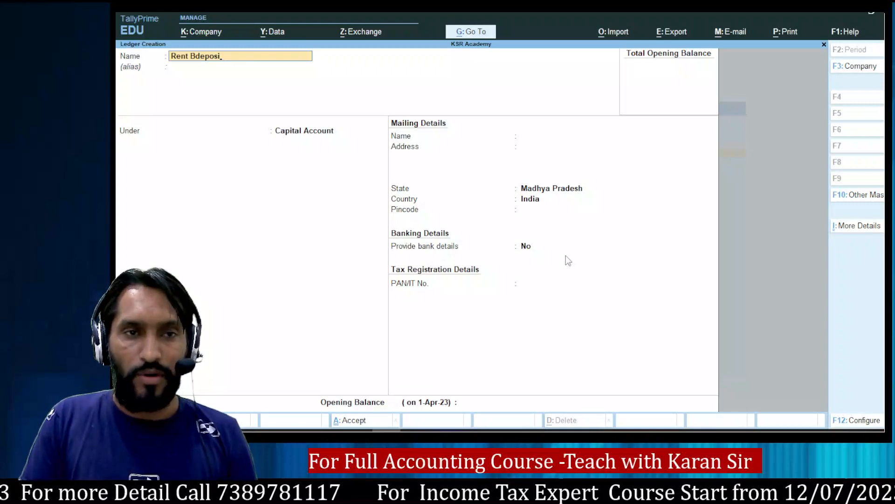
key(BackSpace)
key(BackSpace)
key(BackSpace)
key(BackSpace)
key(BackSpace)
key(BackSpace)
key(BackSpace)
text(d)
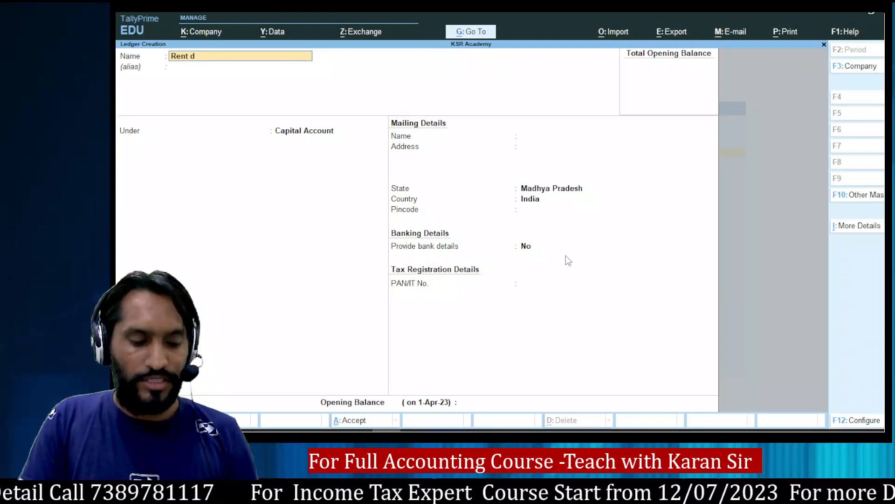
text(eposit)
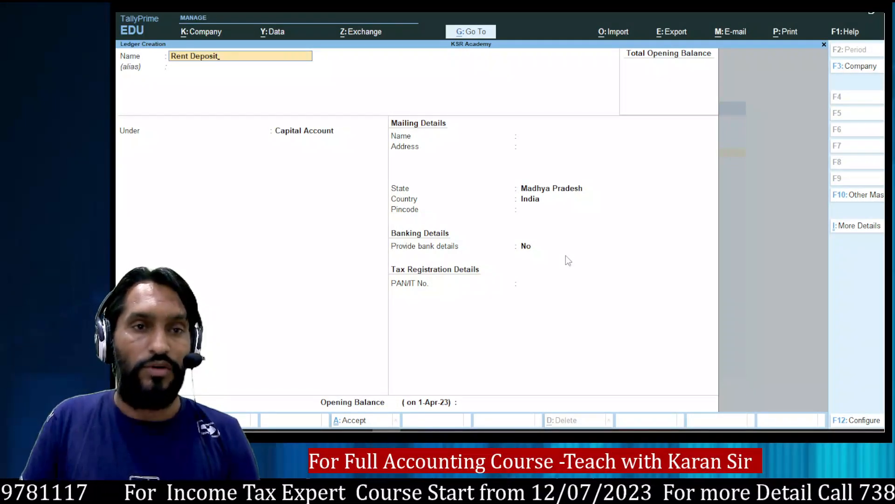
key(Return)
Place Rent Deposit under Deposits (Asset), save it, and name the next ledger 'Rent Paid'.
key(alt+Tab)
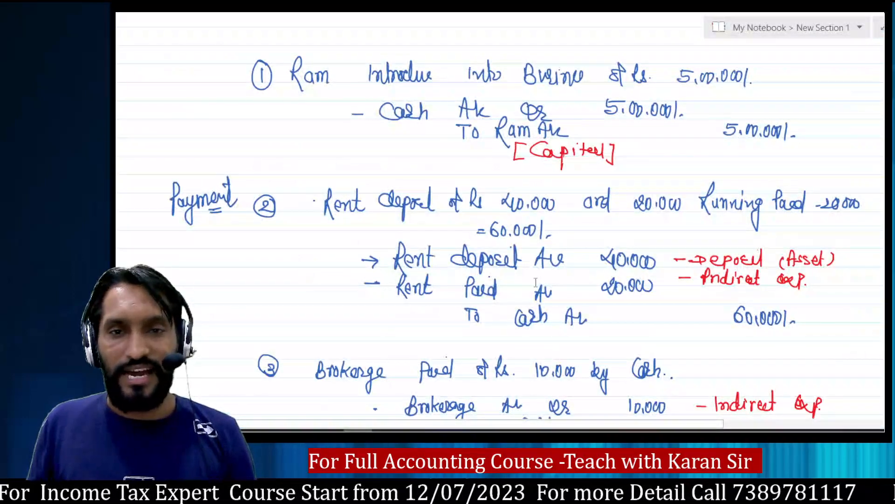
key(alt+Tab)
text(De)
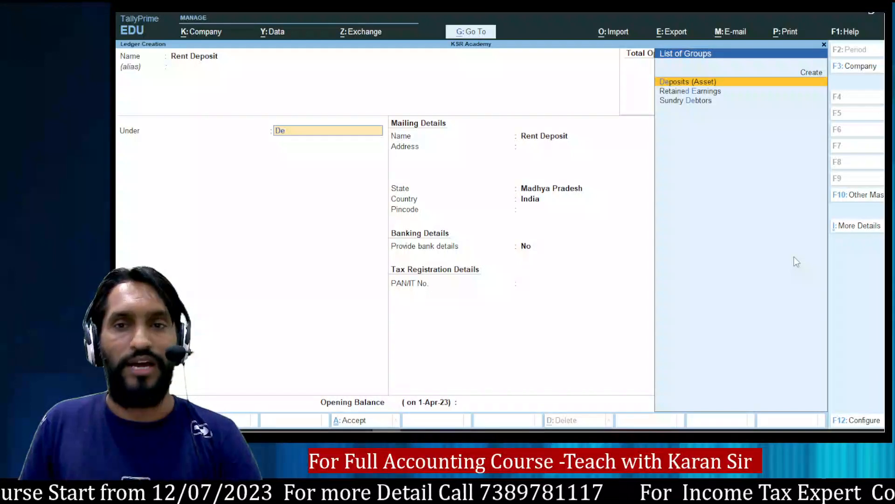
key(Return)
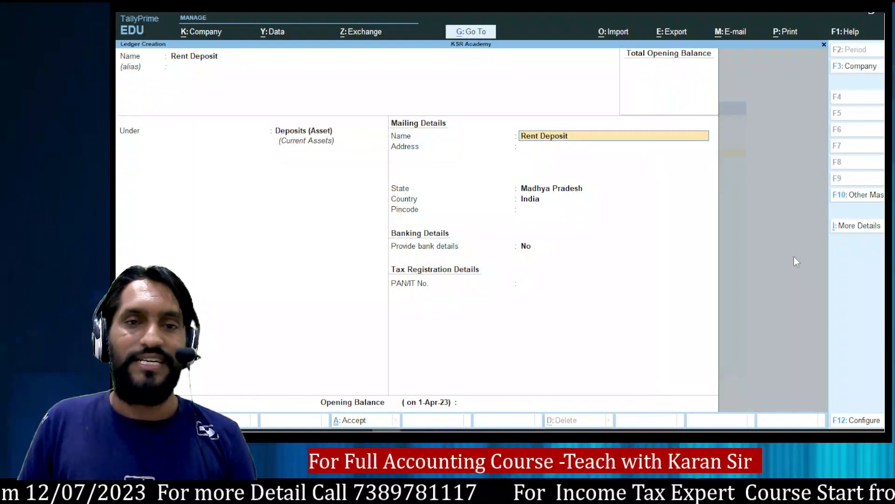
key(Return)
key(Return)
key(Return)
key(Return)
key(Return)
key(Return)
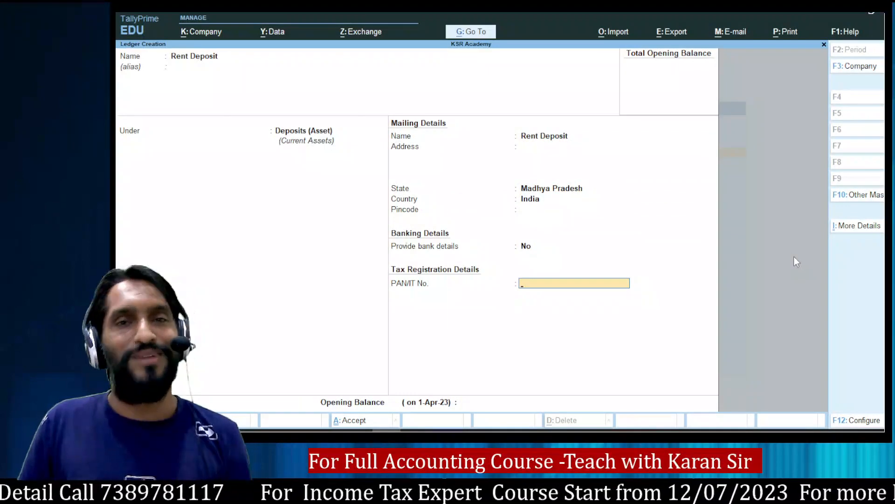
key(Return)
key(Return)
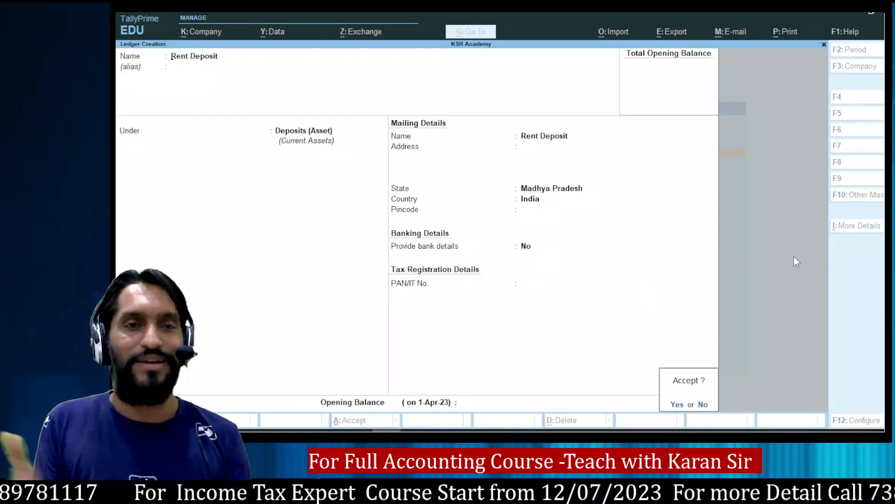
key(Return)
text(Re)
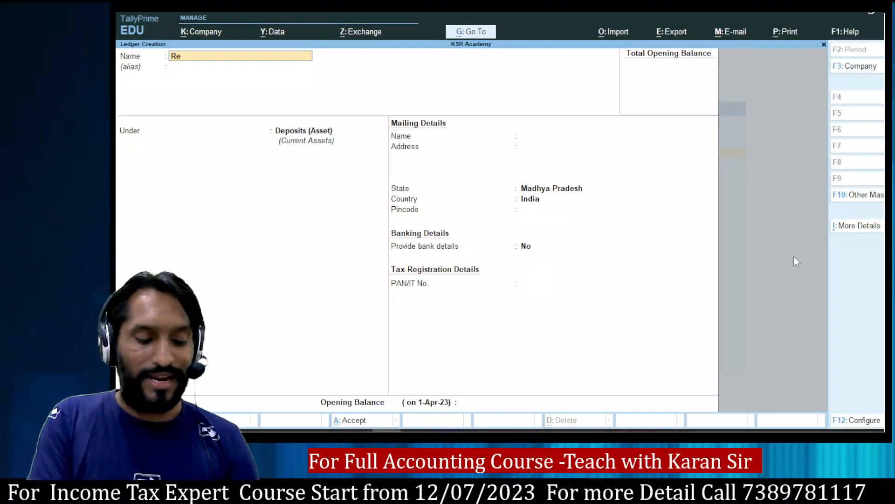
text(nt Paid)
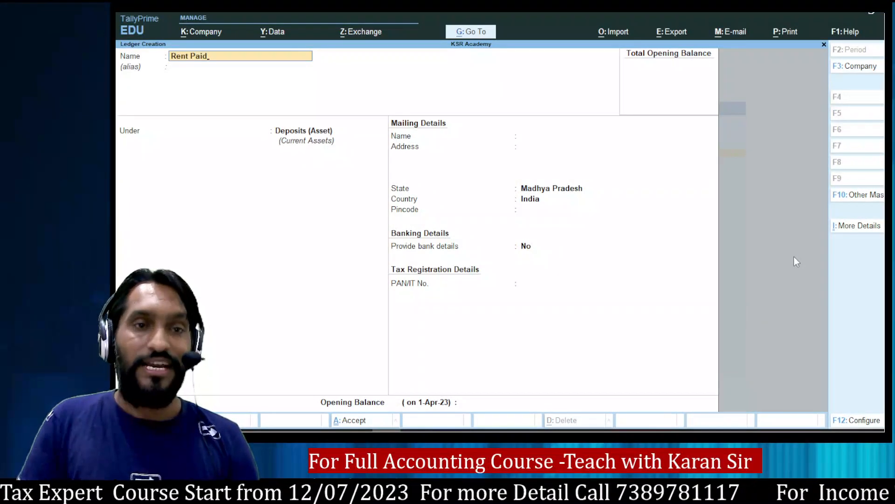
Put Rent Paid under Indirect Expenses with ledger type Not Applicable and save it.
key(Return)
key(Return)
text(Ind)
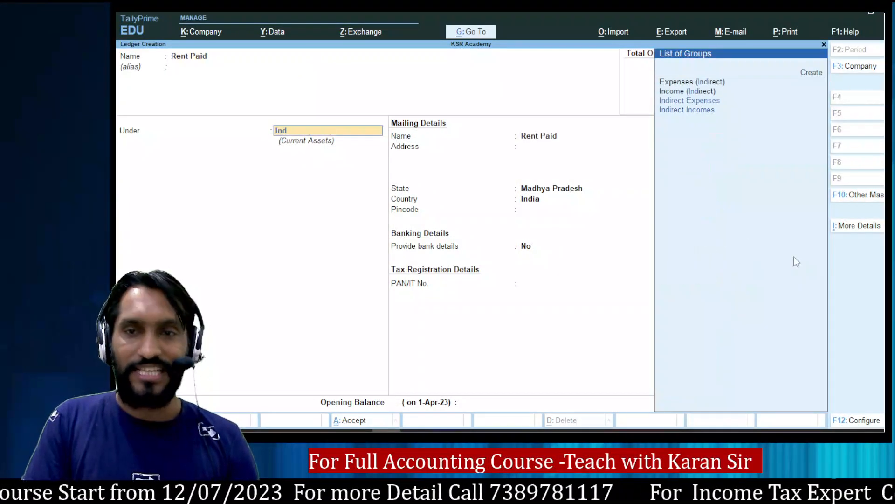
key(Return)
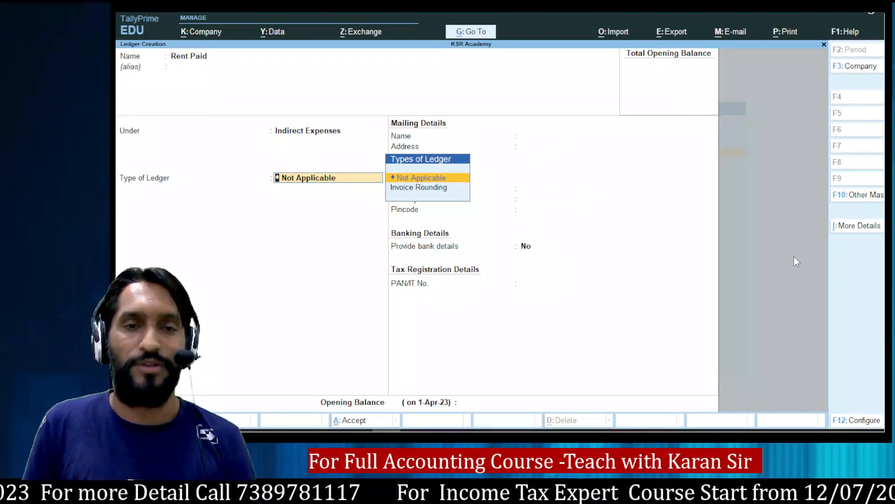
key(Return)
key(Return)
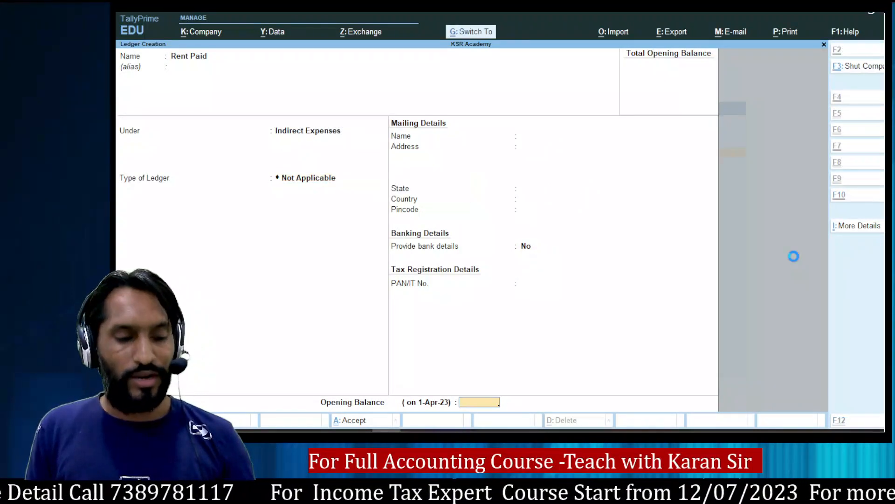
After checking the notes, save a Brokerage Paid ledger under Indirect Expenses.
key(alt+Tab)
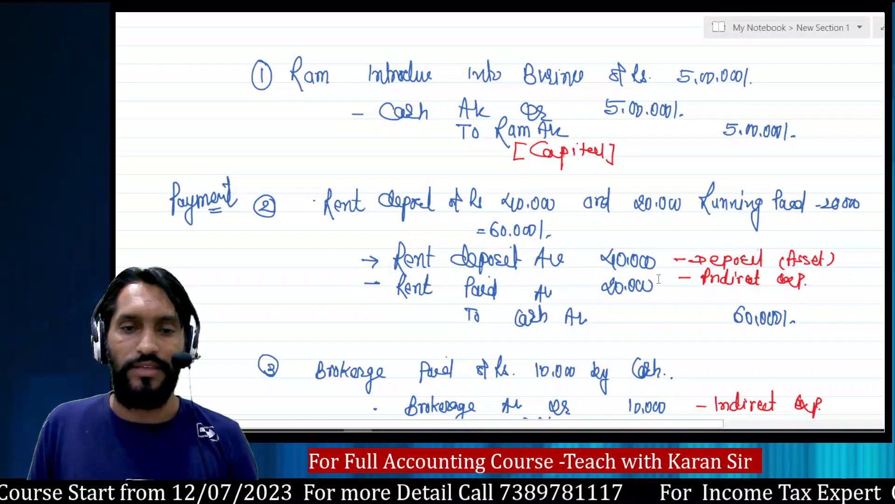
key(alt+Tab)
text(Brok)
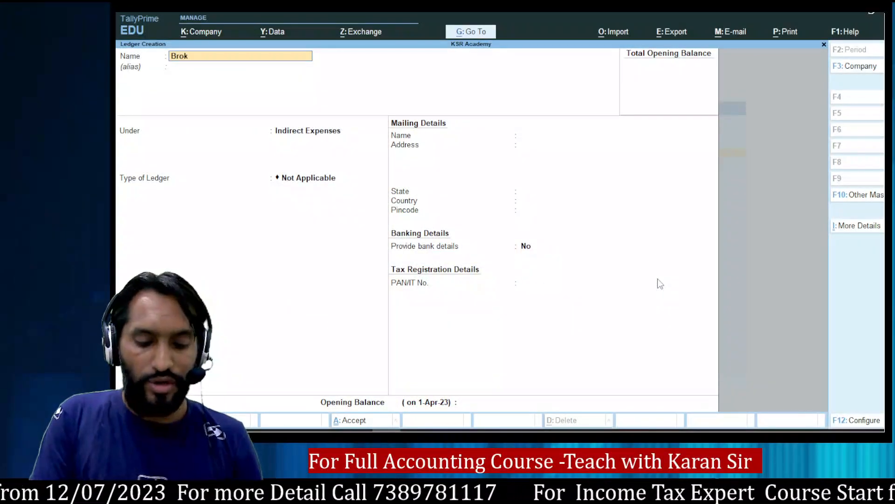
text(erage Pa)
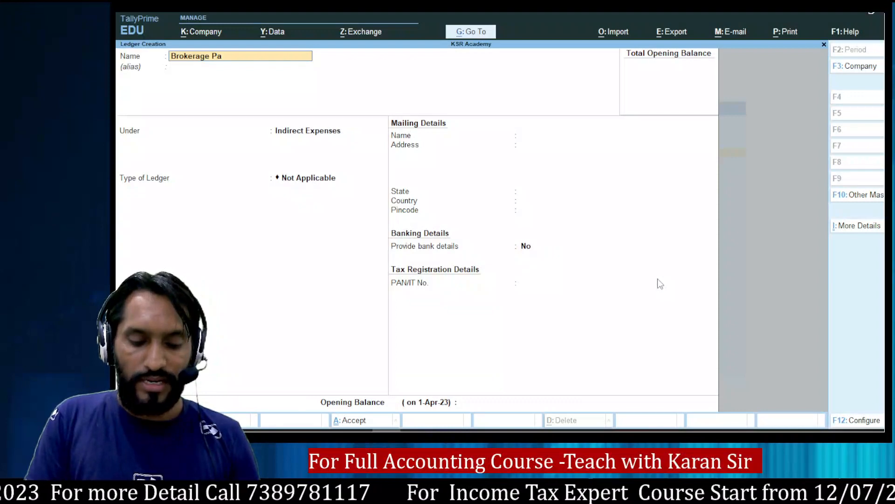
text(id)
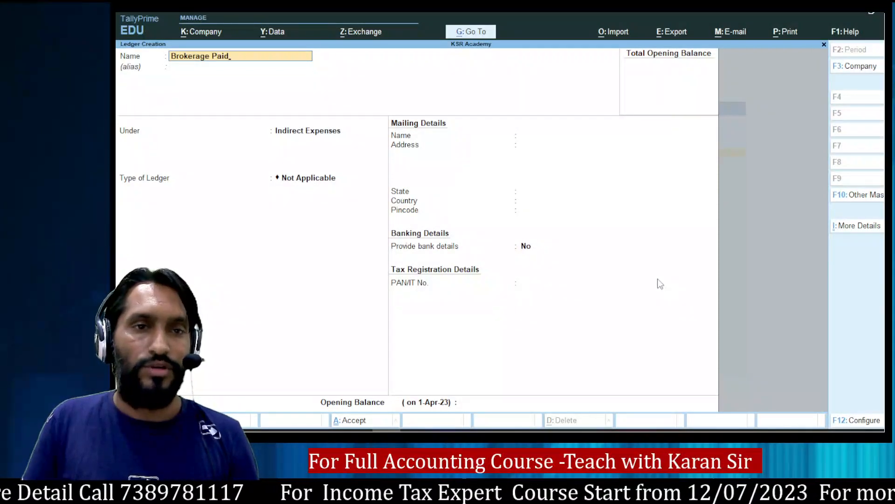
key(Return)
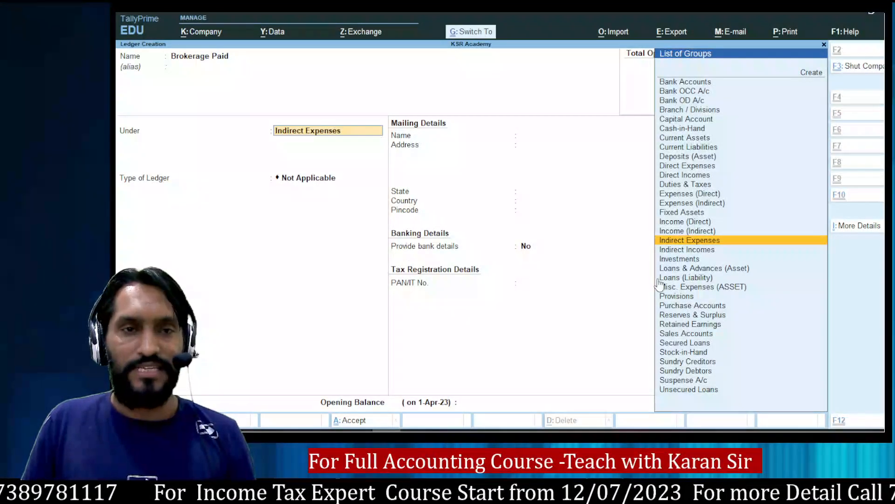
key(ctrl+a)
key(alt+Tab)
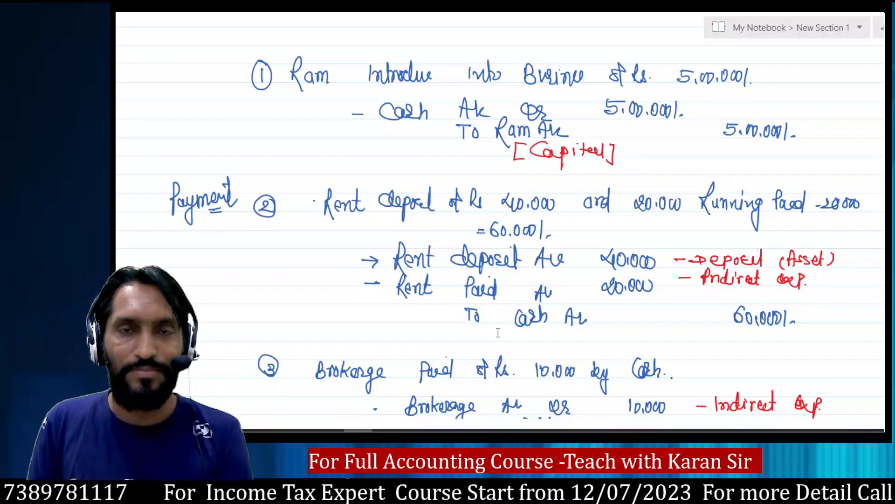
Create and save a Furniture ledger under Fixed Assets.
key(alt+Tab)
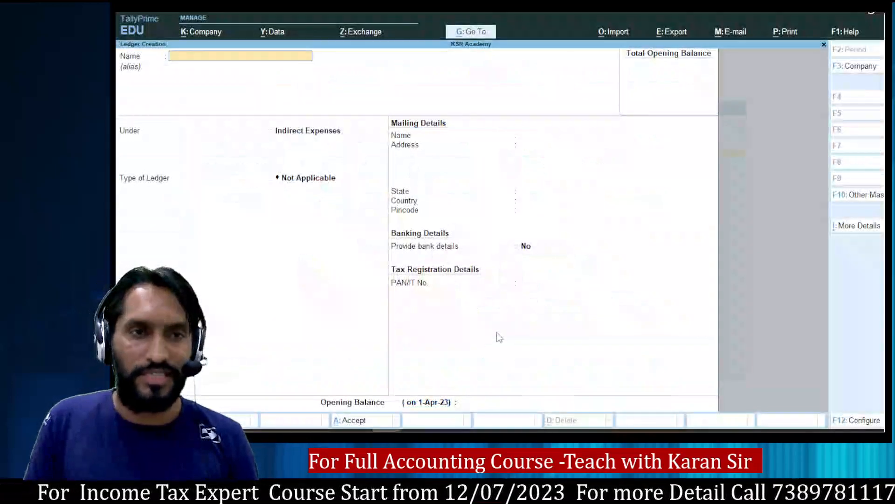
text(Furn)
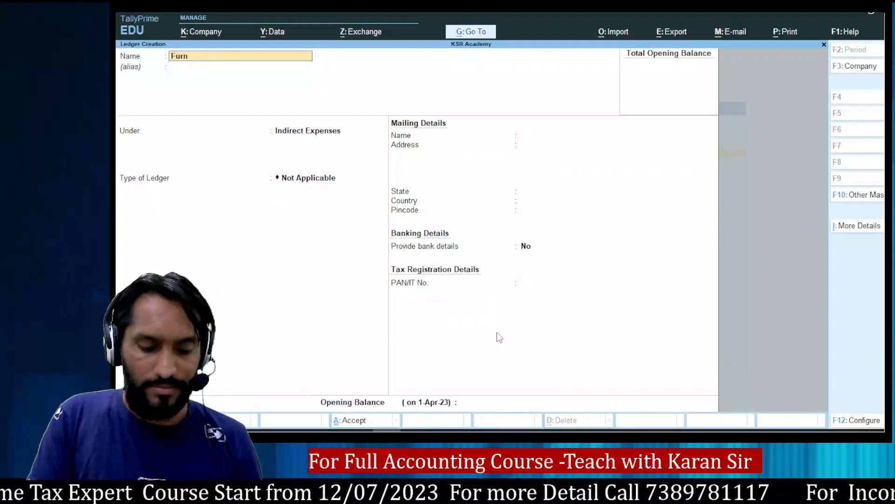
text(iture)
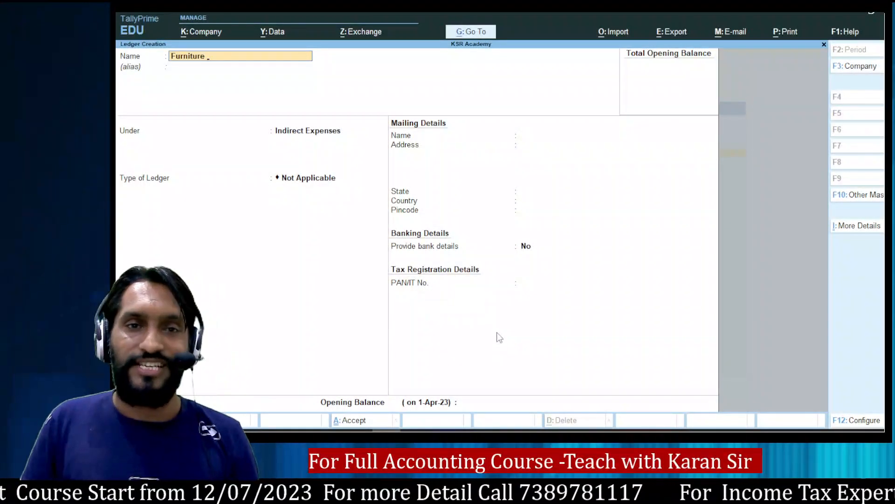
key(Return)
text(Fix)
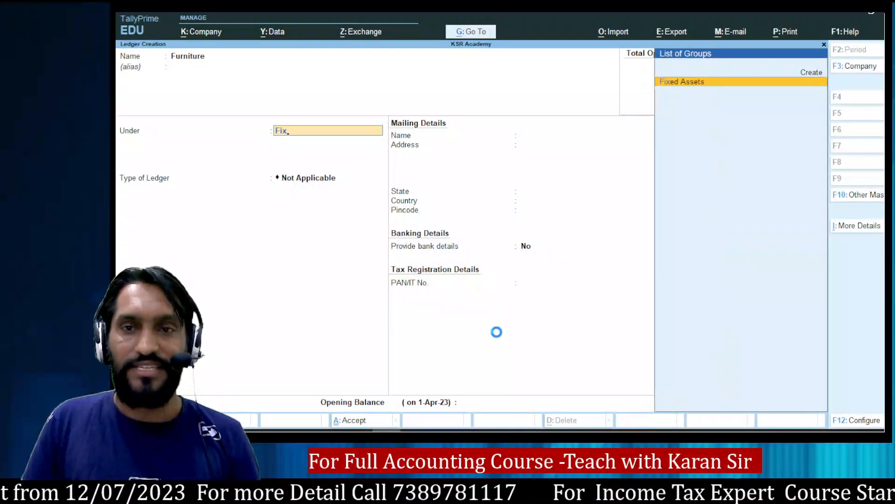
key(Return)
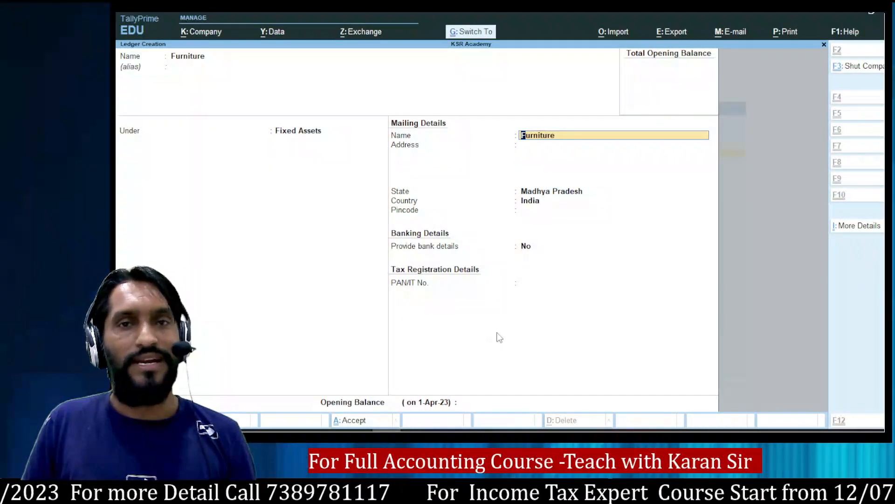
key(ctrl+a)
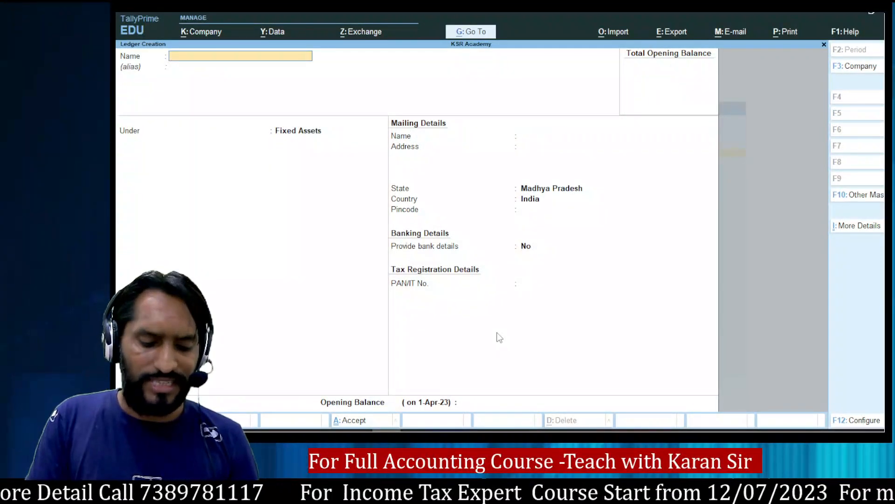
Create and save a Computer ledger under Fixed Assets, then return to the notes.
text(Comp)
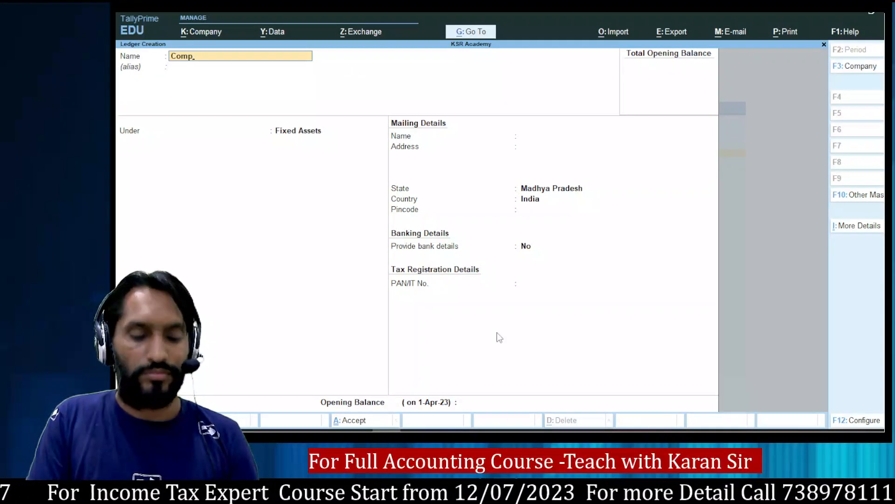
text(uter)
key(Return)
key(Return)
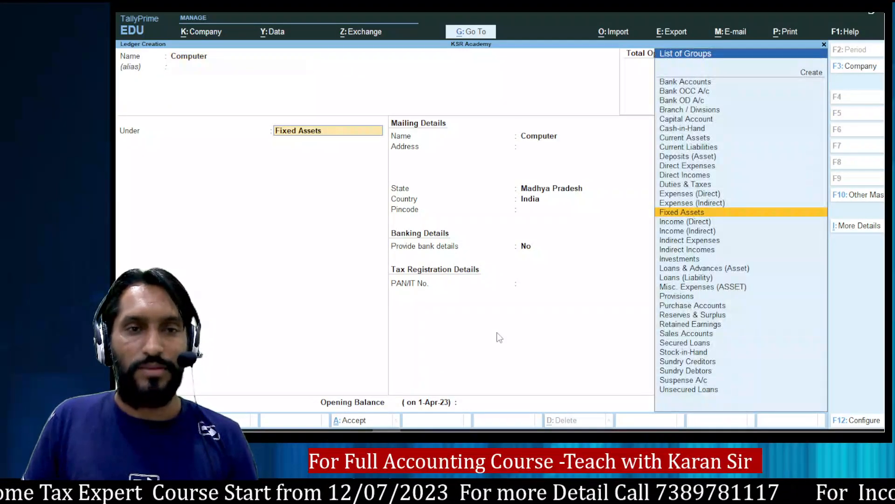
key(ctrl+a)
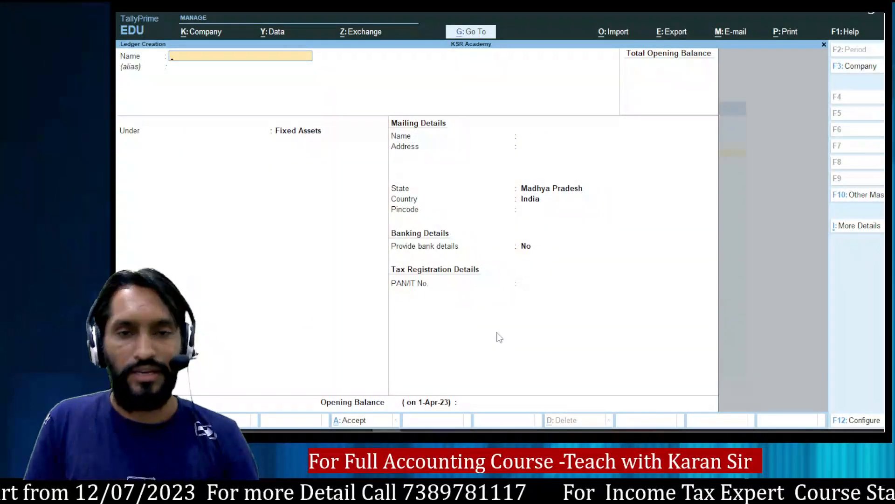
key(alt+Tab)
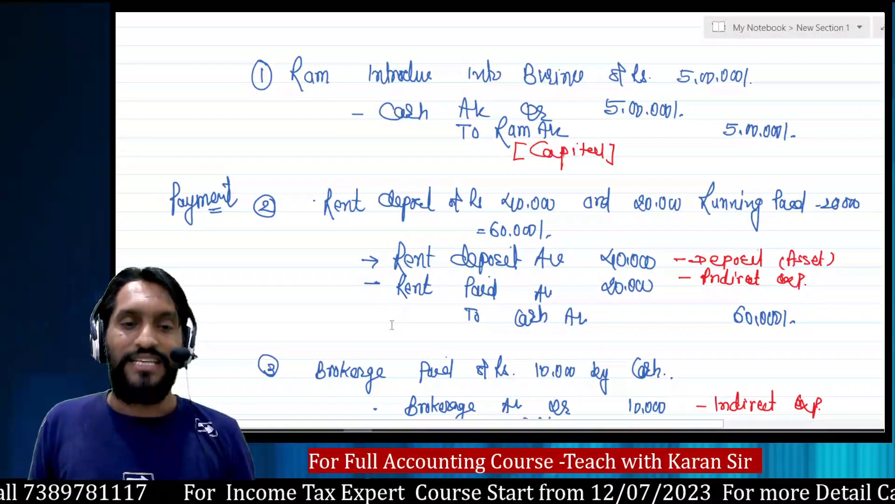
Save a 'Purchase A/c' ledger under Purchase Accounts, then go back to the journal notes.
key(alt+Tab)
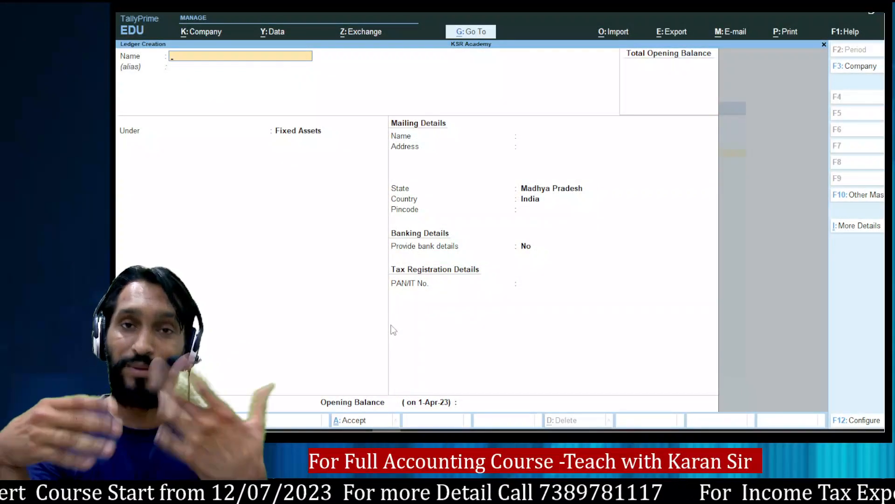
text(Purchase)
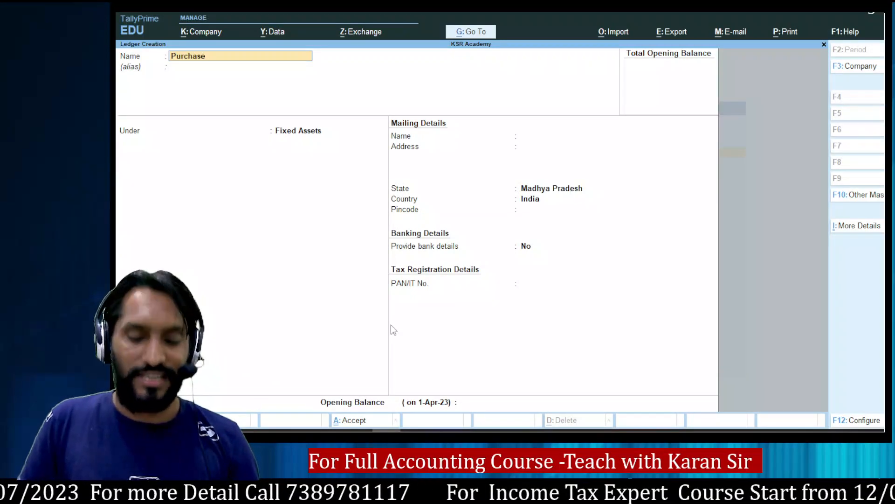
text( A/c)
key(Return)
key(Return)
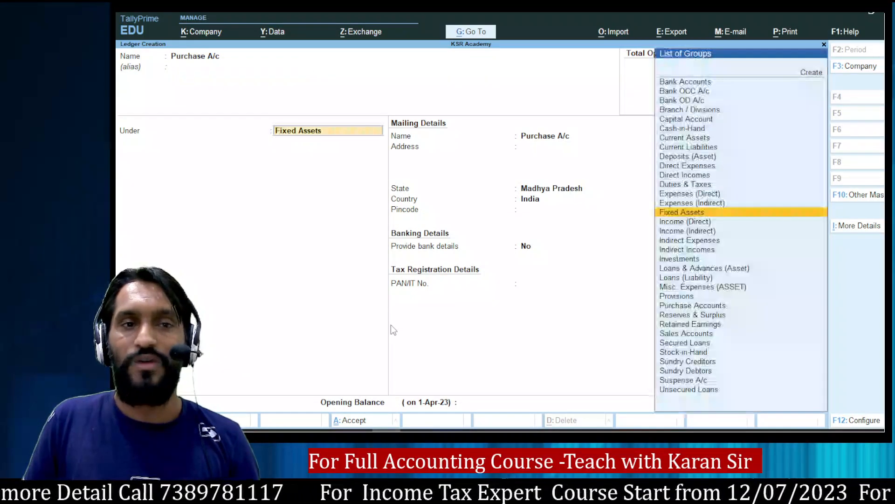
text(Pu)
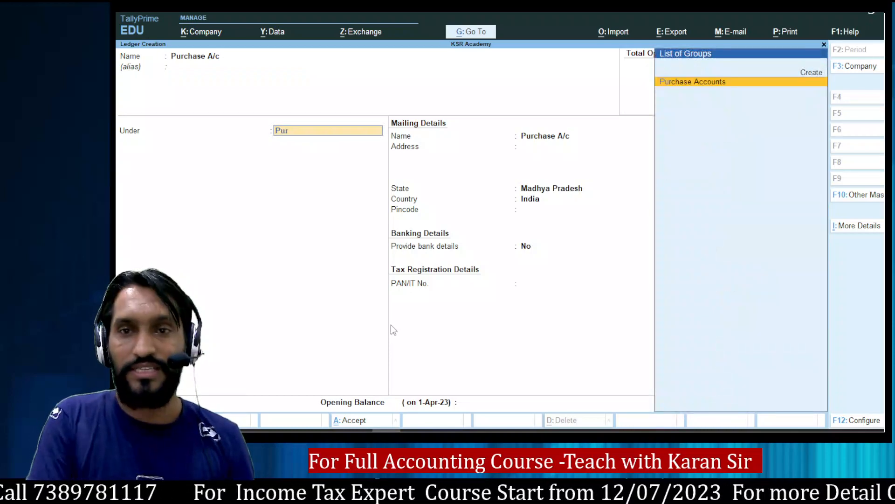
text(r)
key(Return)
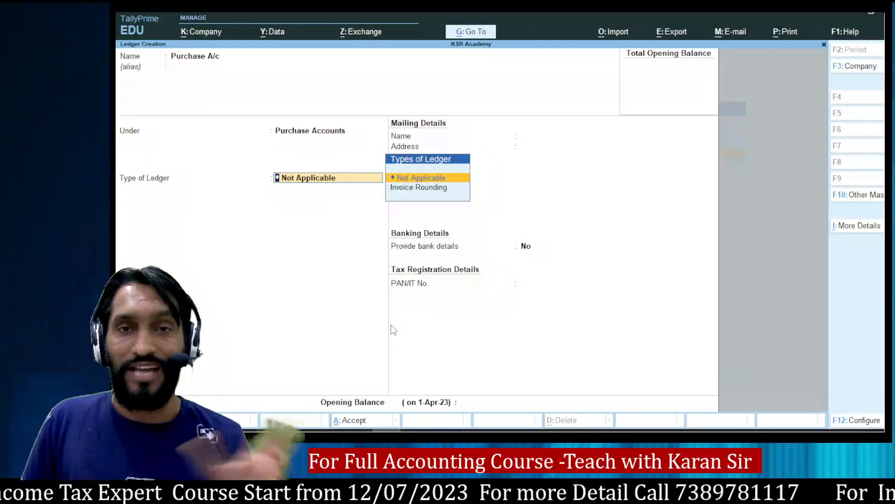
key(ctrl+a)
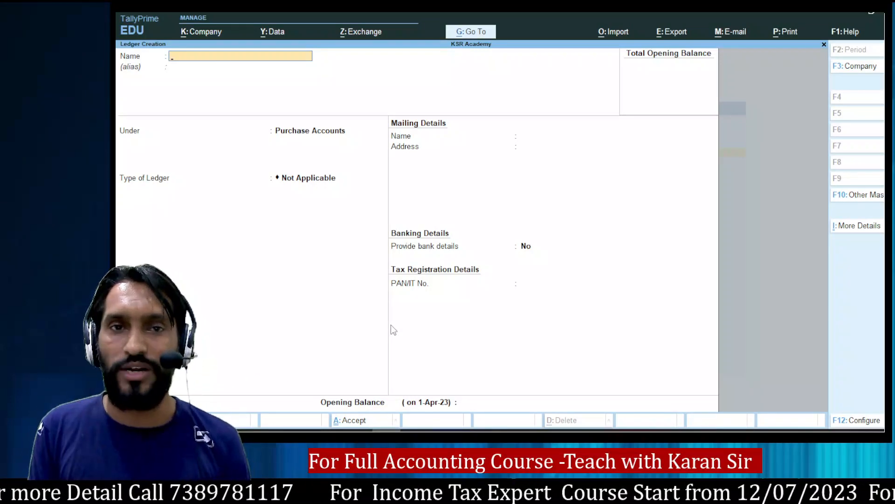
key(alt+Tab)
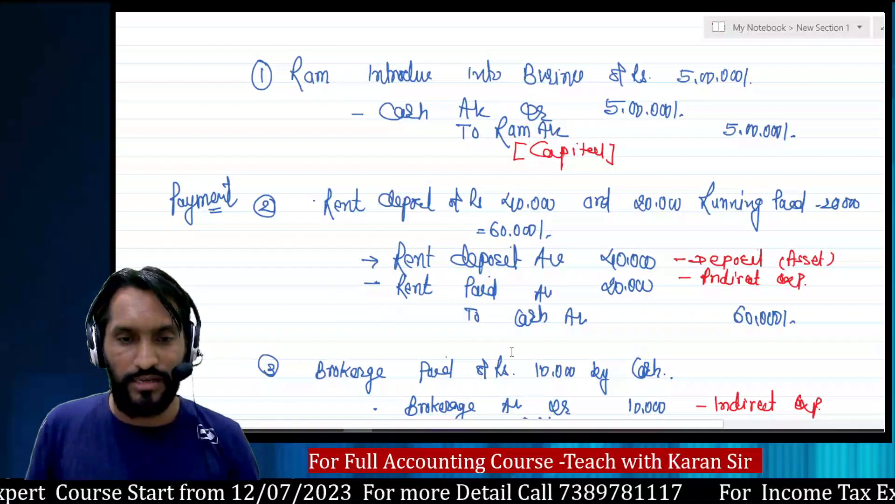
Enter the supplier's name as a new ledger and place it under Sundry Creditors.
key(alt+Tab)
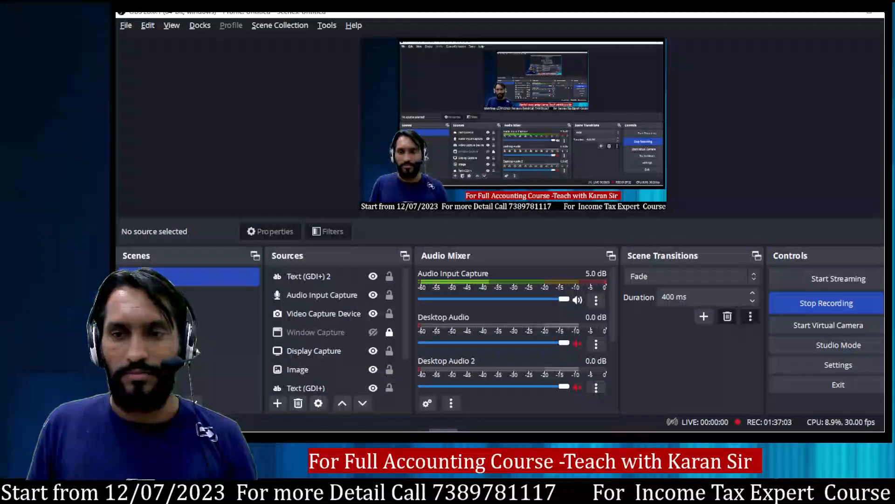
key(alt+Tab)
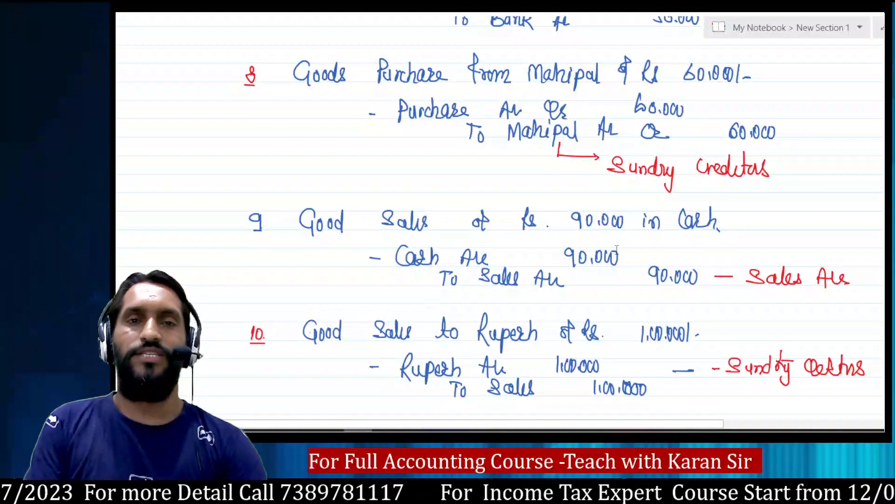
key(alt+Tab)
key(Tab)
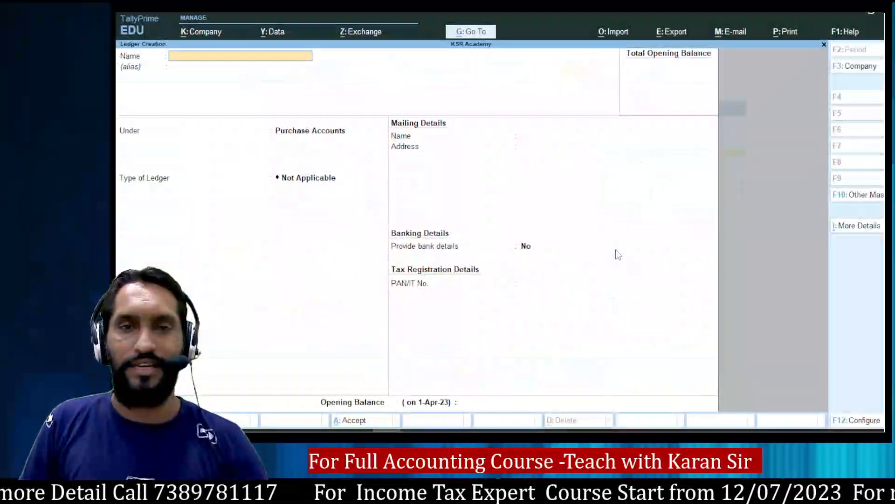
text(Mahipal)
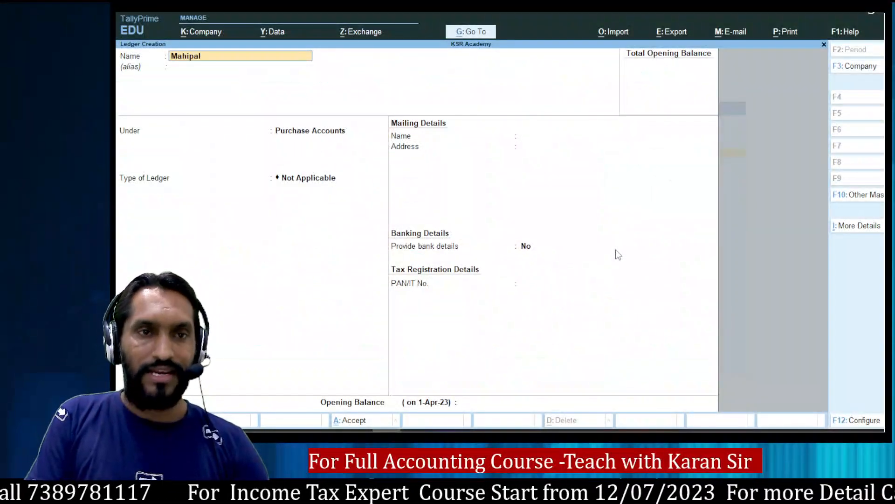
key(Return)
key(Return)
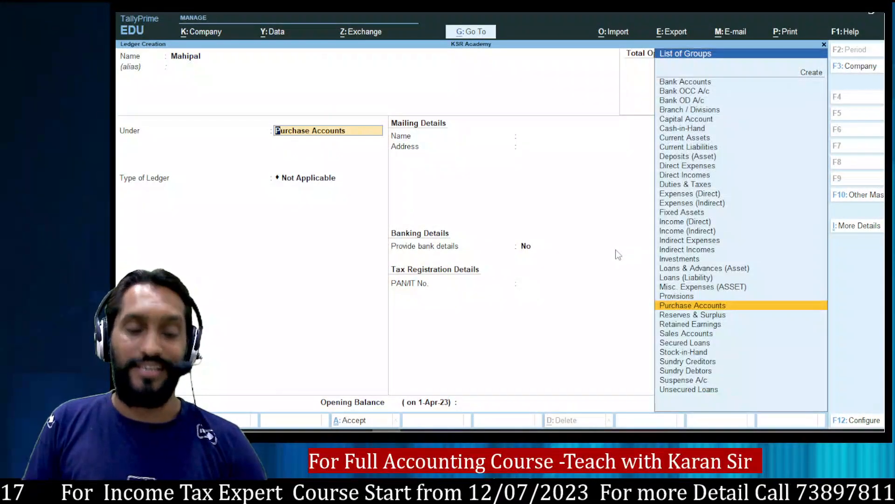
text(Su)
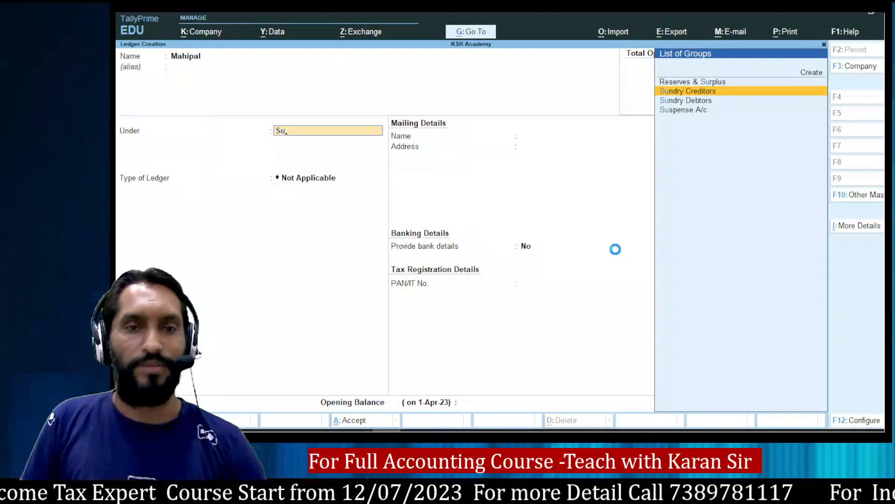
key(Return)
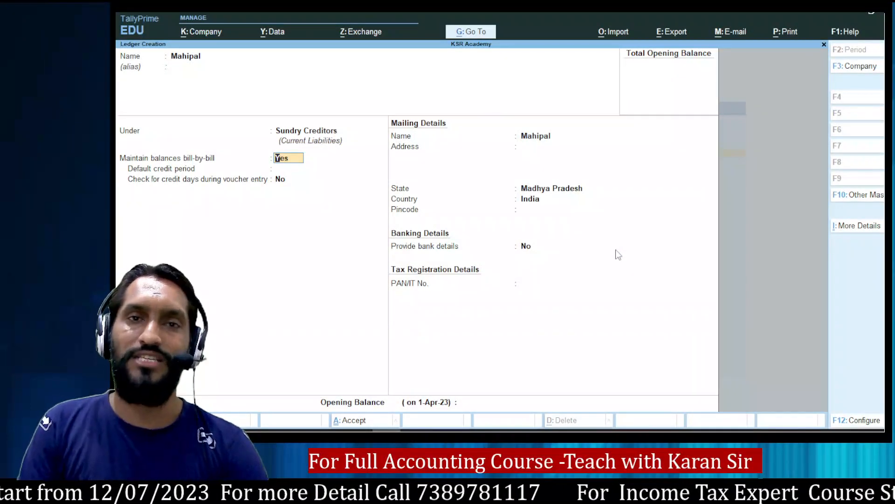
Set bill-by-bill to No, keep Madhya Pradesh as state, and accept the supplier ledger.
text(n)
key(Return)
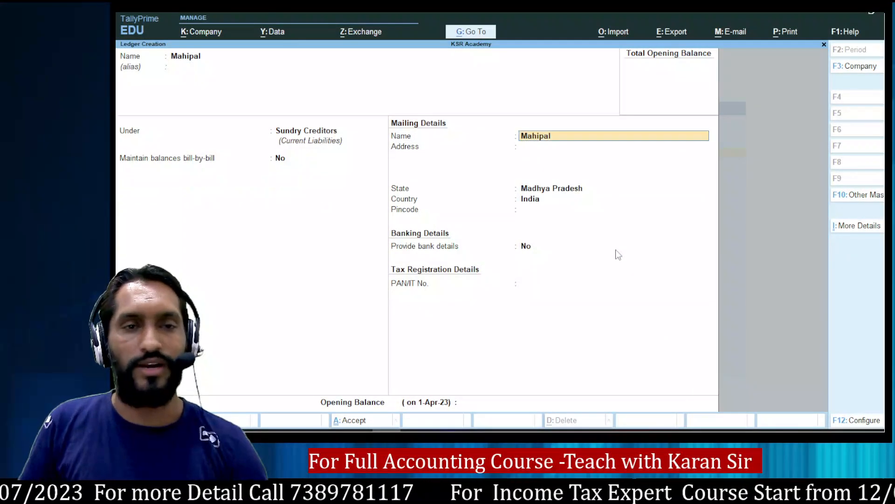
key(Return)
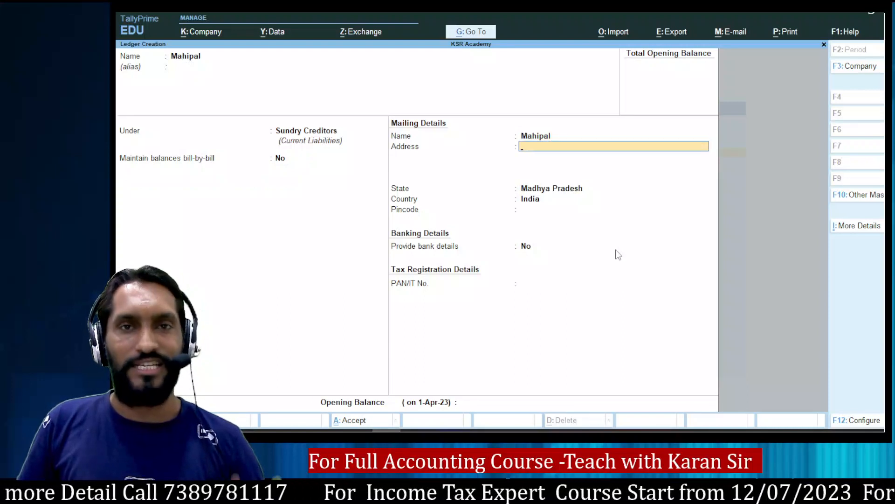
key(Return)
key(Return)
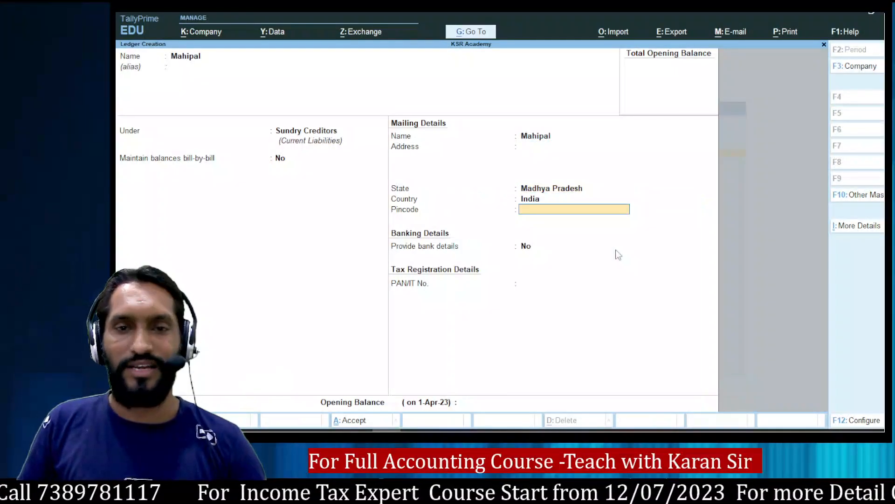
key(Return)
key(Return)
key(Return)
key(Return)
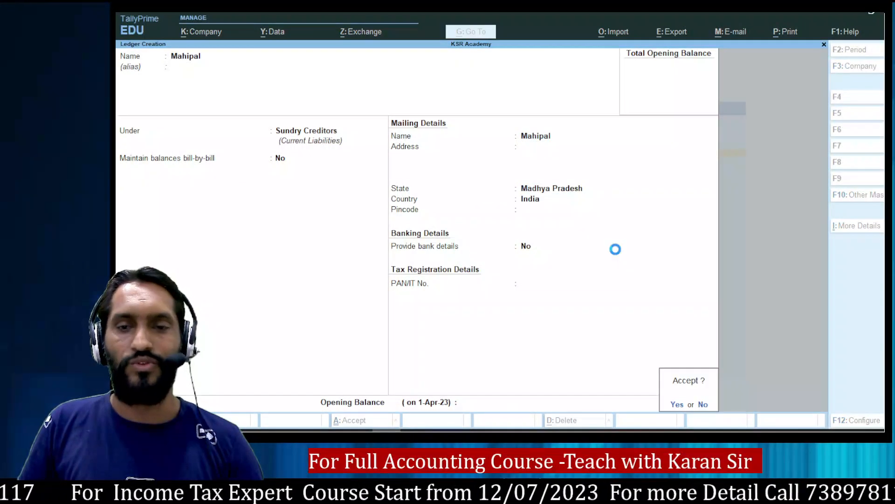
key(Return)
key(alt+Tab)
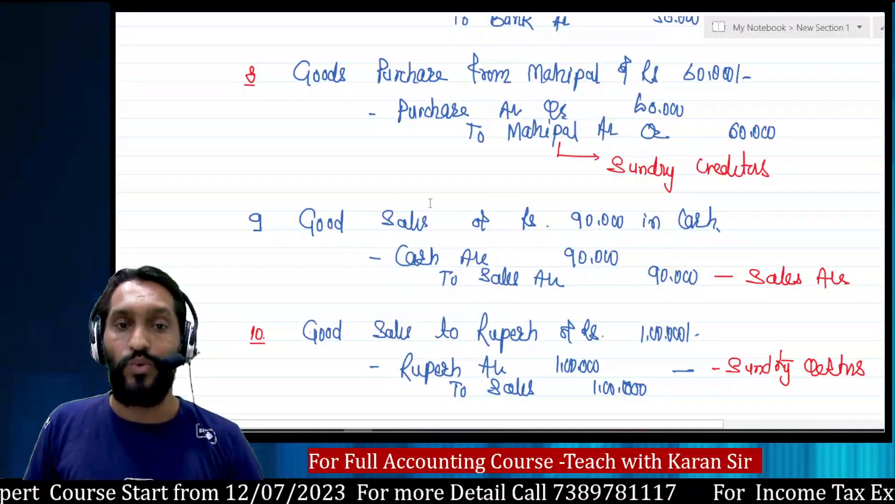
Create a Sales ledger under Sales Accounts, then scroll the notes to the next entries.
key(alt+Tab)
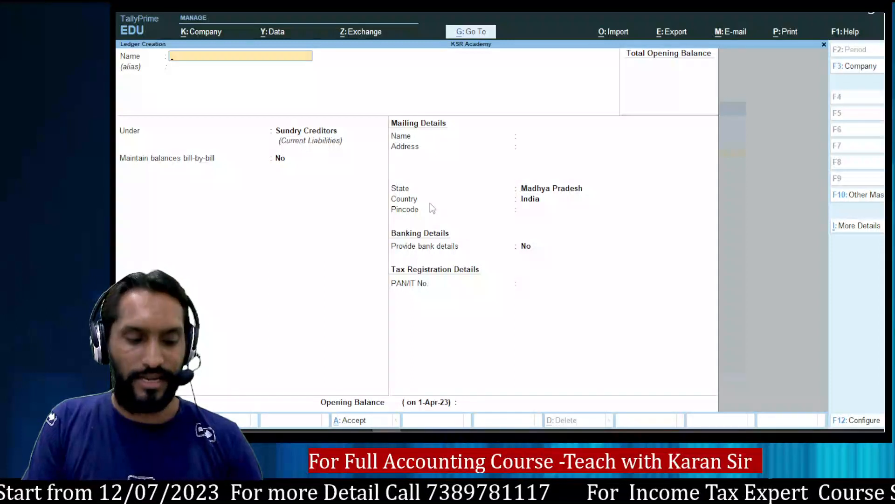
text(Sales)
key(Return)
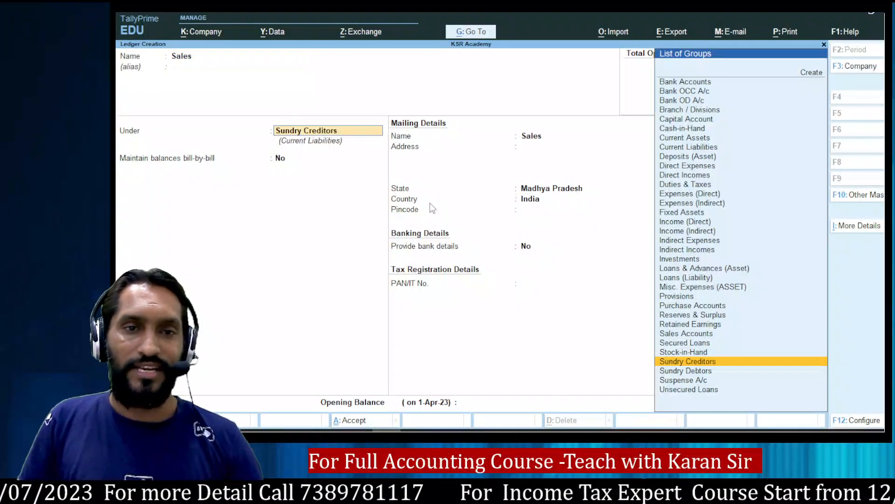
text(Sales)
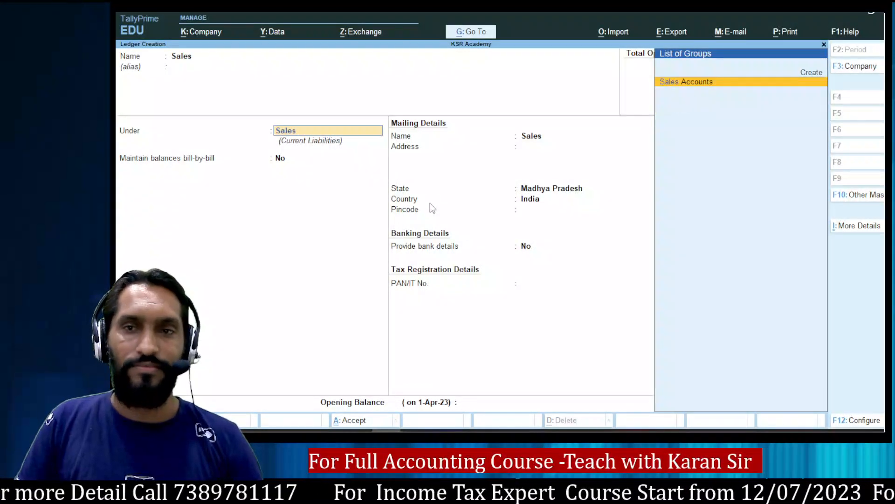
key(Return)
key(Return)
key(Return)
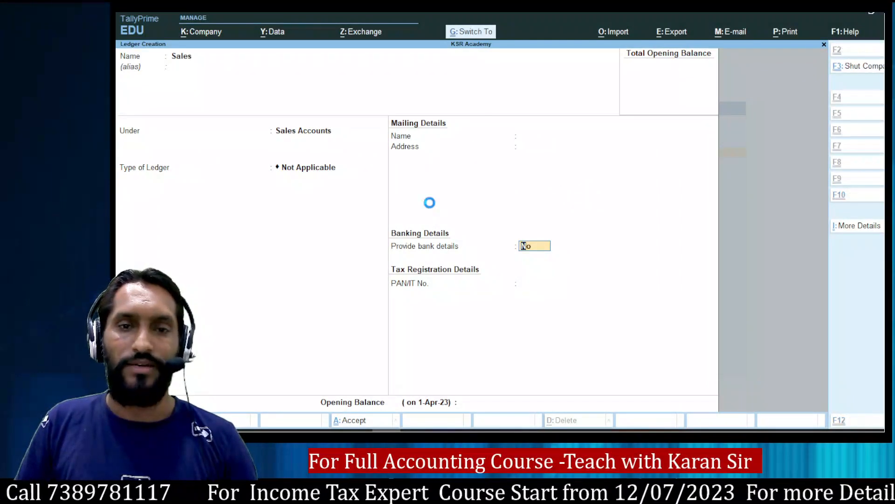
key(alt+Tab)
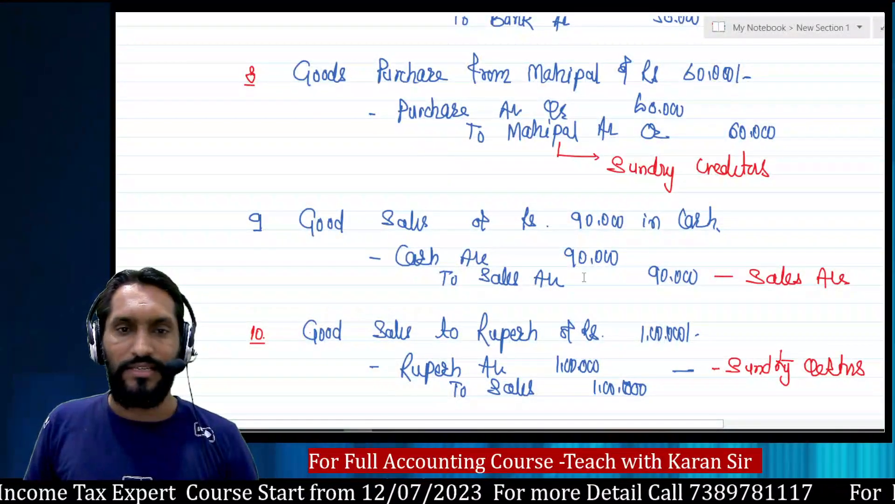
scroll(584, 277, down, 5)
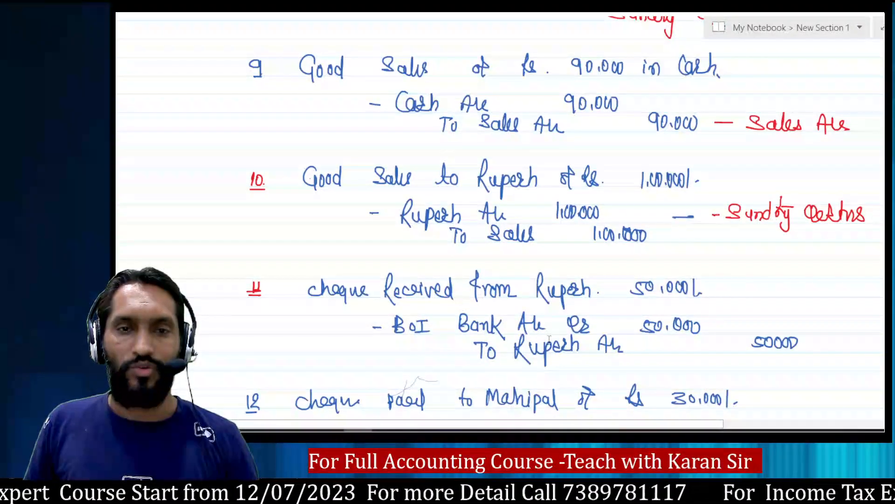
Create the customer's ledger under Sundry Debtors and save it.
key(alt+Tab)
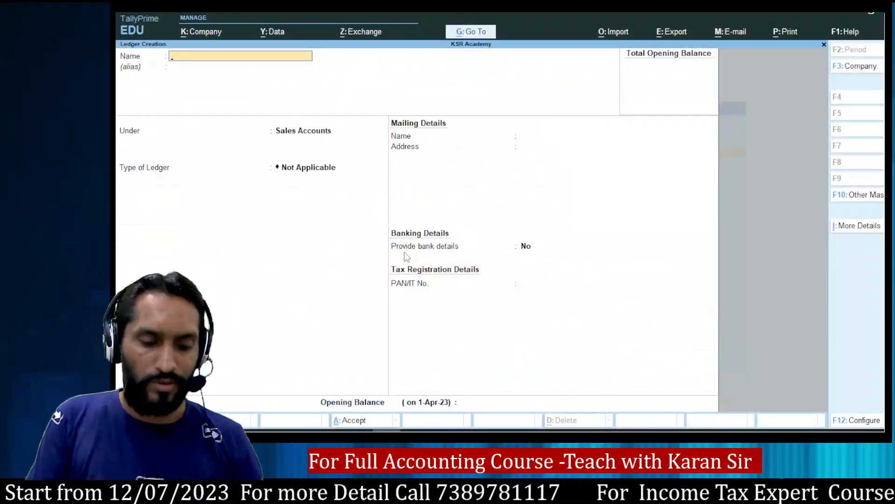
text(Rupe)
text(sh)
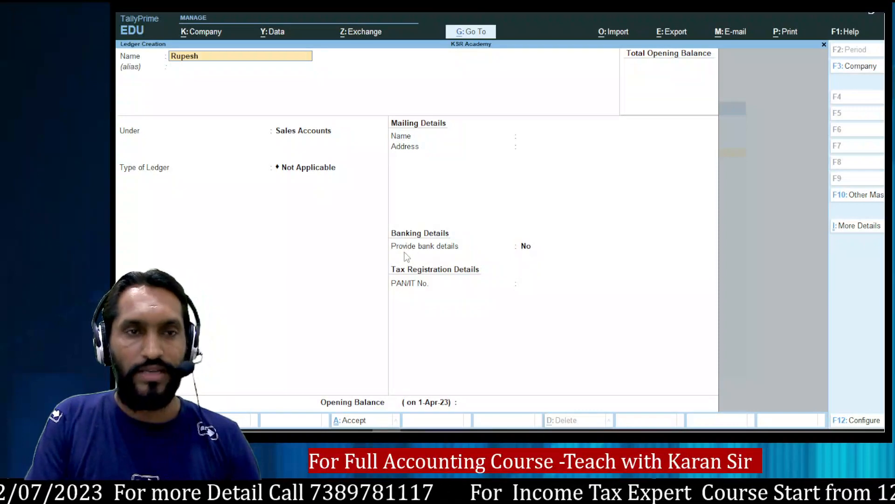
key(Return)
text(D)
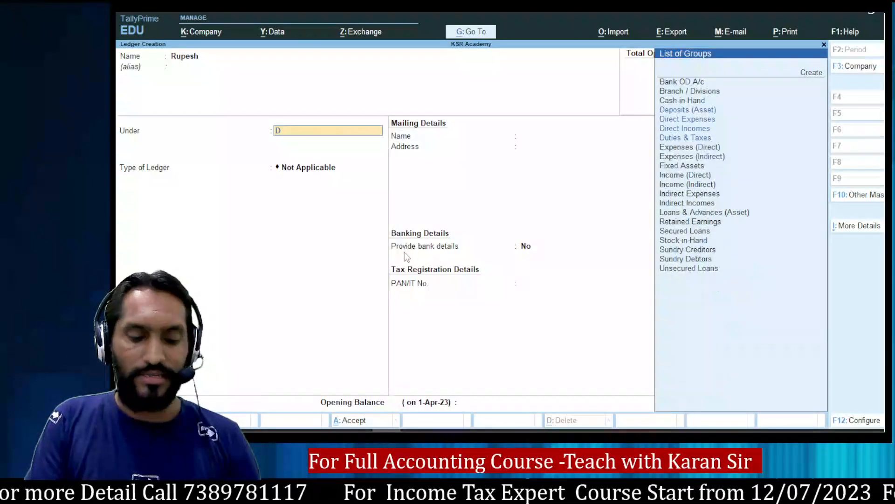
key(BackSpace)
text(Su)
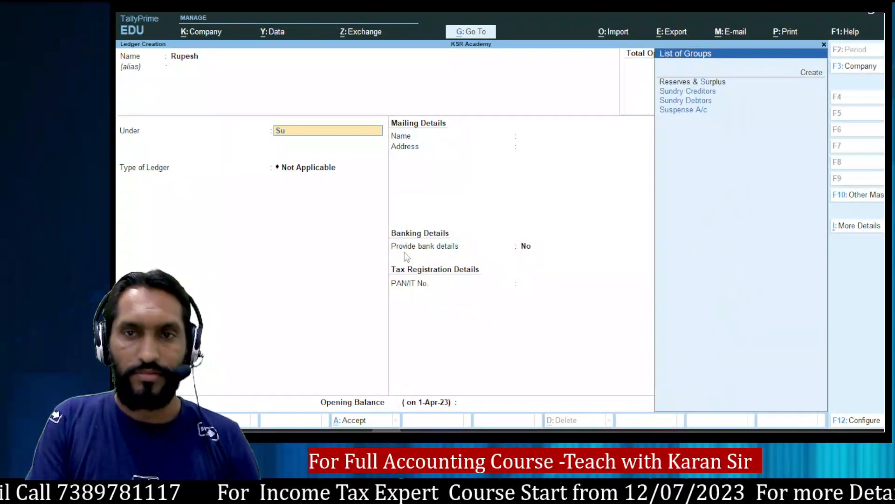
key(Down)
key(Return)
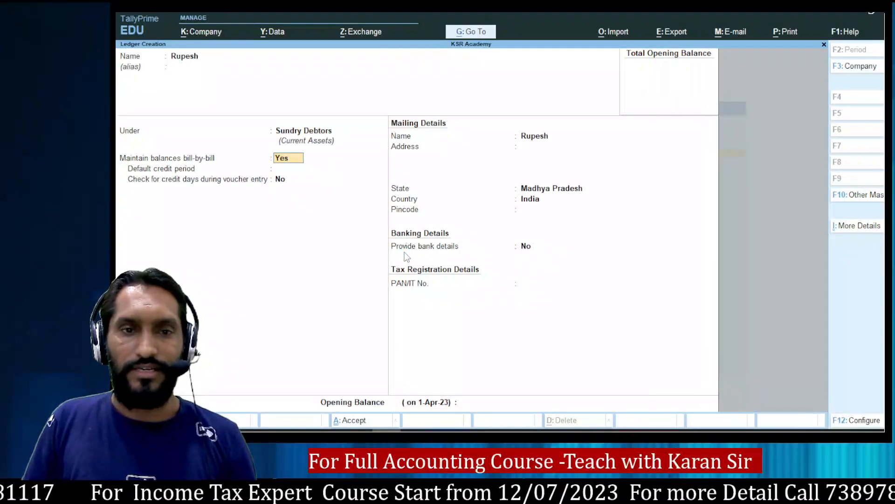
key(ctrl+a)
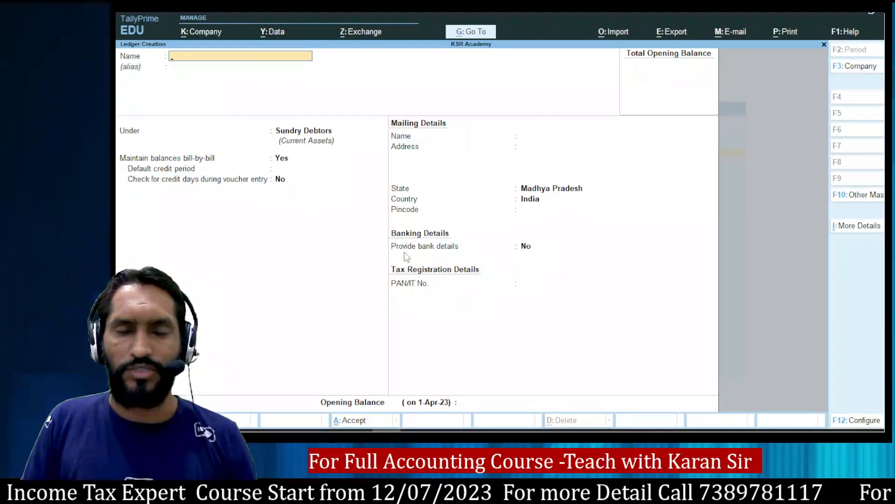
Scroll the handwritten notes to review journal entries 13–15.
key(alt+Tab)
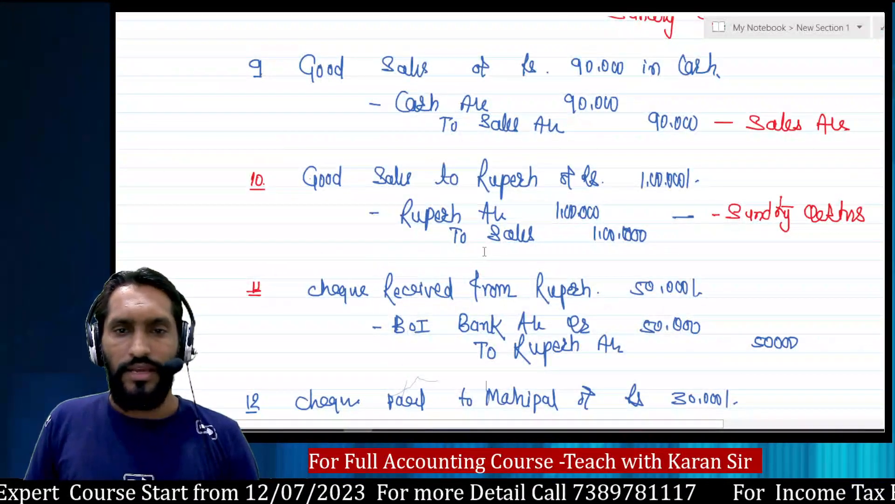
scroll(548, 252, down, 3)
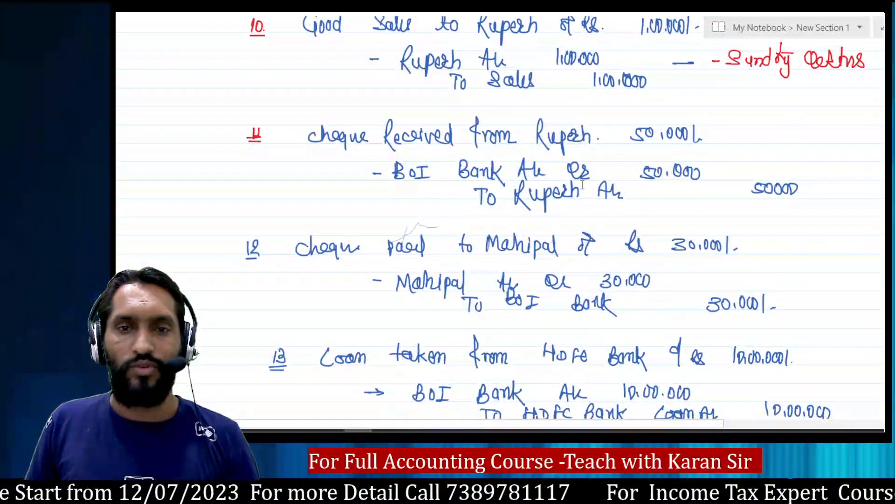
scroll(552, 256, down, 5)
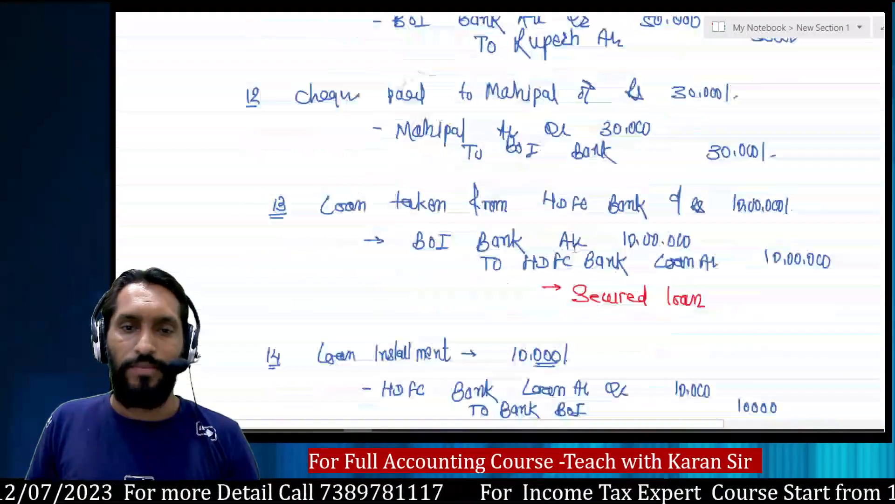
scroll(552, 256, up, 2)
scroll(575, 247, down, 3)
scroll(575, 247, down, 1)
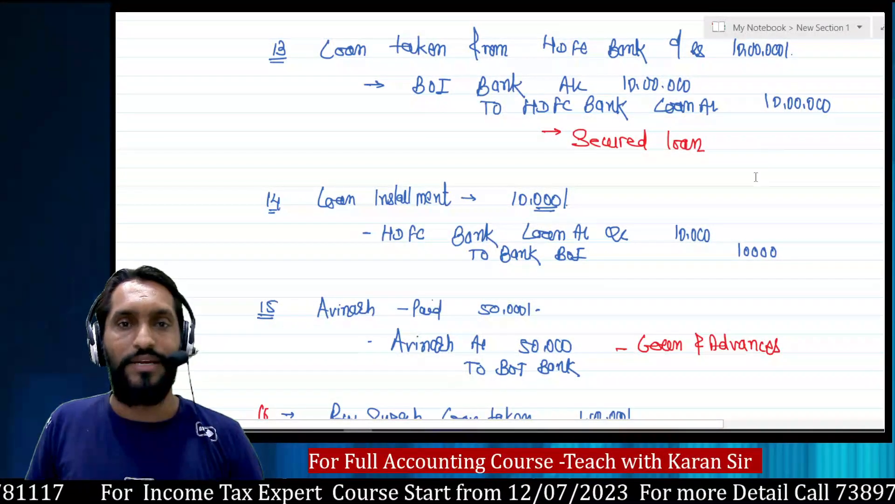
key(alt+Tab)
Create the Boi Bank A/c ledger under Bank Accounts, leaving bank details and opening balance blank.
text(Bo)
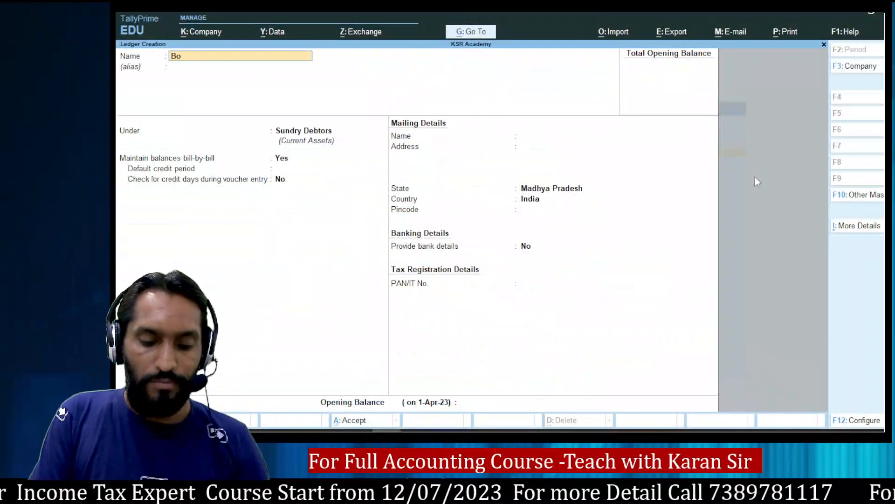
text(i Bank A/c)
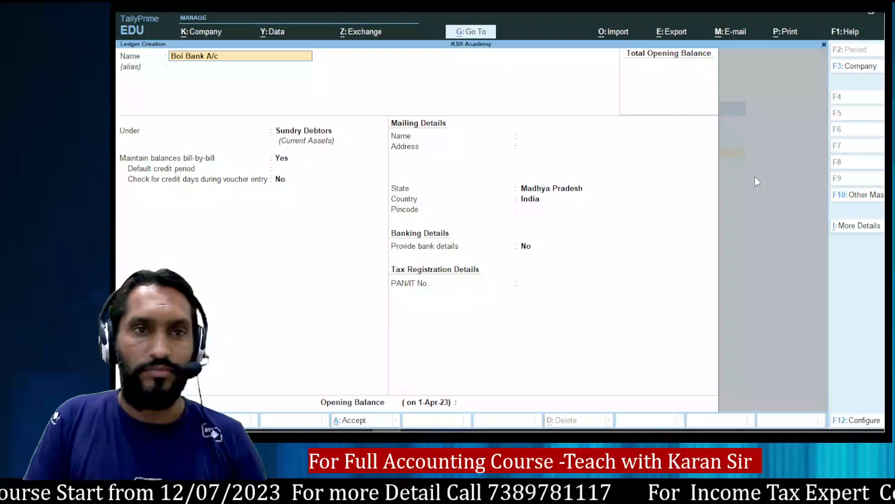
key(Return)
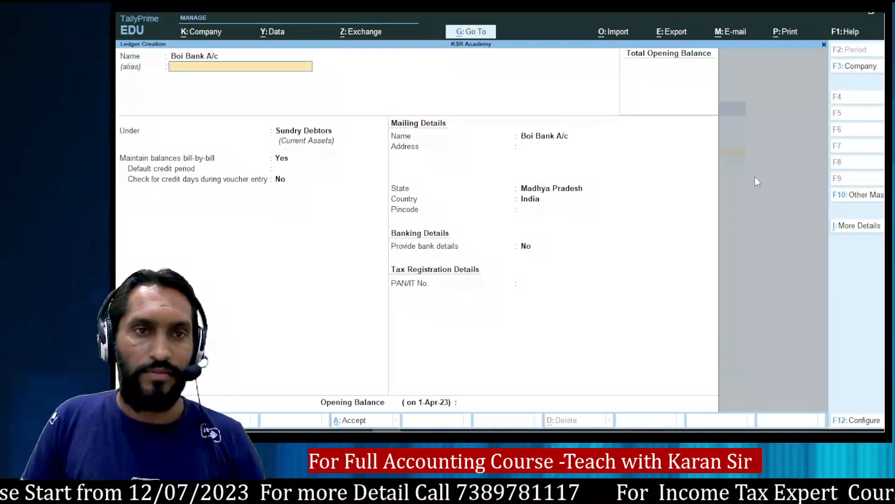
key(Return)
text(Bank)
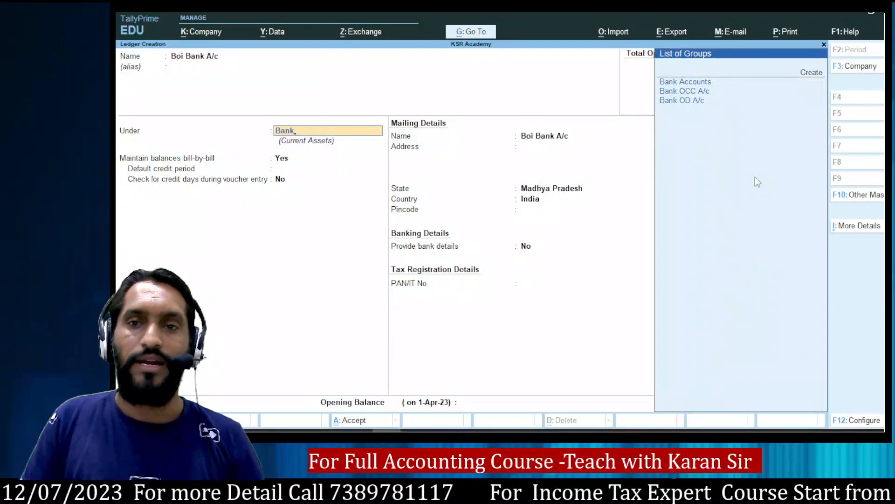
key(Down)
key(Return)
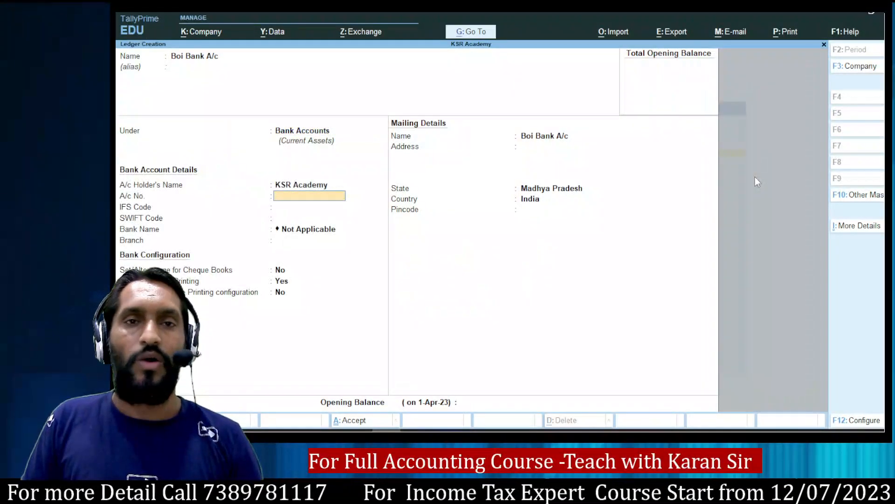
key(Return)
key(Return)
key(Return)
key(Return)
key(Return)
key(Return)
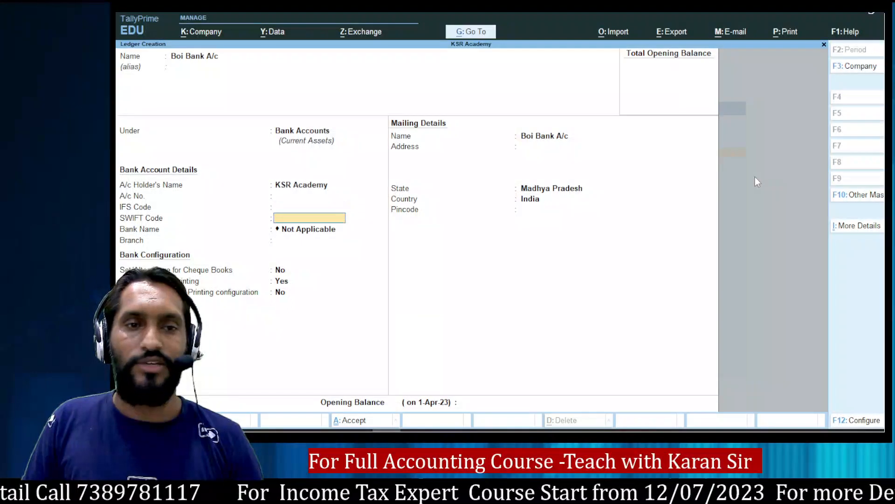
key(Return)
key(Return)
key(Return)
key(Return)
key(Return)
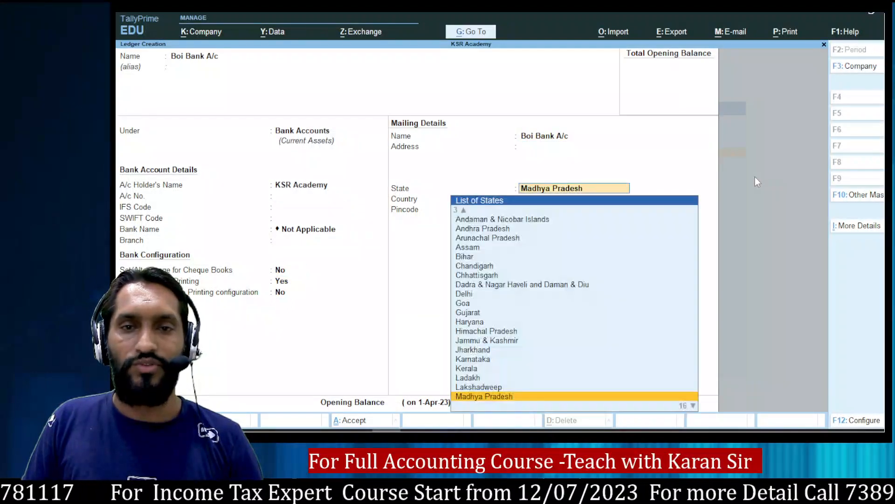
key(Return)
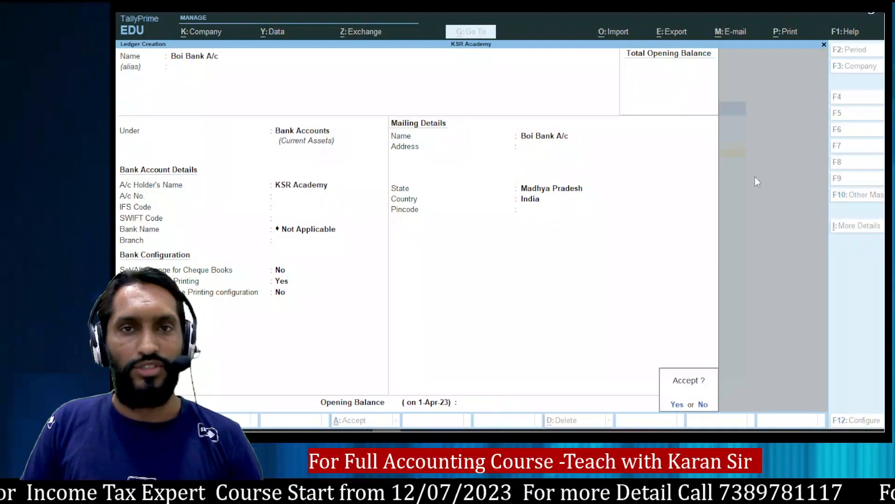
key(Return)
After checking the notes, create the HDFC Bank Loan A/c ledger under Secured Loans.
key(alt+Tab)
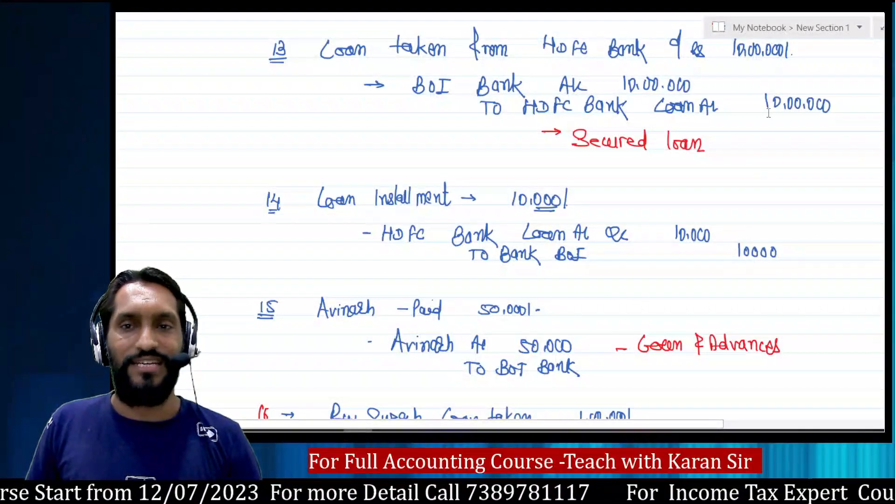
key(alt+Tab)
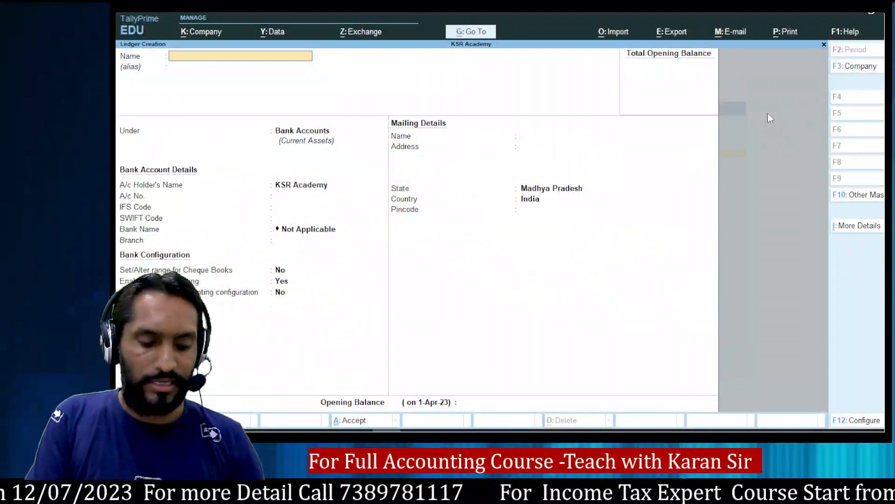
text(HDFC)
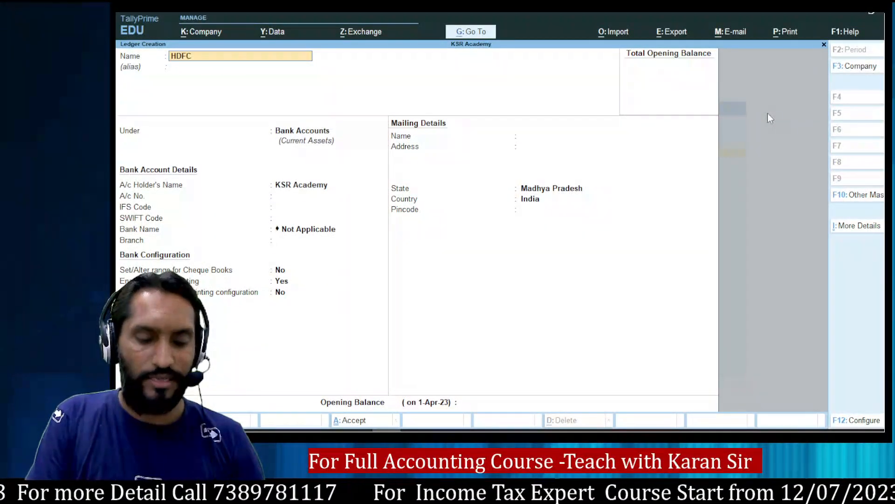
text( Bank Loa)
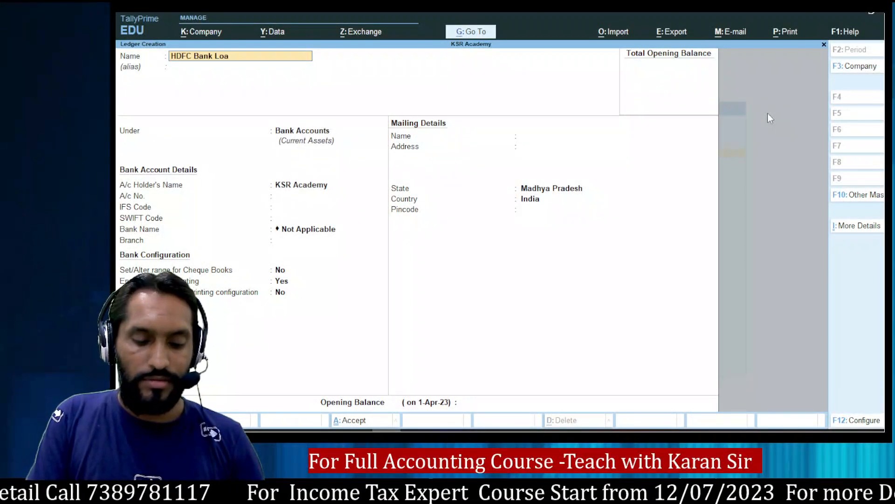
text(n A/c)
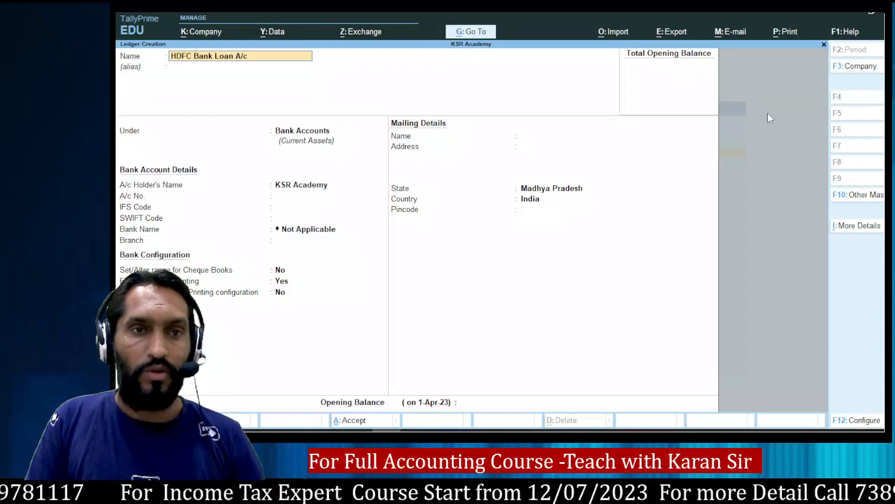
key(Return)
text(Se)
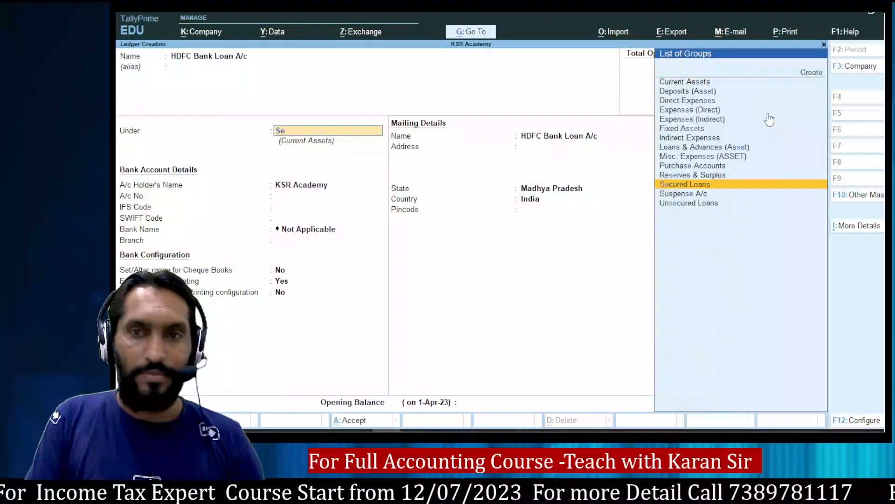
key(Return)
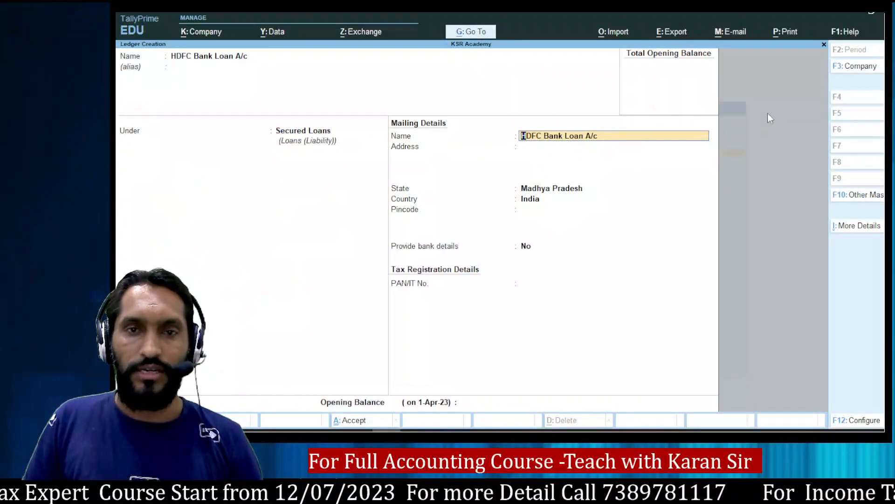
key(Return)
key(Return)
key(Return)
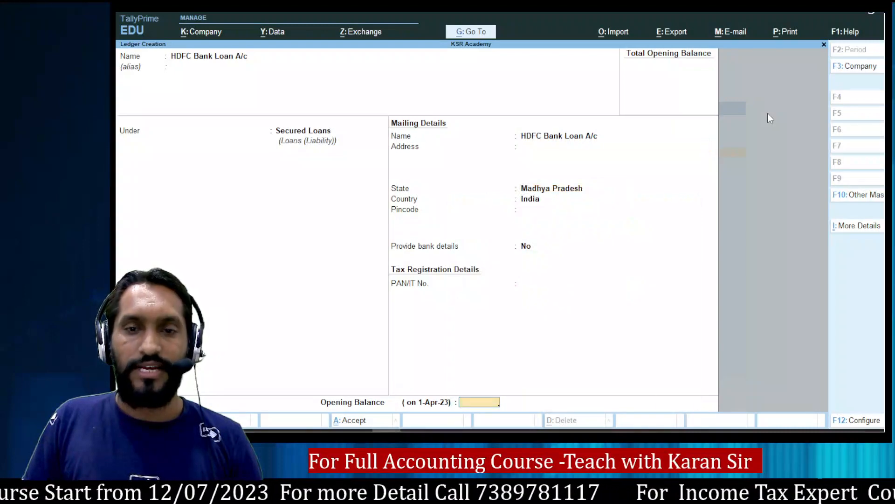
key(Return)
key(Return)
key(alt+Tab)
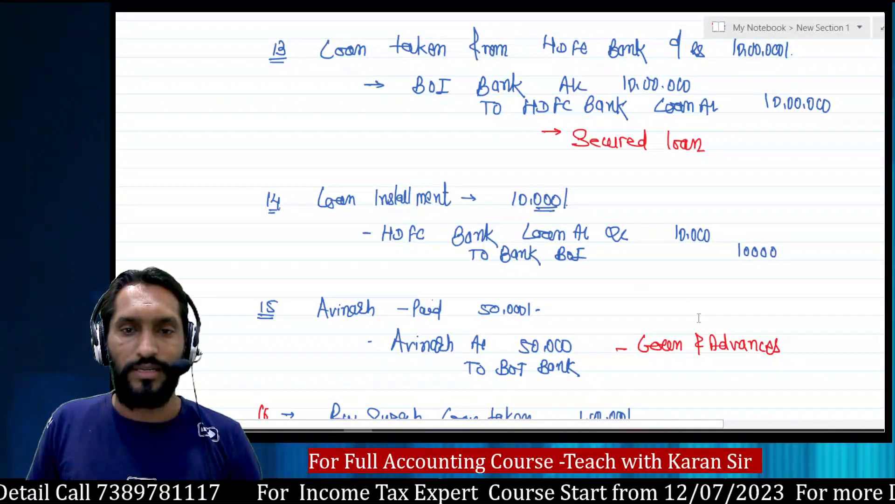
Scroll through the OneNote notes for entries 14–17.
scroll(700, 318, down, 15)
scroll(699, 318, up, 10)
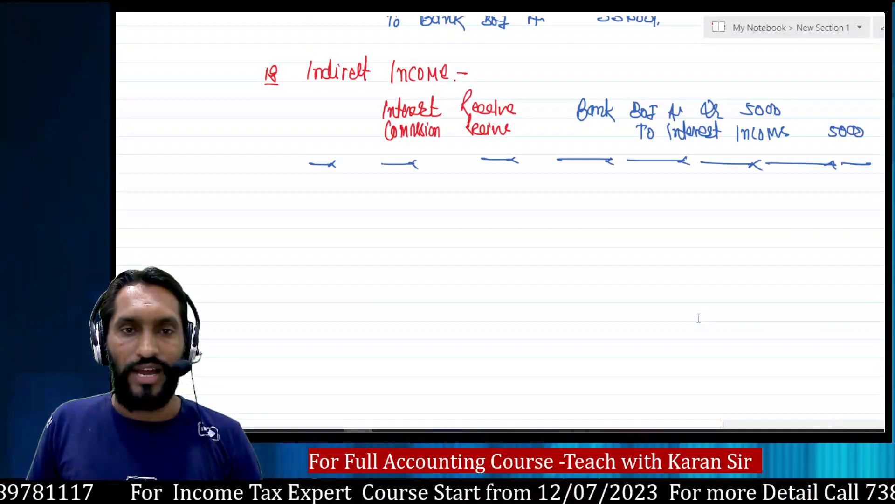
scroll(699, 318, up, 6)
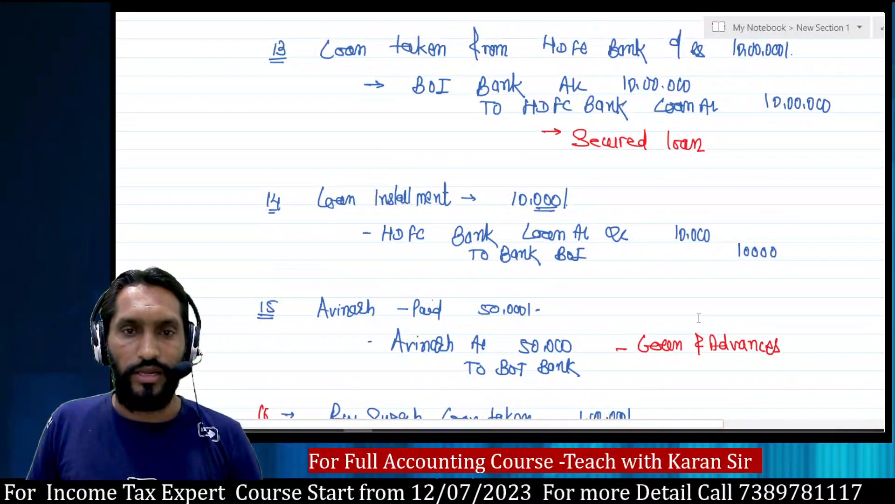
scroll(699, 318, down, 3)
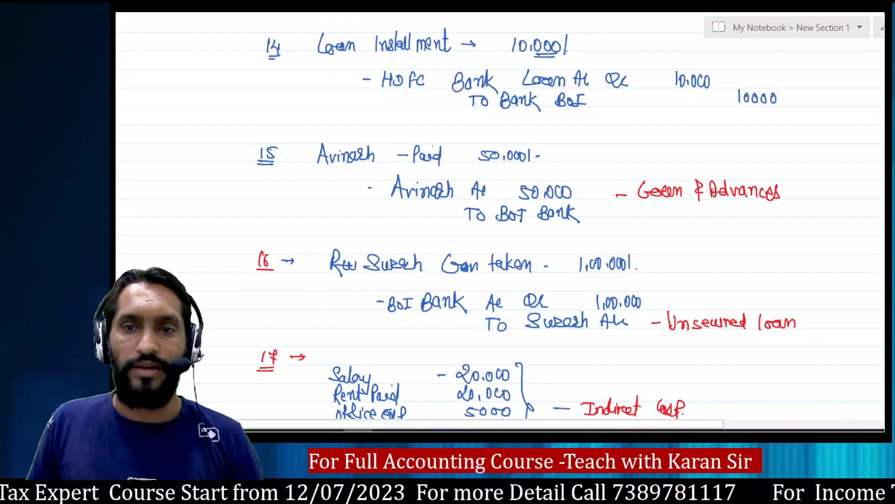
Create the Avinash ledger under Loans & Advances (Asset).
key(alt+Tab)
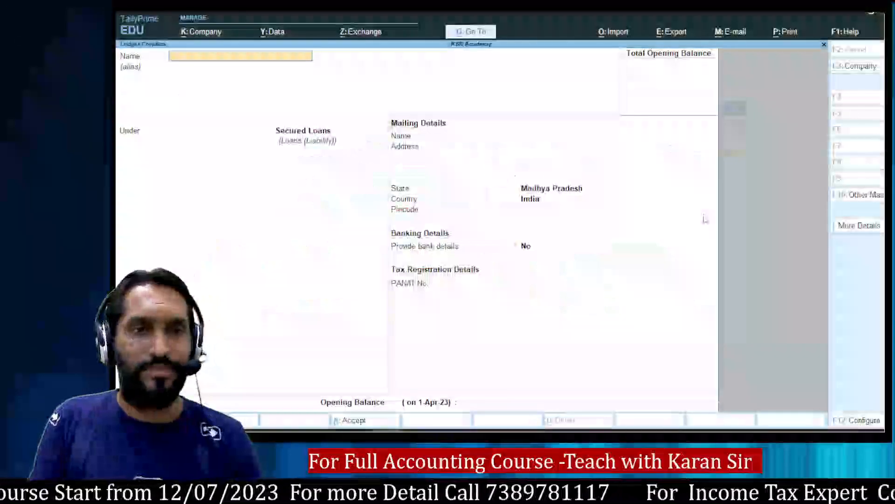
text(Avinsh)
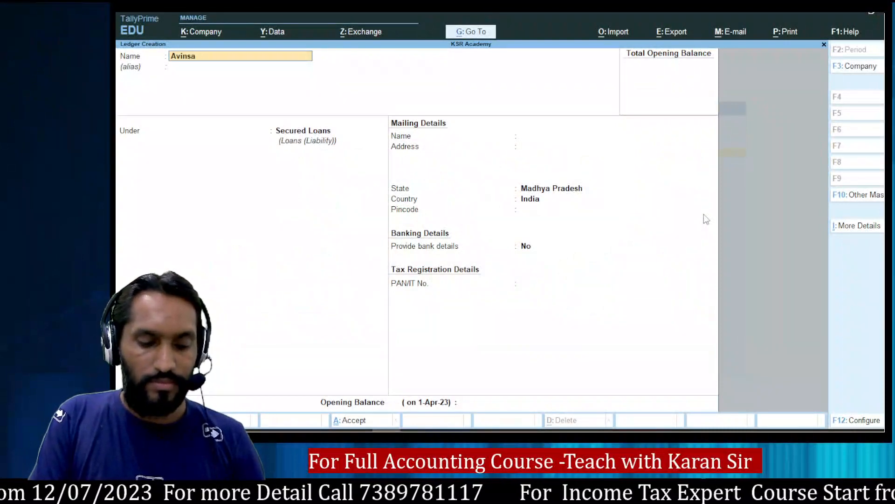
key(BackSpace)
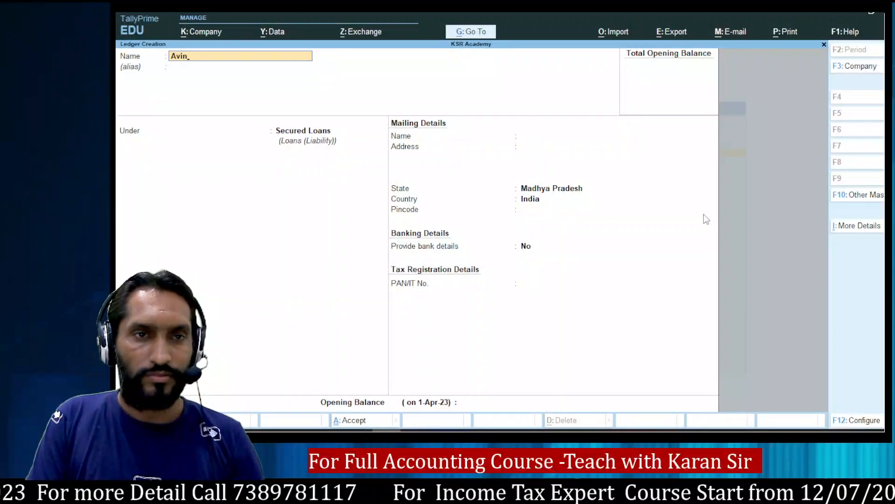
text(ash)
key(Return)
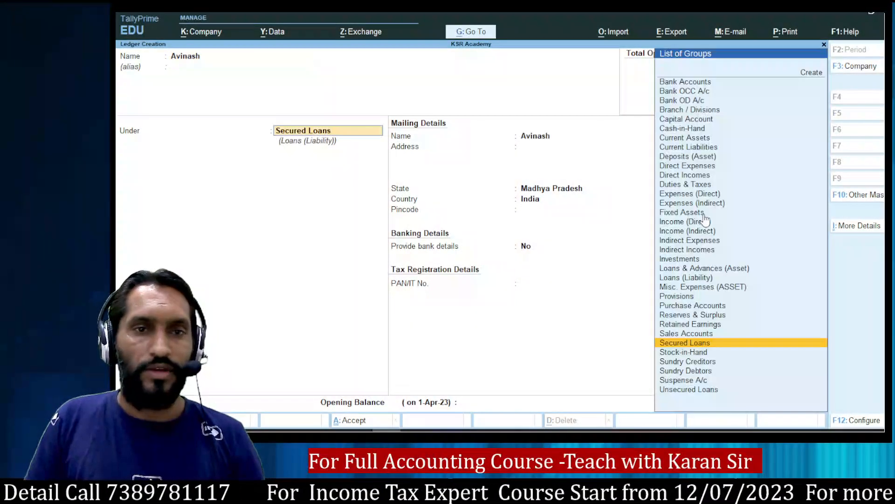
text(lo)
key(Return)
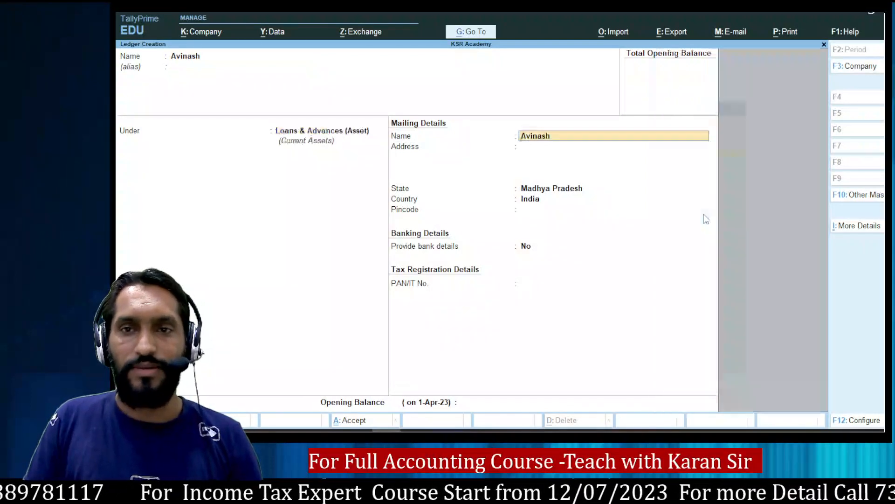
key(ctrl+a)
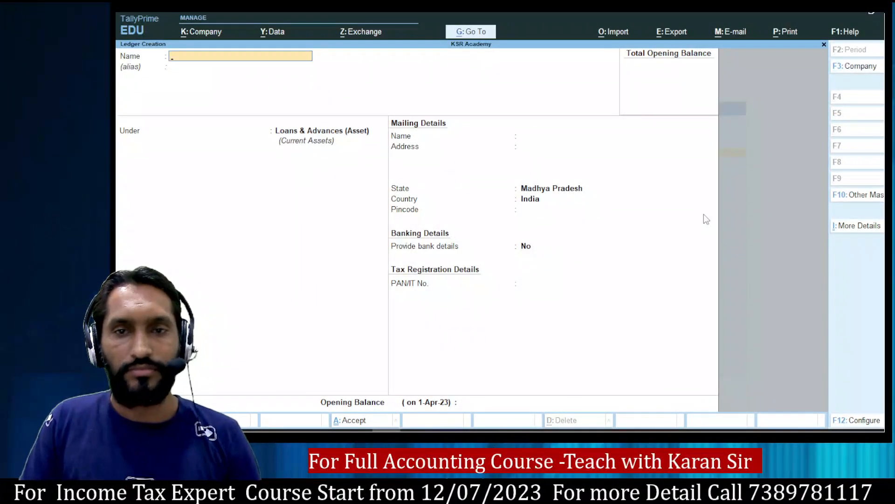
After checking the notes, create the Suresh ledger under Unsecured Loans.
key(alt+Tab)
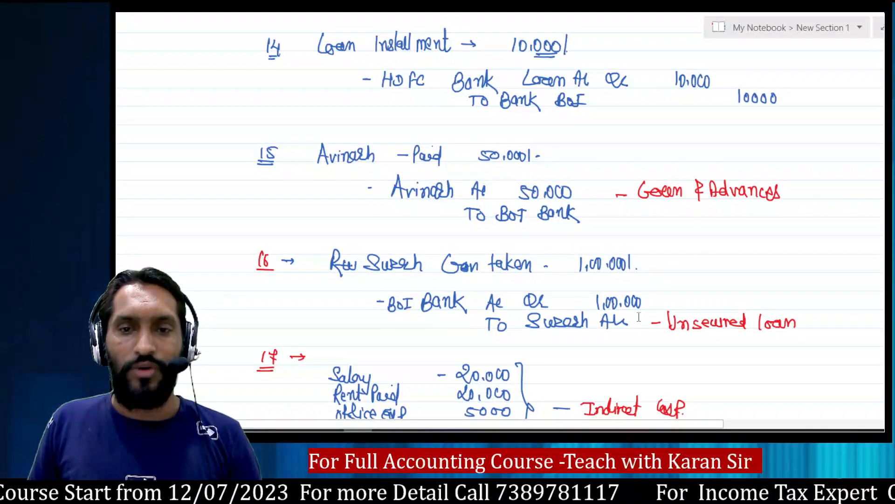
key(alt+Tab)
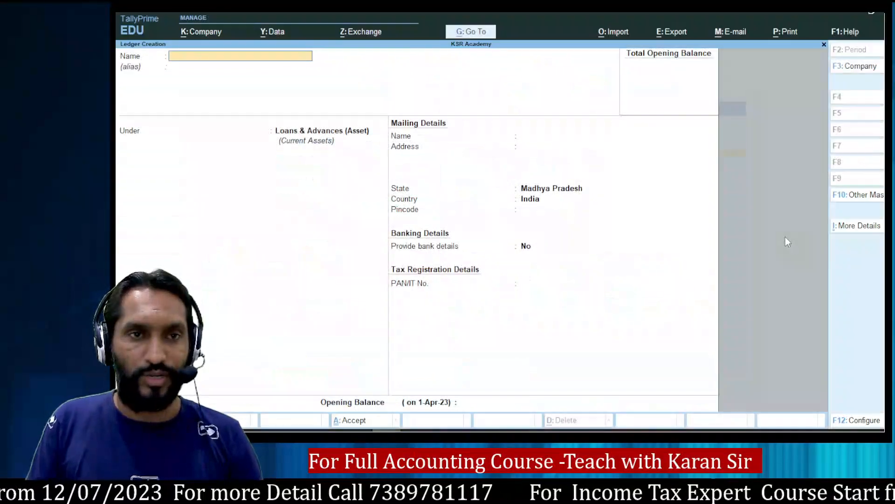
text(S)
text(eesh)
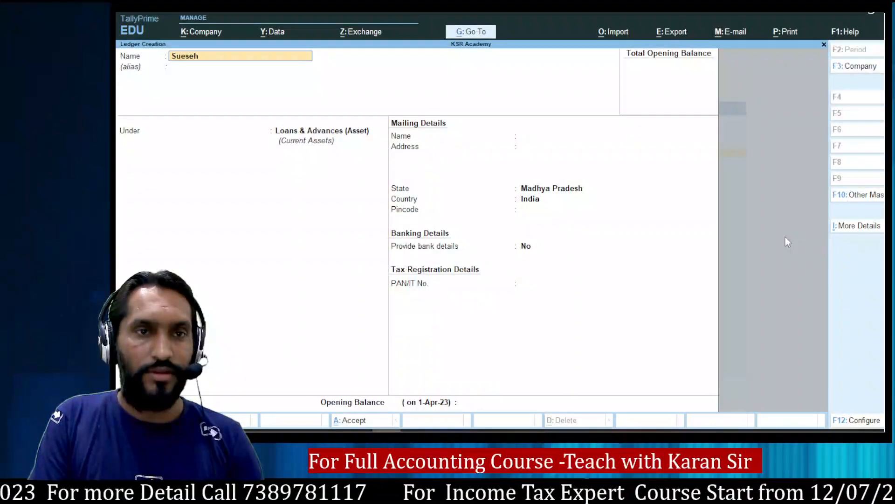
key(BackSpace)
key(BackSpace)
key(BackSpace)
text(resh)
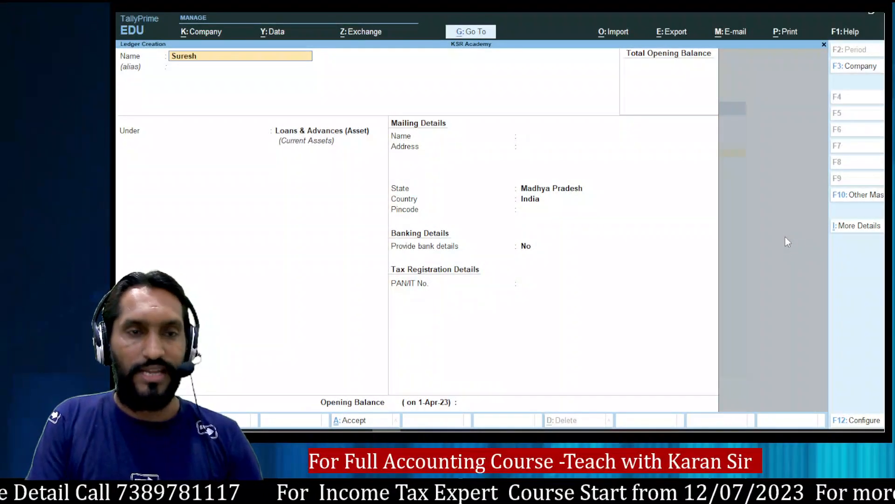
key(Return)
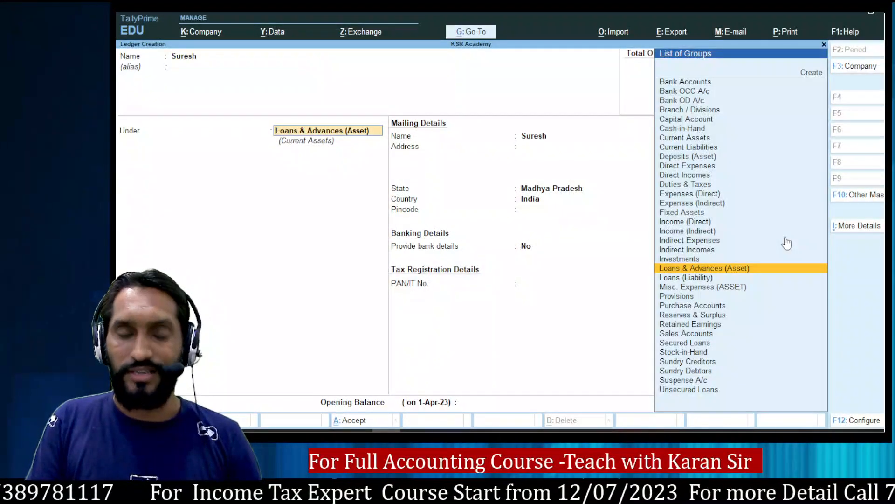
text(Uns)
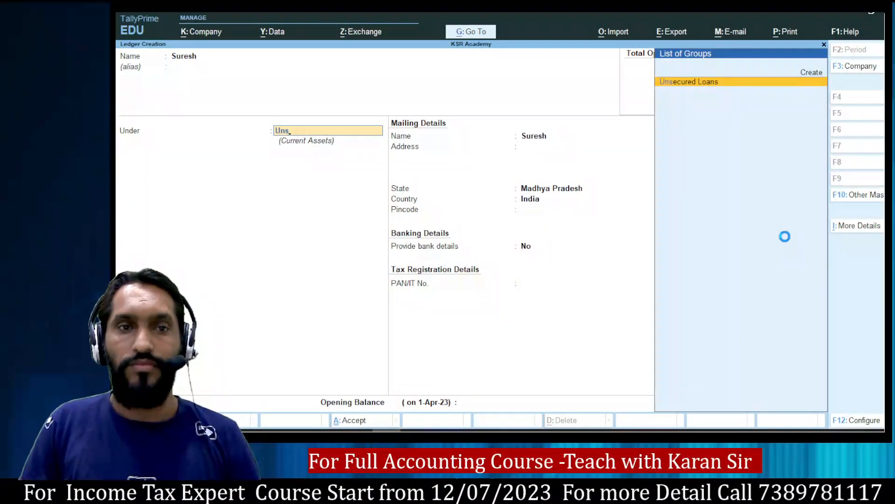
key(Return)
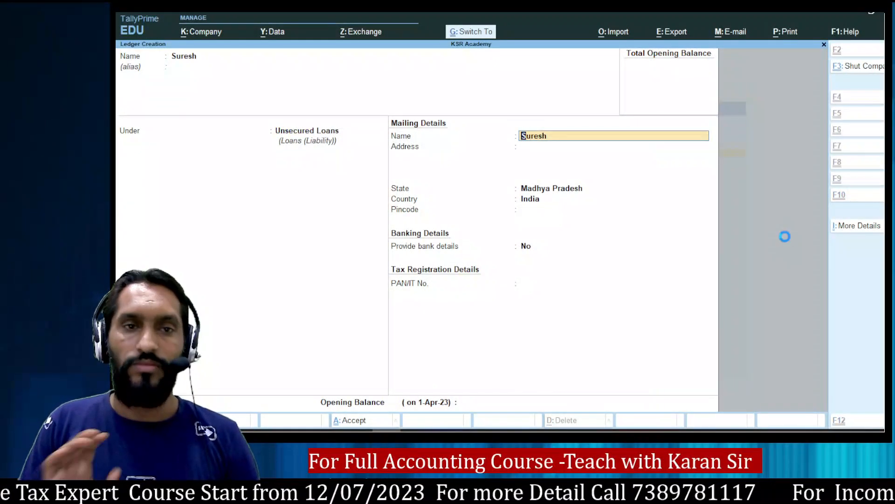
key(ctrl+a)
Scroll through the OneNote notes for entries 16–18.
key(alt+Tab)
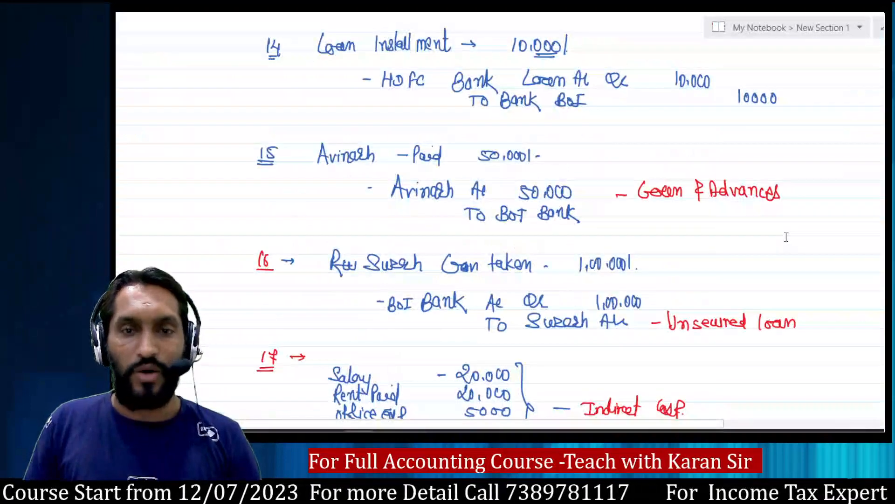
scroll(786, 237, down, 5)
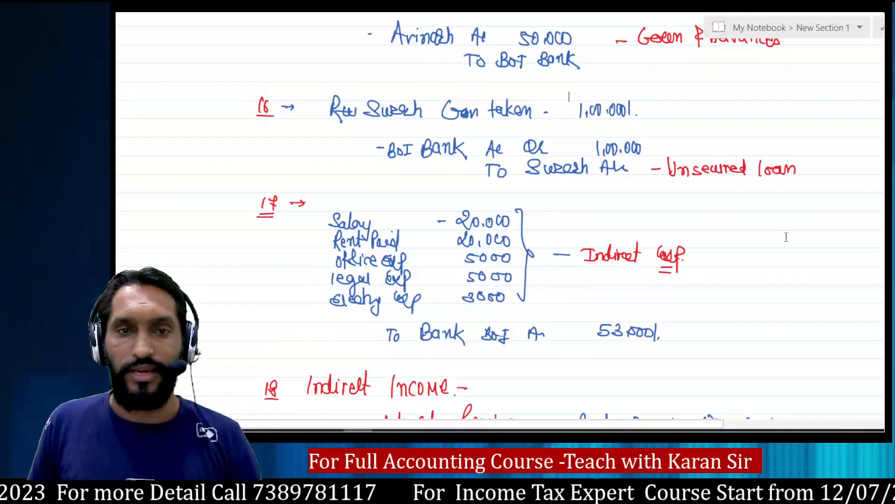
scroll(786, 237, down, 3)
Create the Salary ledger under Indirect Expenses.
key(alt+Tab)
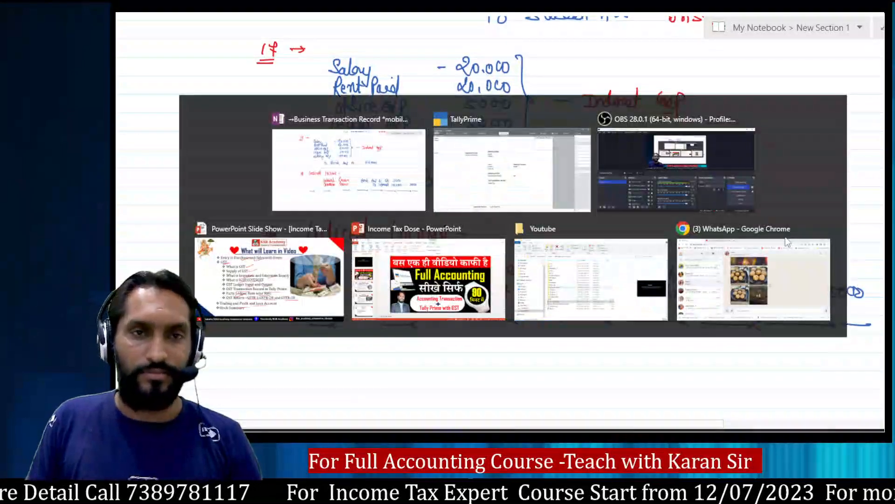
text(Salary)
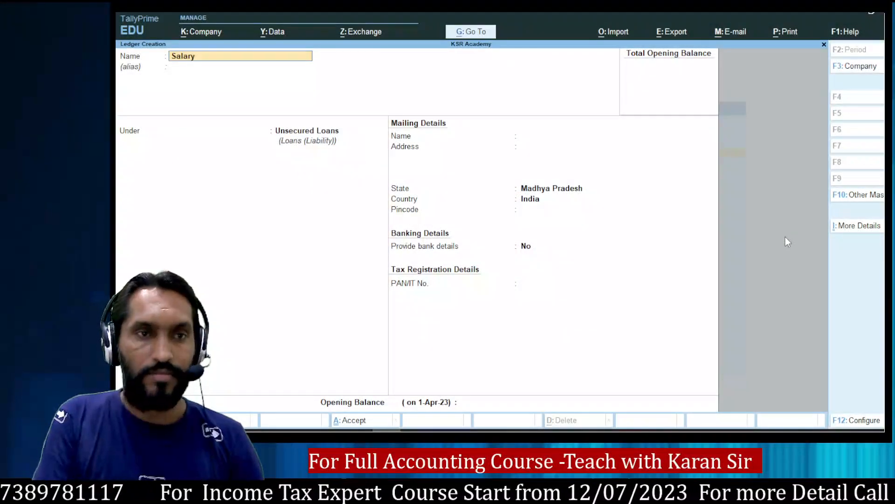
key(Return)
key(Return)
text(Ind)
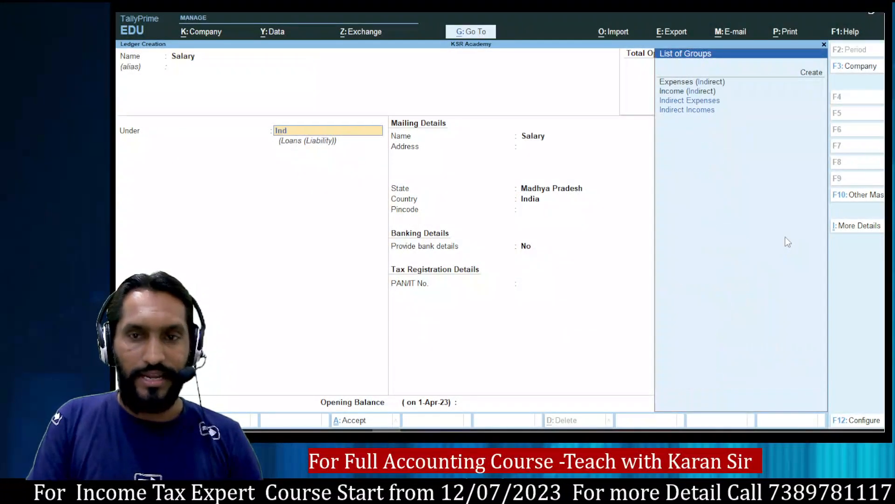
key(Return)
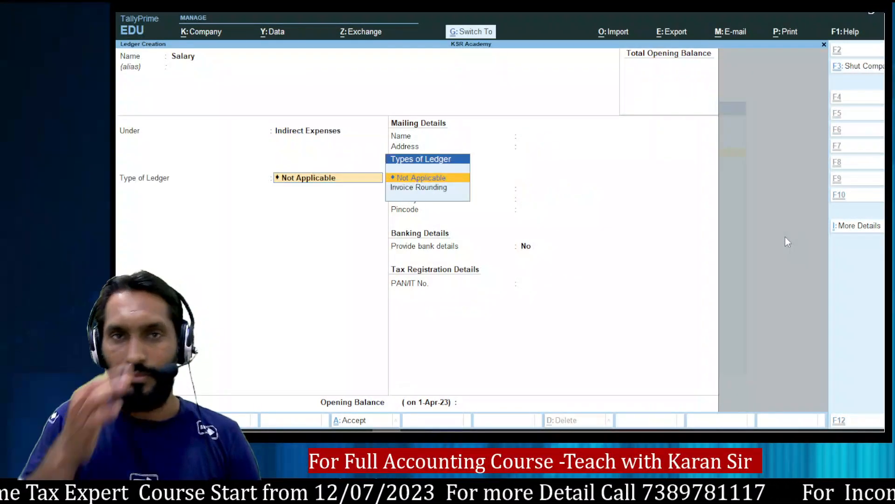
key(ctrl+a)
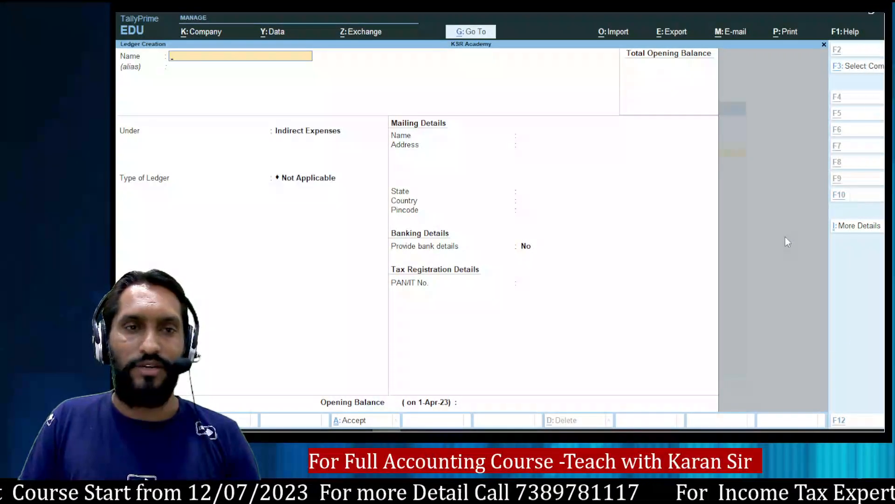
Try entering Rent Paid, dismiss the name-already-exists error, and clear the name.
key(alt+Tab)
key(alt+Tab)
text(Re)
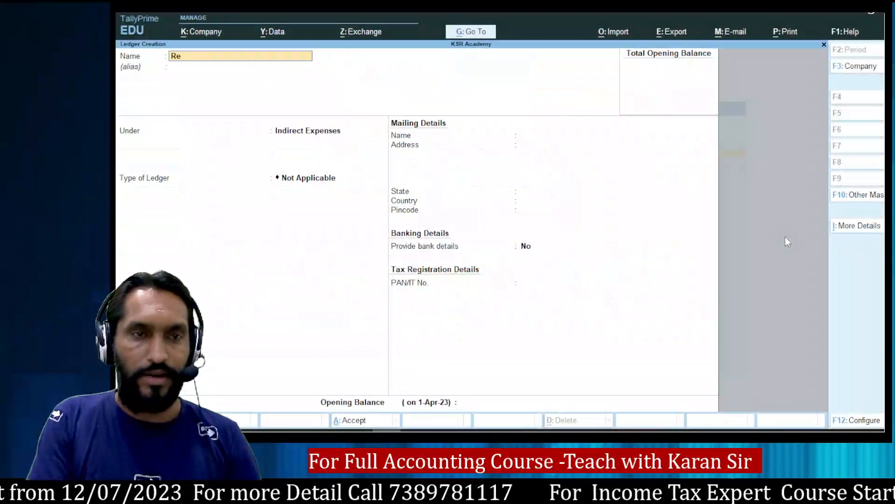
text(nt Paid)
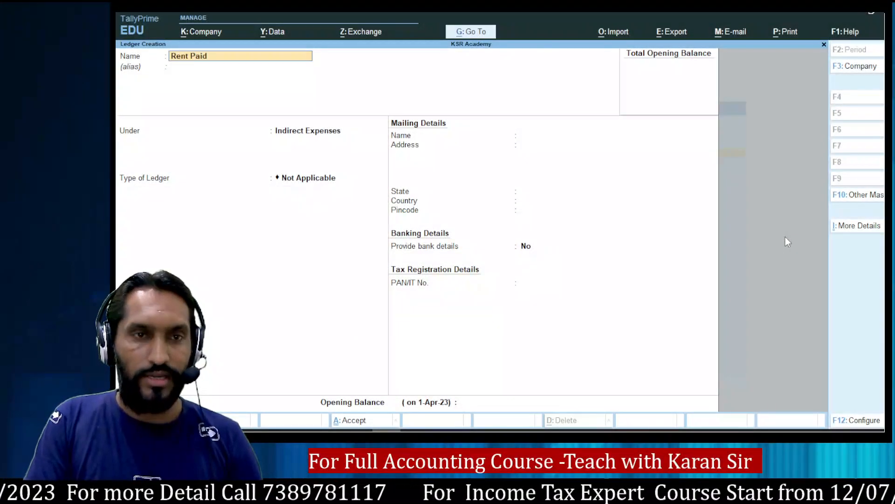
key(Return)
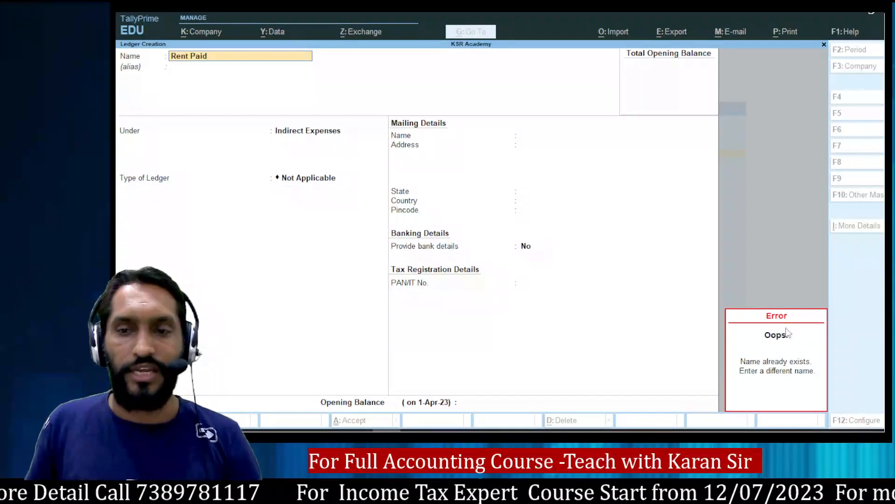
click(787, 370)
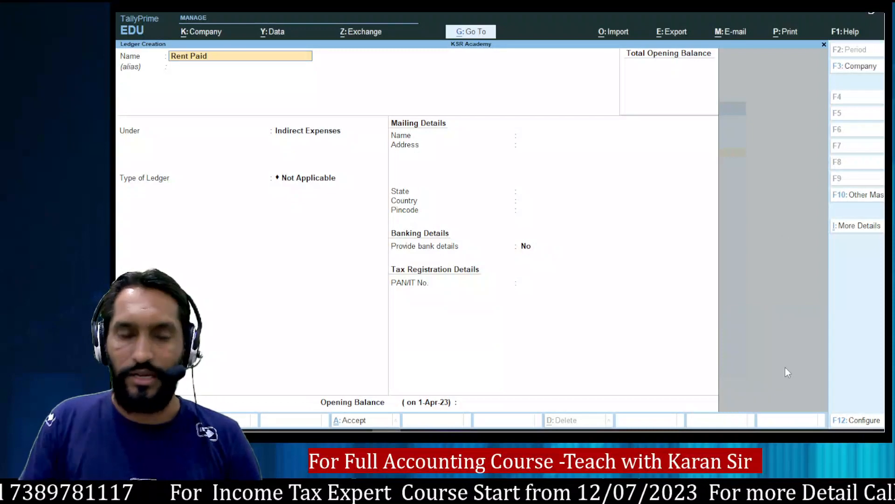
key(BackSpace)
key(BackSpace)
key(BackSpace)
key(BackSpace)
key(BackSpace)
key(BackSpace)
key(BackSpace)
key(BackSpace)
key(BackSpace)
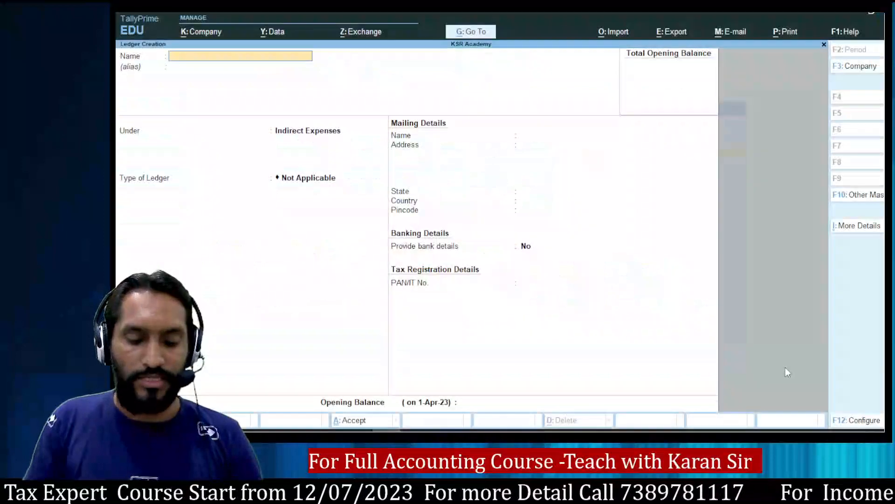
Create the Office Exp ledger under Indirect Expenses.
text(Ooffice Ex)
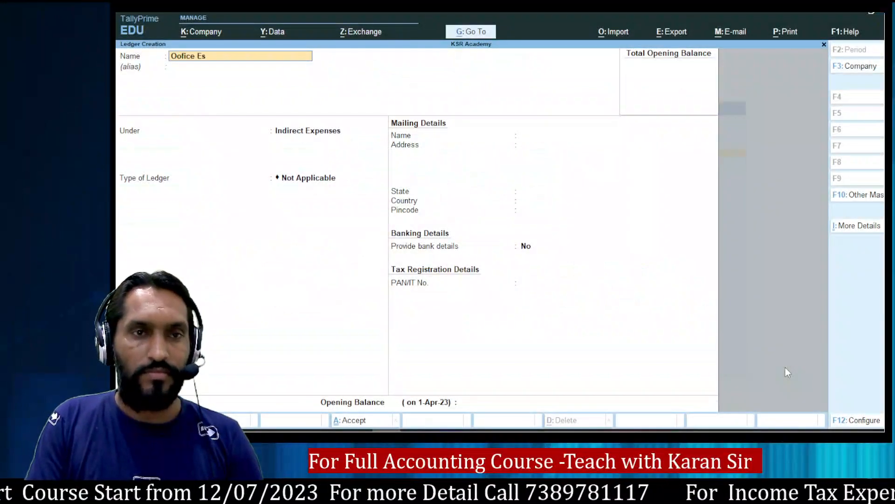
key(BackSpace)
key(BackSpace)
key(BackSpace)
key(BackSpace)
key(BackSpace)
key(BackSpace)
key(BackSpace)
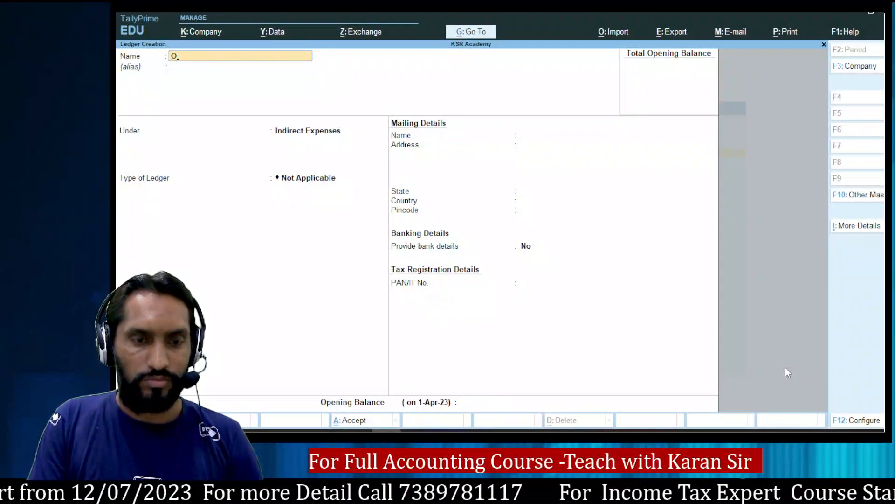
text(fice Exp)
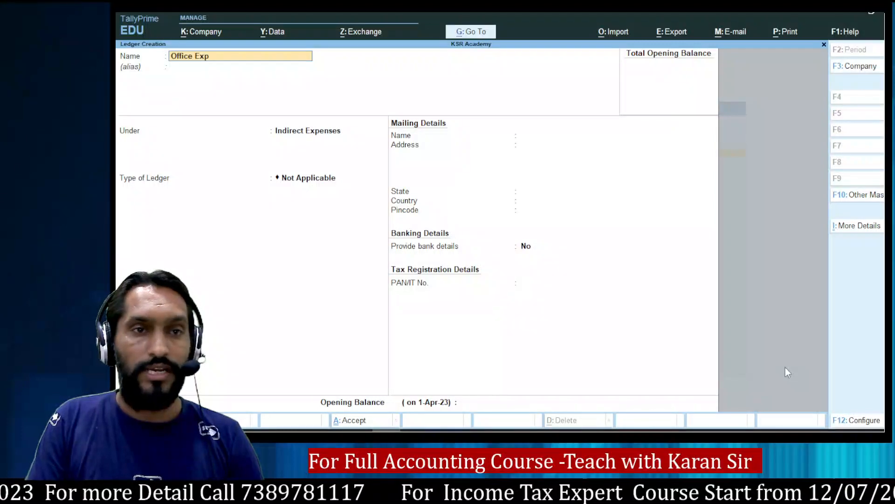
key(Return)
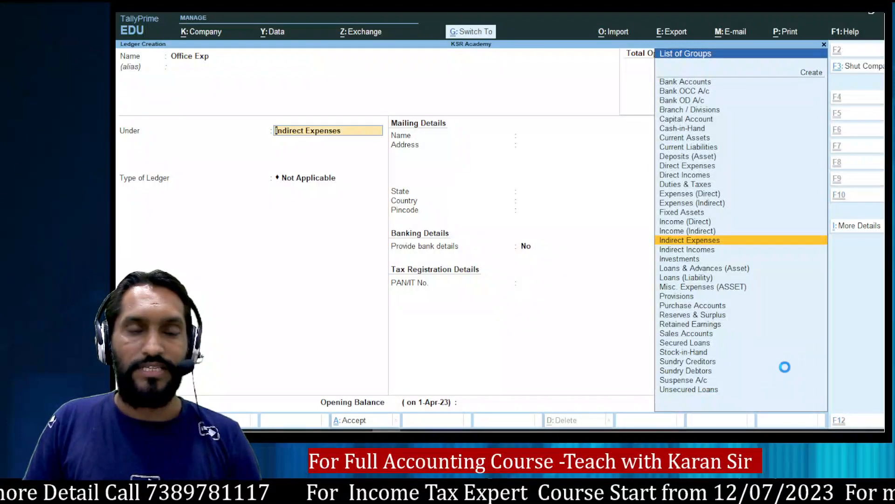
key(ctrl+a)
key(alt+Tab)
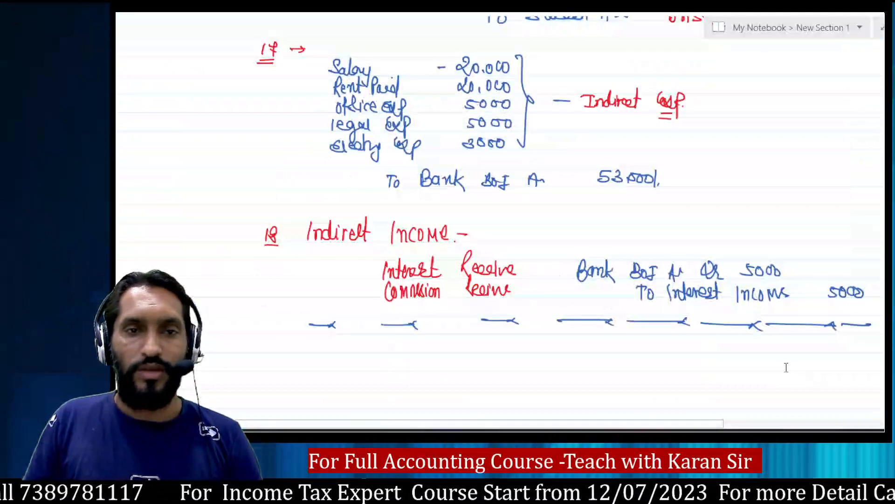
key(alt+Tab)
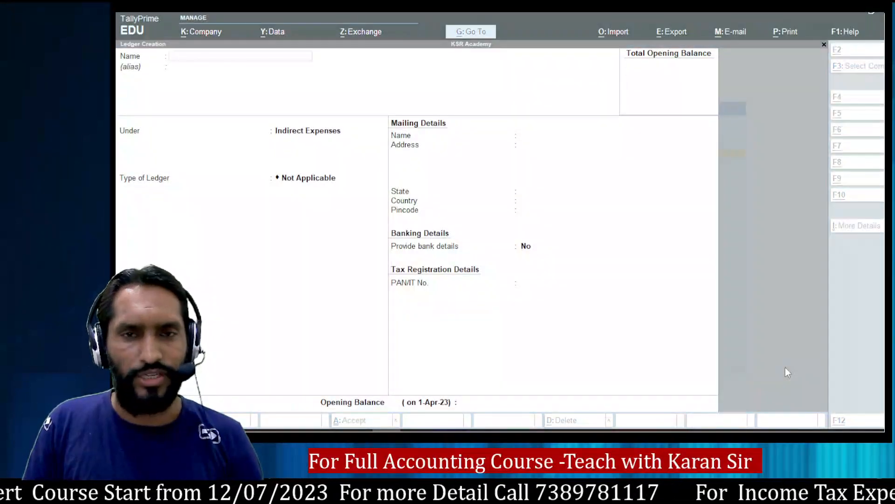
Create the Interset Receive ledger under Indirect Incomes with Type Not Applicable.
key(alt+Tab)
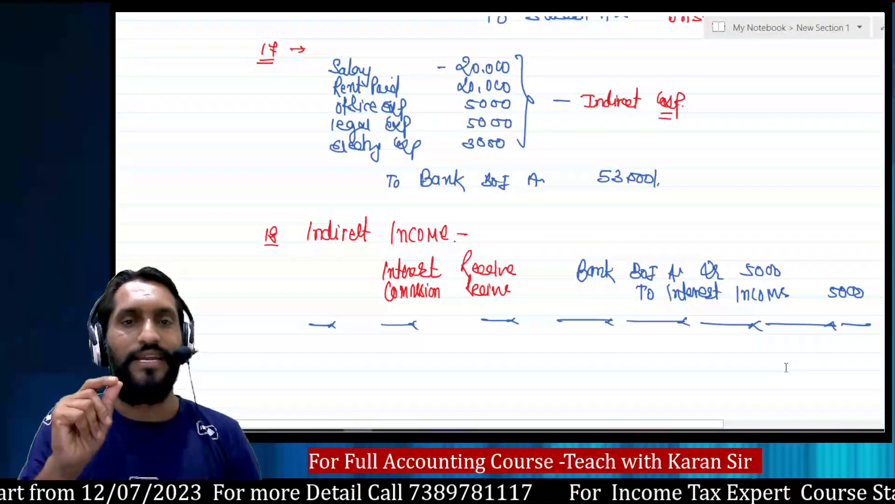
key(alt+Tab)
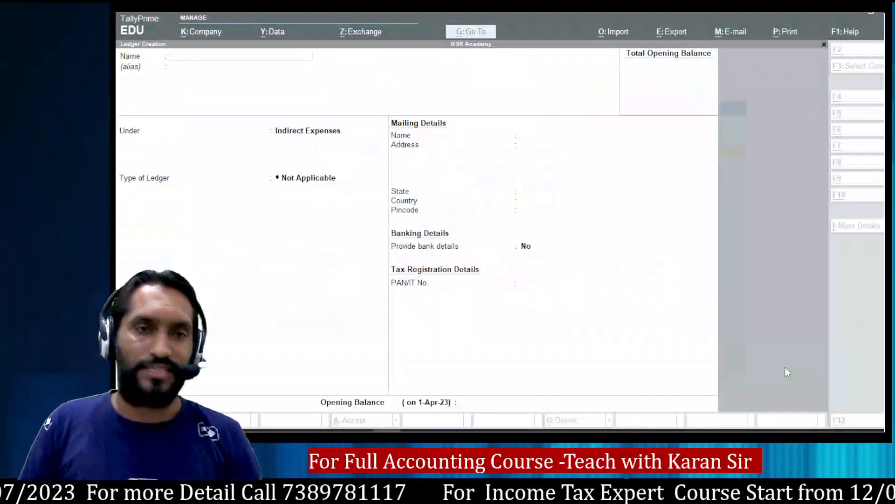
text(Interset)
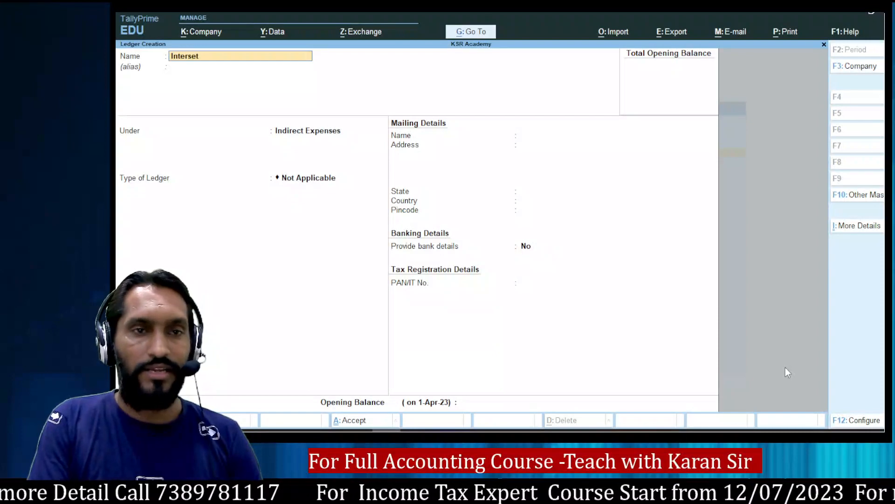
text( Receive)
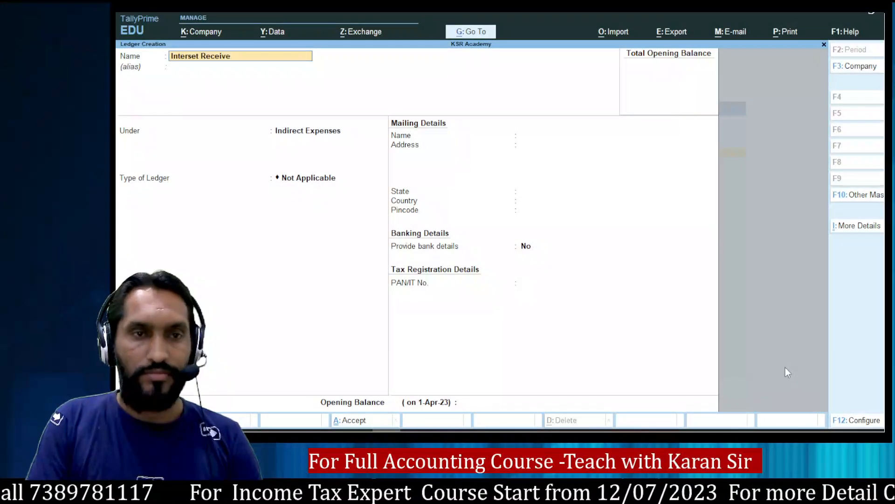
key(Return)
key(Return)
text(Ind)
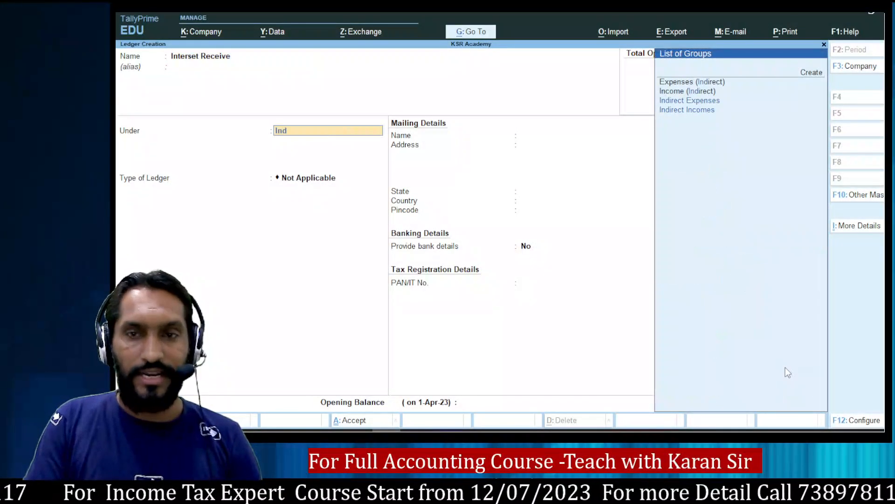
key(Down)
key(Return)
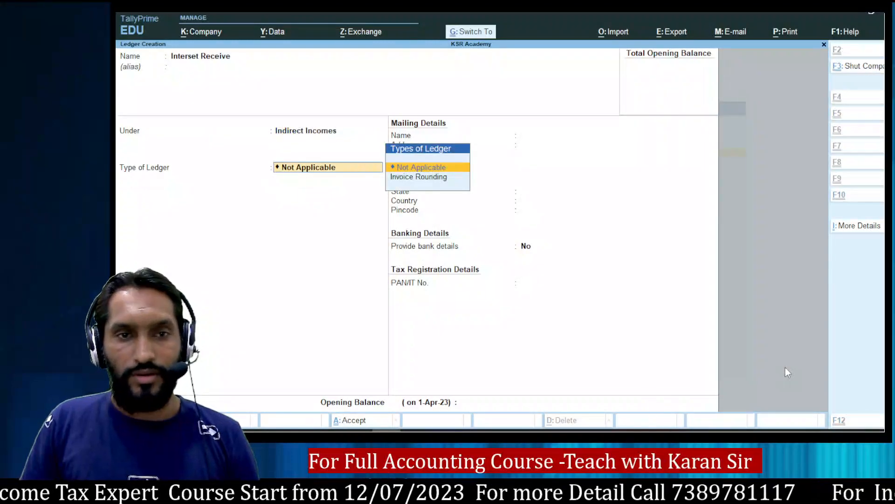
key(ctrl+a)
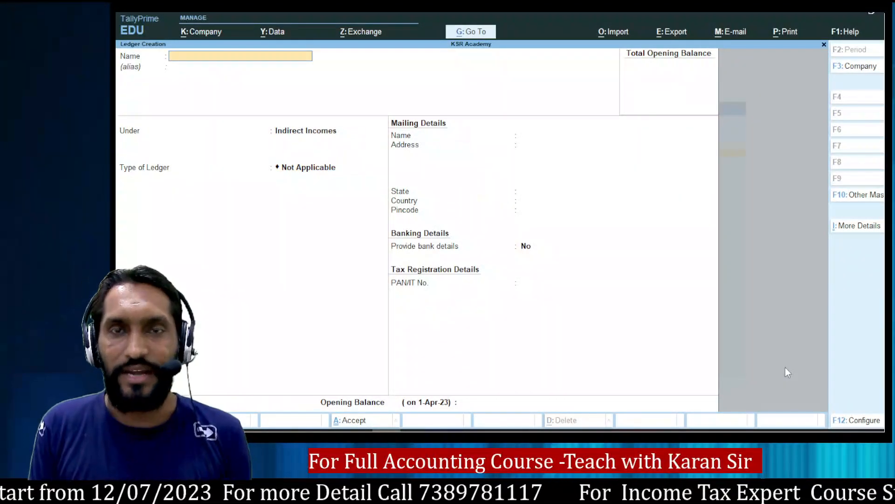
key(Escape)
Quit ledger creation, reopen and abandon a blank ledger form, and return to Gateway of Tally.
key(y)
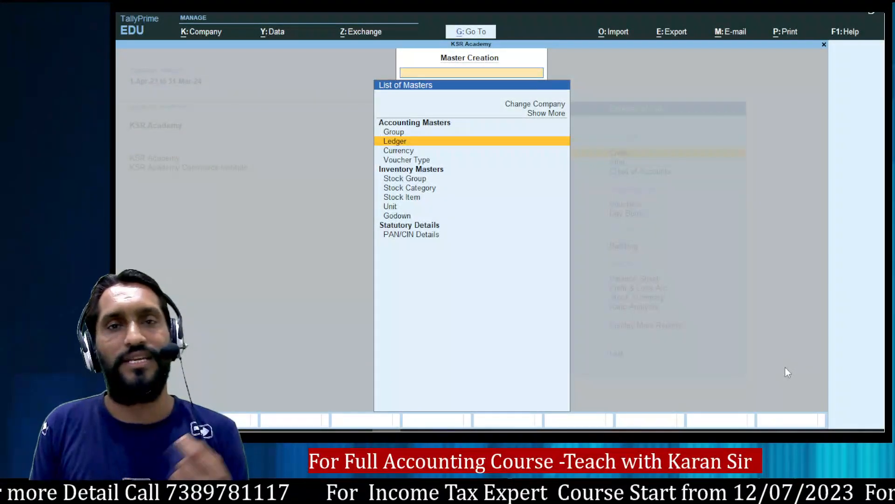
text(.)
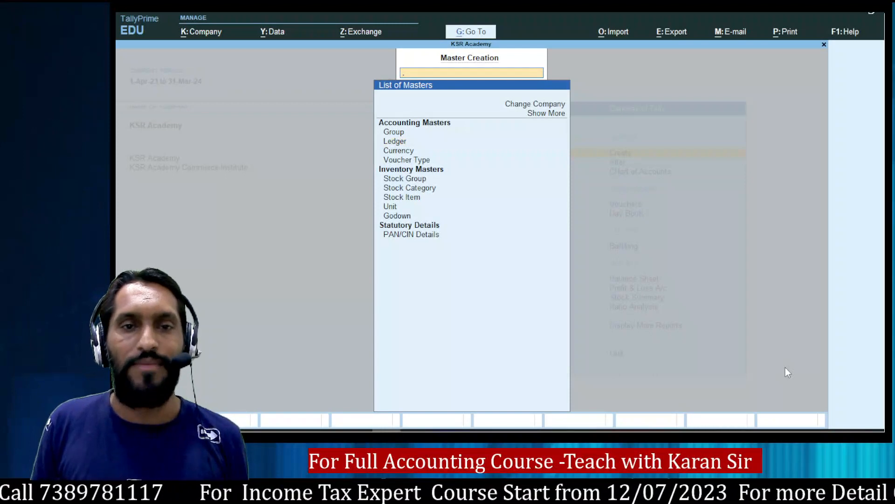
key(Return)
key(Down)
key(Down)
key(Down)
key(Down)
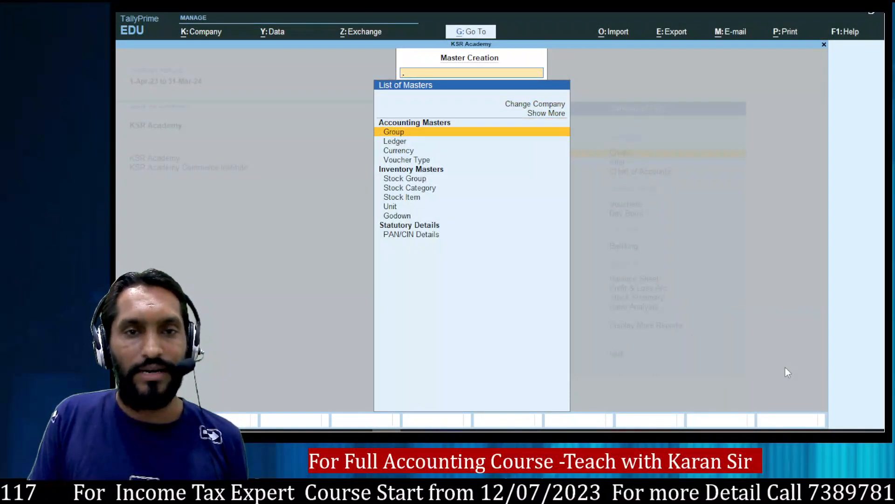
key(Down)
key(Return)
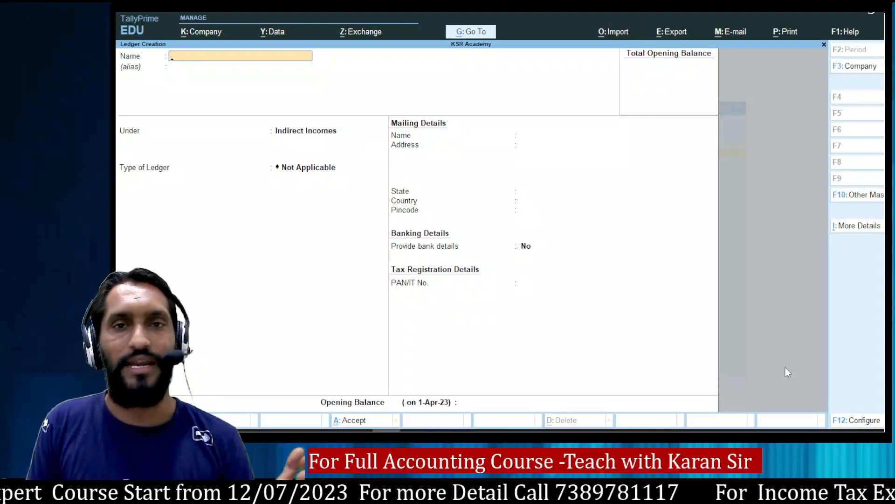
key(Escape)
key(y)
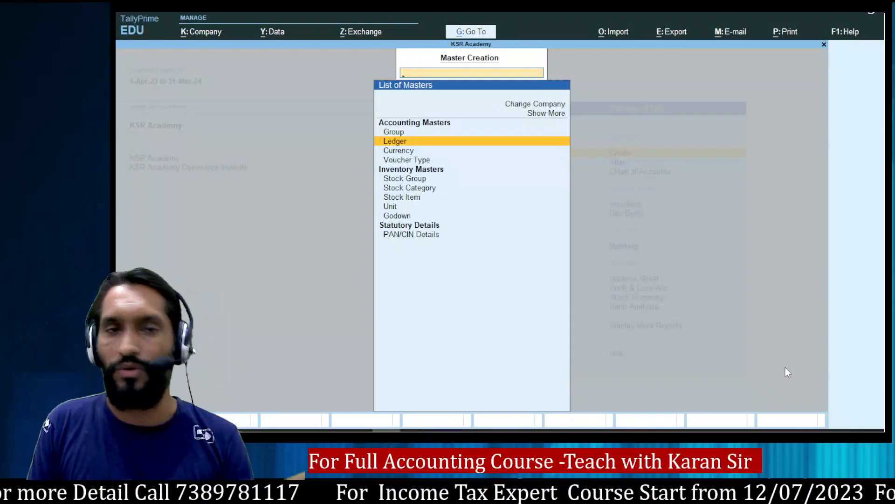
key(Escape)
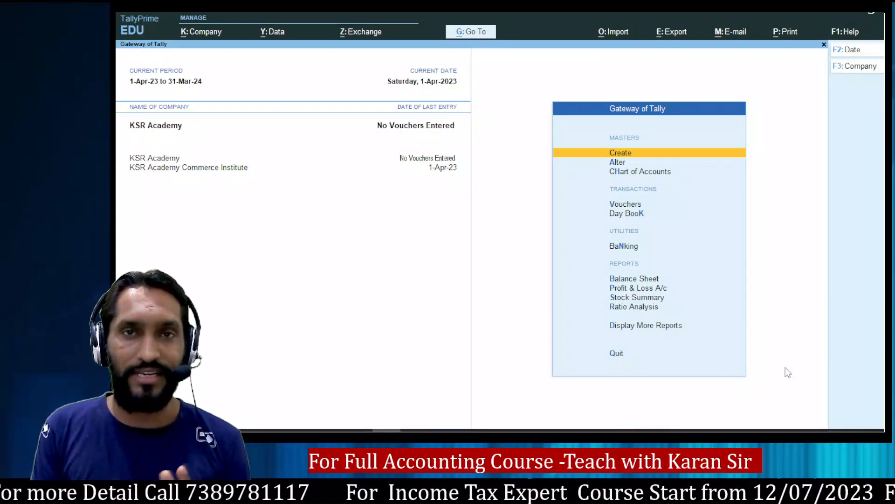
Open Brokerage Paid in Ledger Alteration and re-save it unchanged.
key(Down)
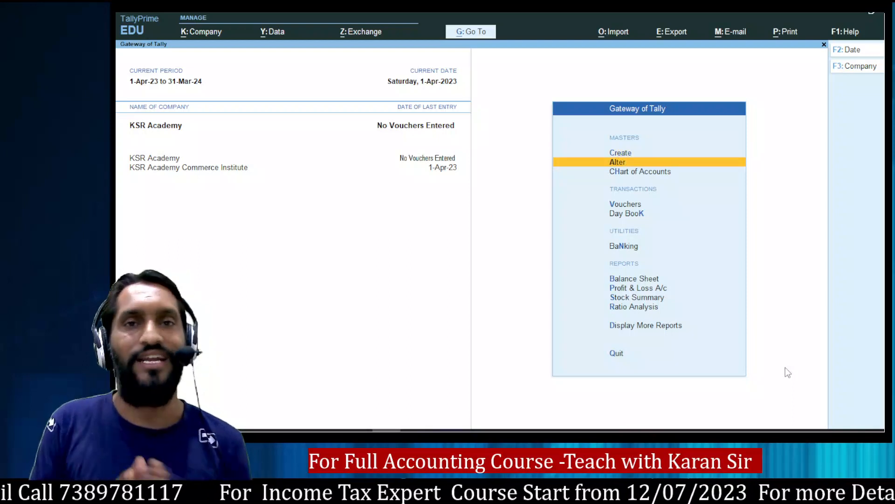
key(Return)
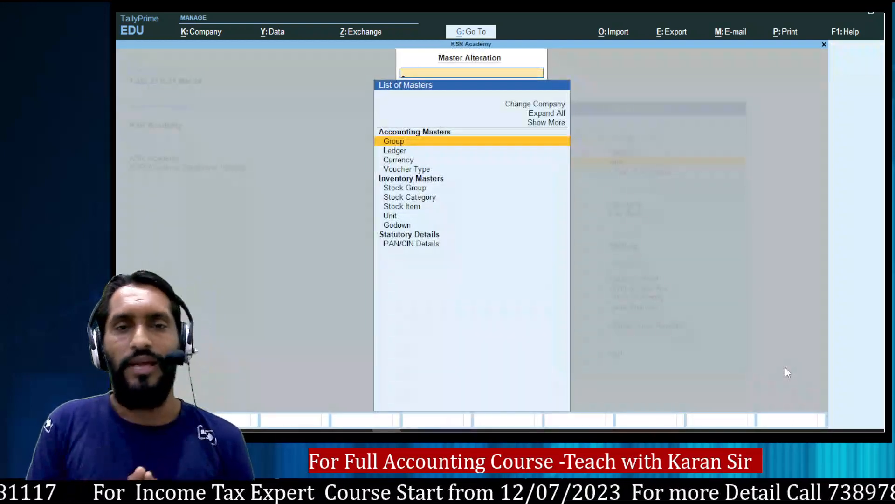
key(Down)
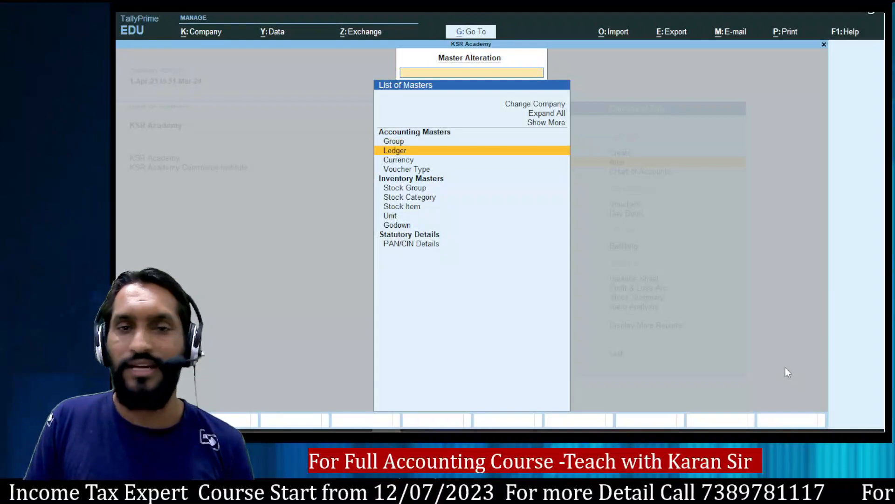
key(Return)
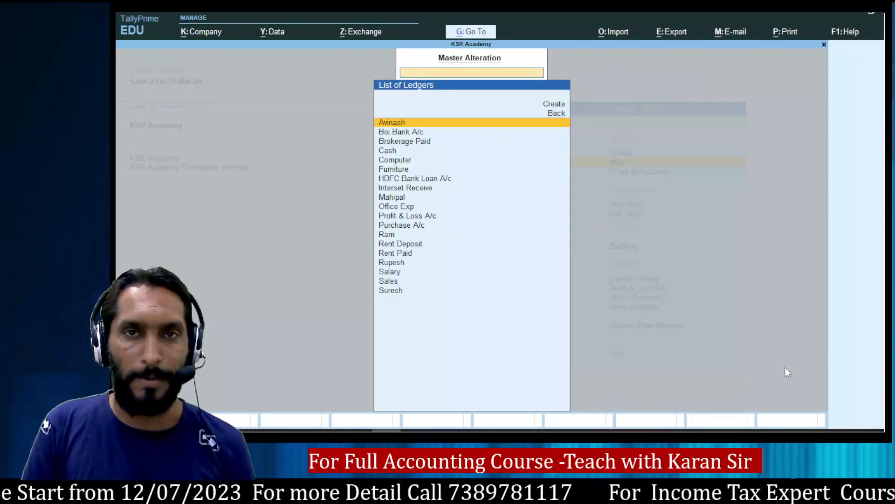
key(Down)
key(Down)
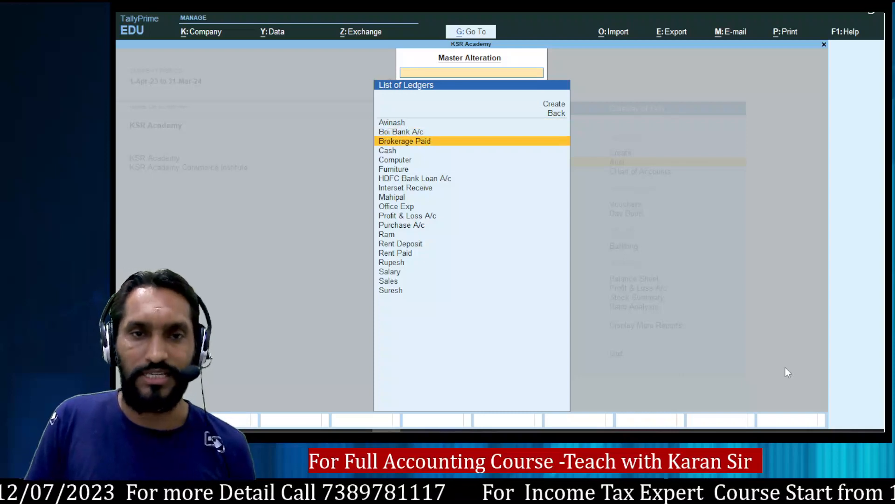
key(Return)
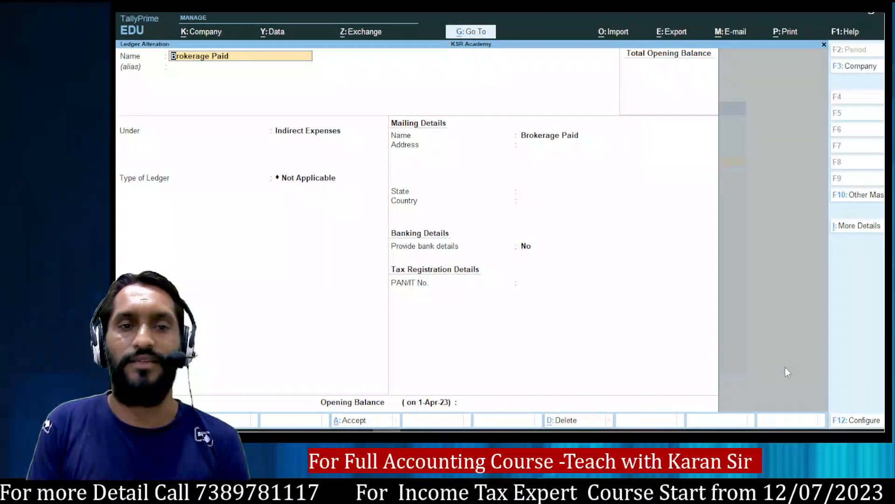
key(Return)
key(Return)
key(Return)
key(Return)
key(Return)
key(Return)
key(Return)
key(Return)
key(Return)
key(Return)
key(Return)
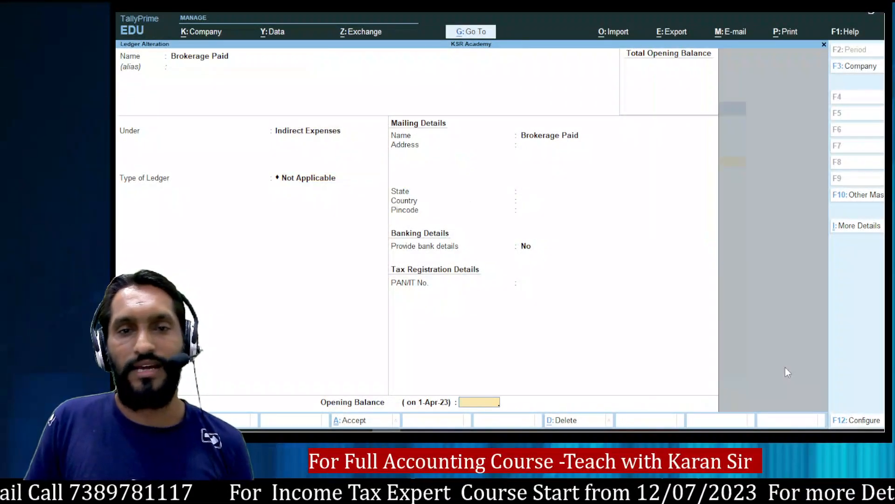
key(Return)
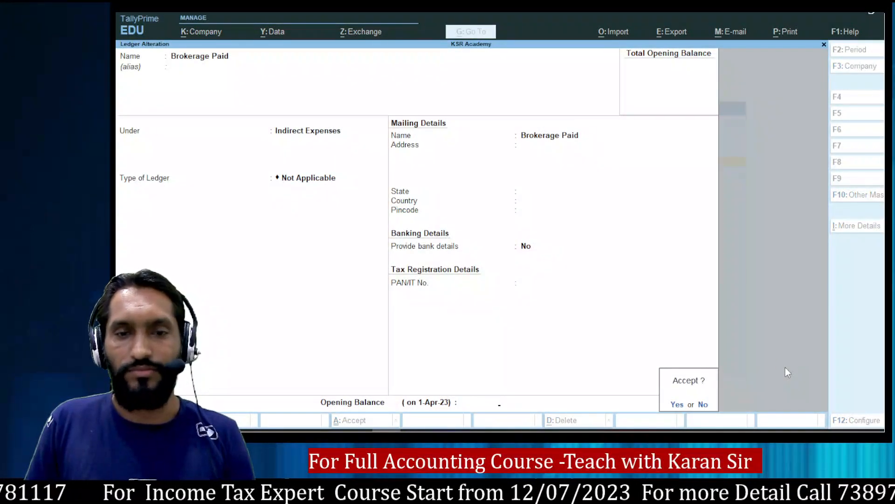
key(Return)
Fill in a placeholder mailing address for the Mahipal ledger, save it, and return to Gateway.
key(Down)
key(Down)
key(Down)
key(Down)
key(Down)
key(Down)
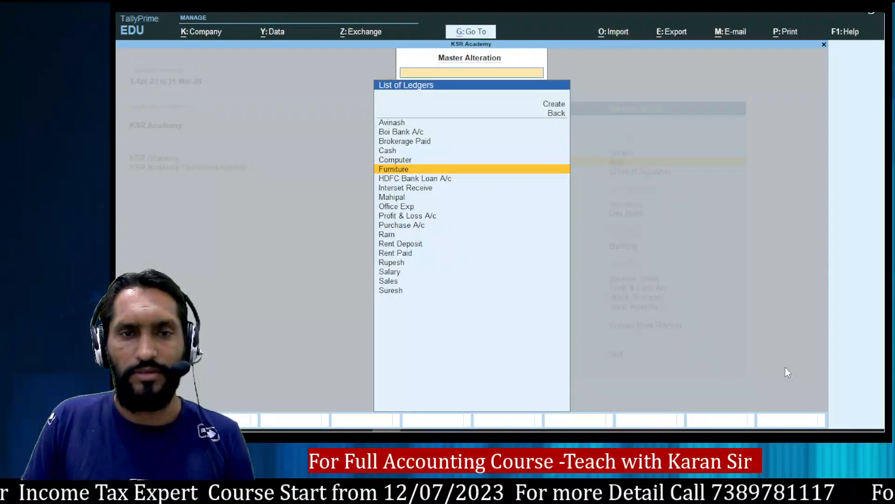
key(Return)
key(Return)
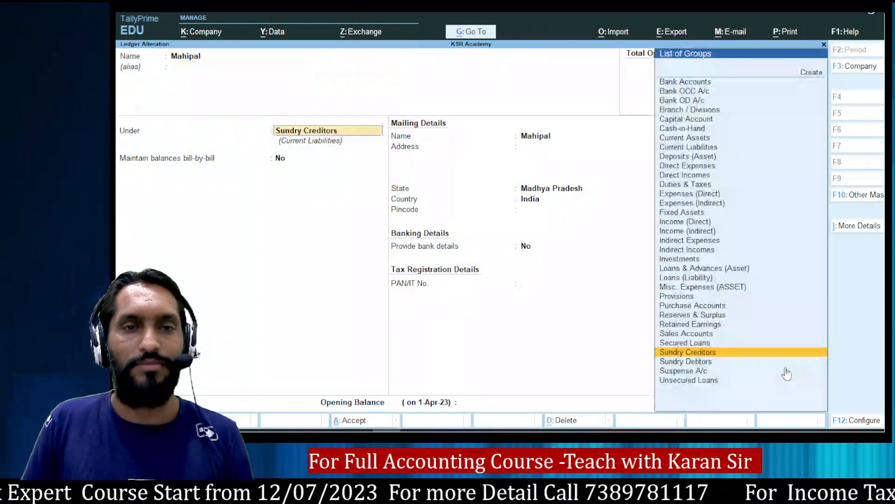
key(Return)
key(Return)
key(Return)
text(Sdjkhjsdlki)
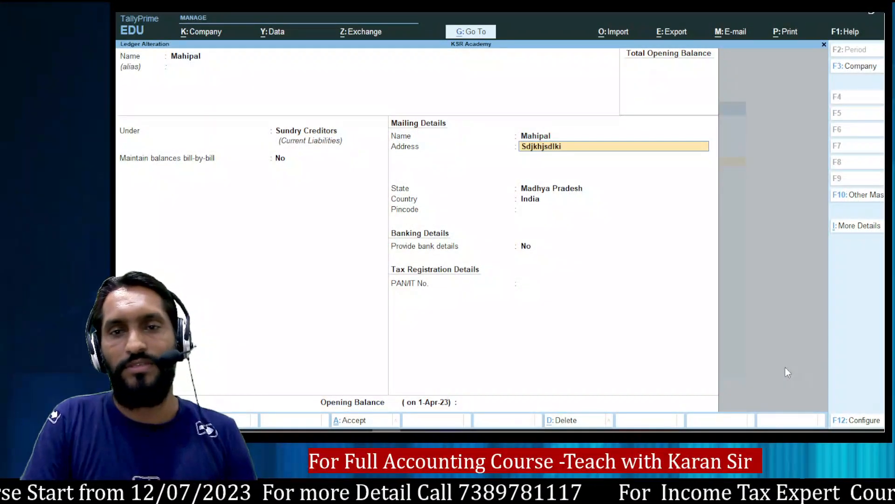
key(Return)
key(ctrl+a)
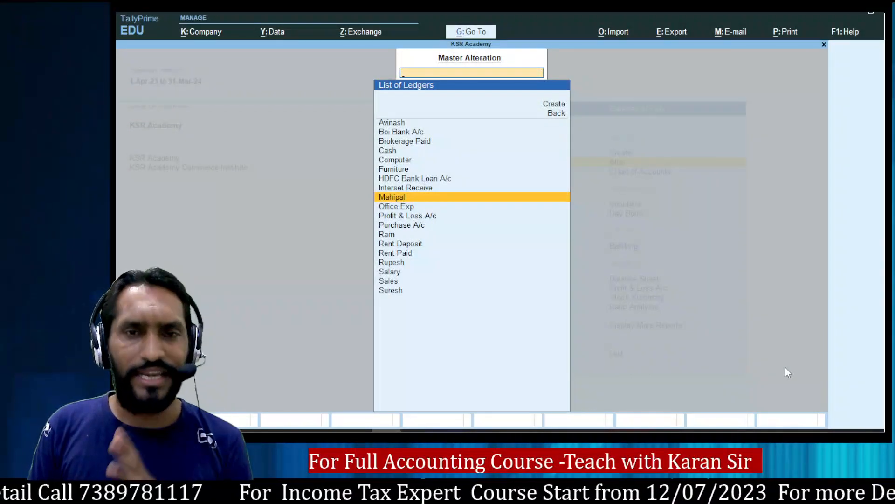
key(Escape)
key(Escape)
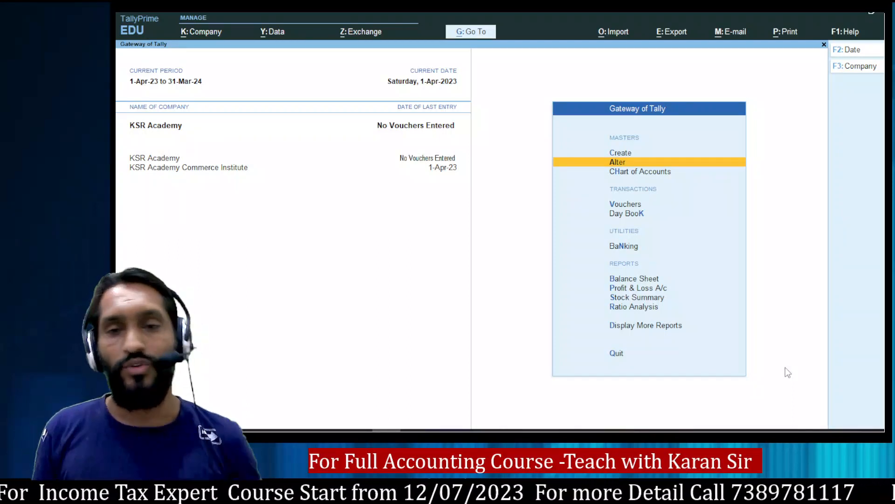
Open the Ram ledger for alteration from the Alter ledger list.
key(Return)
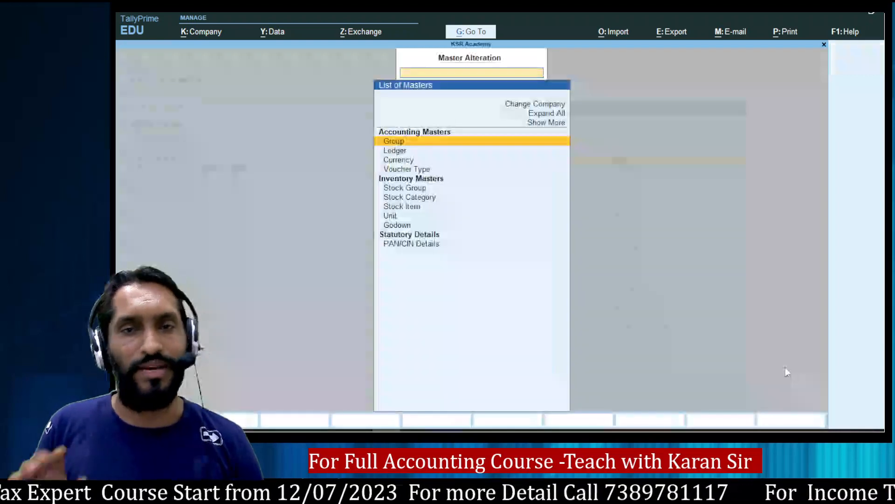
key(Down)
key(Return)
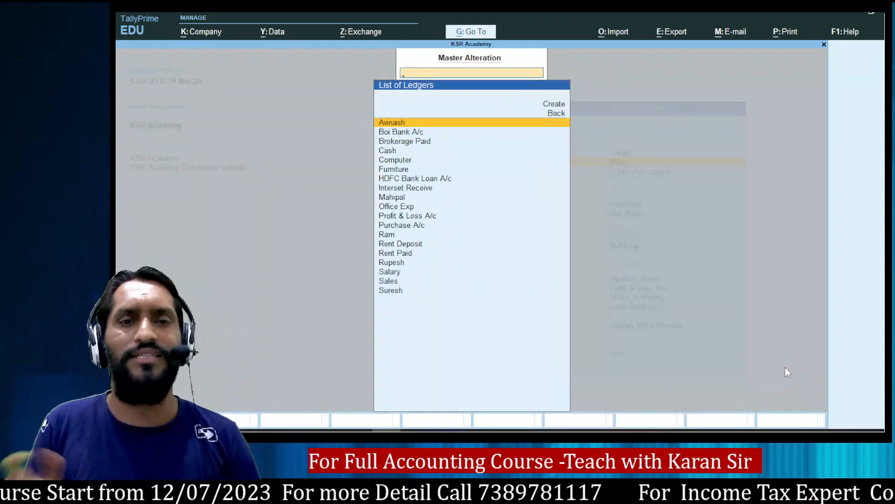
key(Down)
key(Down)
key(Down)
key(Down)
key(Down)
key(Down)
key(Down)
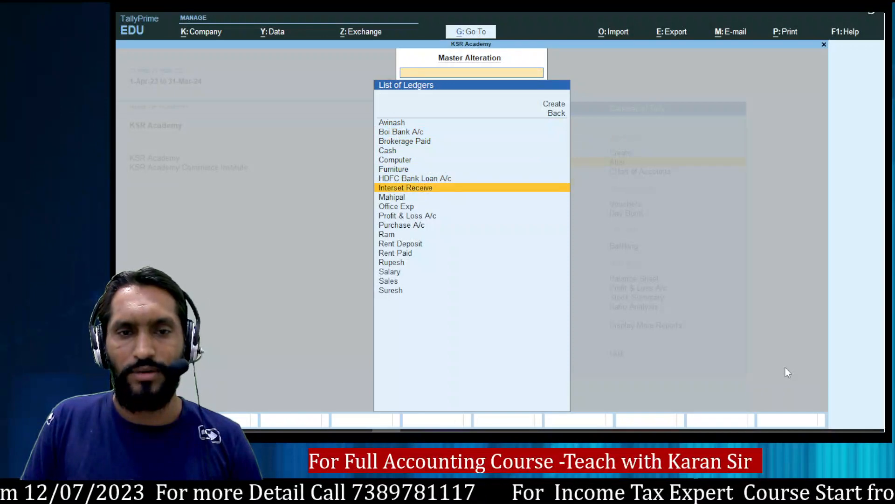
key(Down)
key(Down)
key(Down)
key(Down)
key(Down)
key(Down)
key(Down)
key(Up)
key(Up)
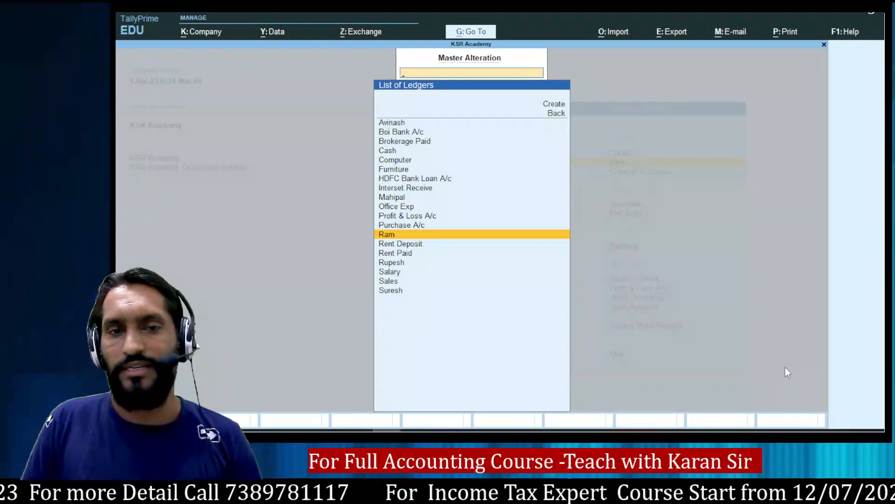
key(Return)
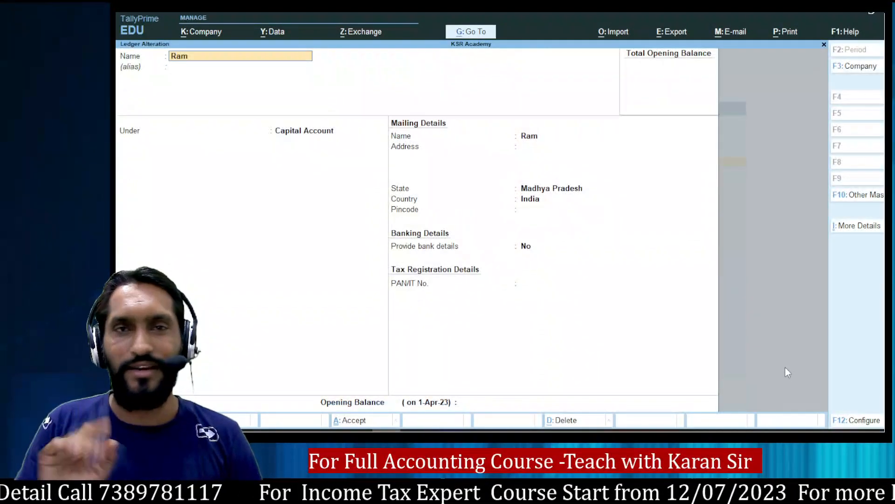
Delete the Ram ledger with Alt+D, confirming Yes, and return to Gateway of Tally.
key(alt)
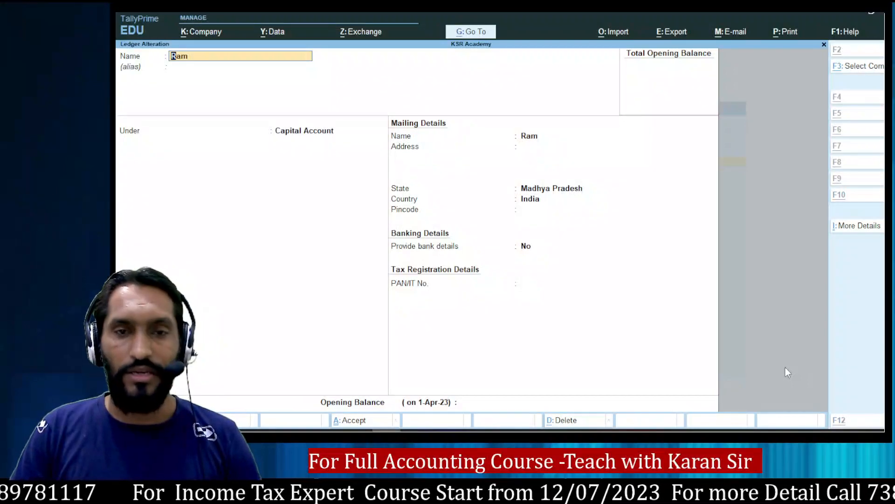
key(alt+d)
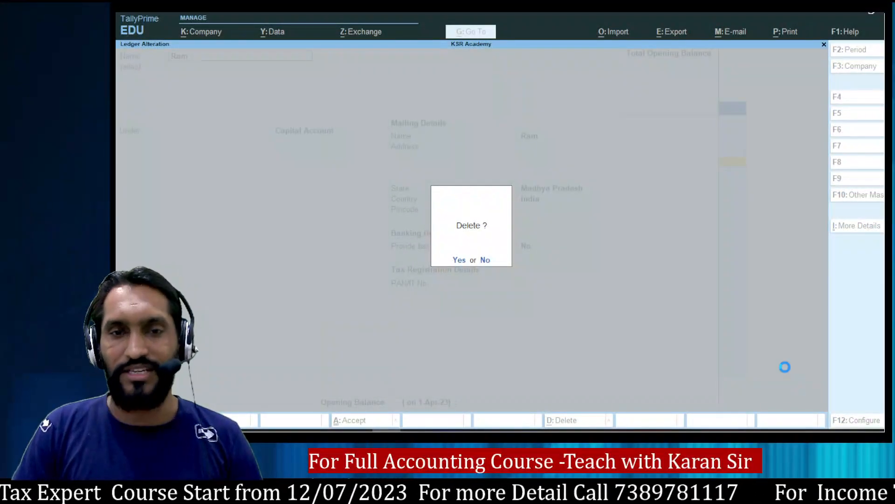
key(y)
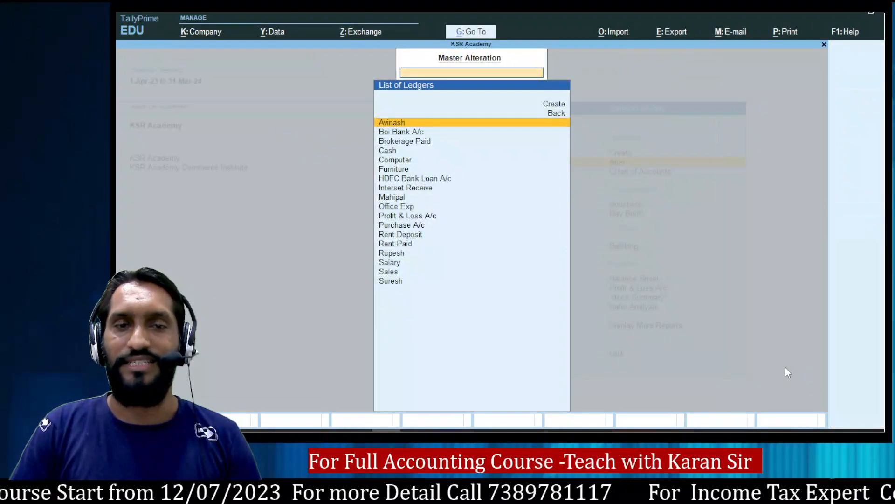
text(Ra)
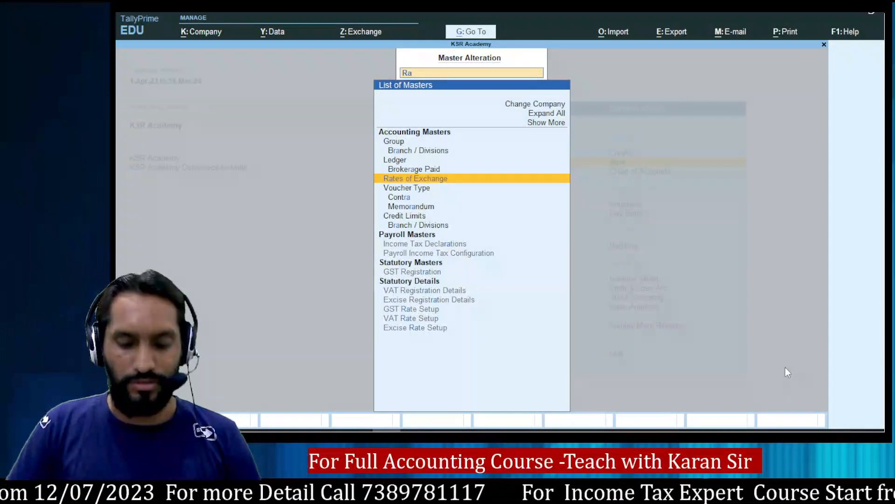
text(m)
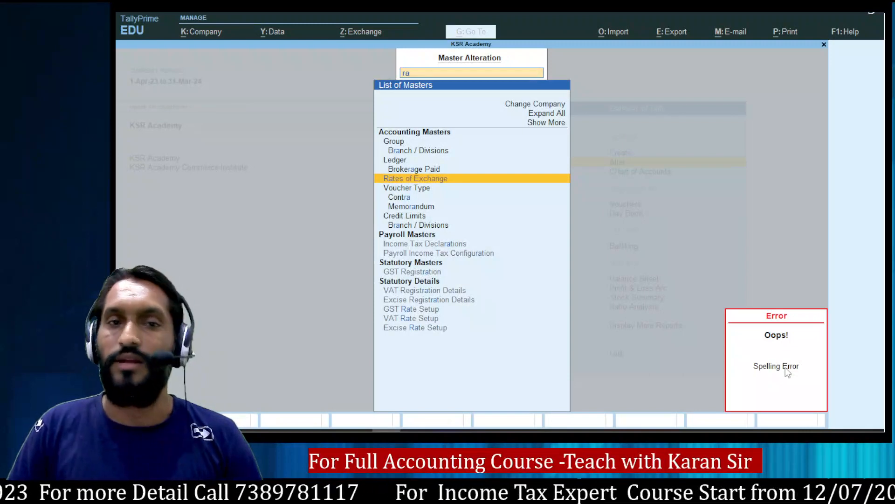
key(BackSpace)
key(BackSpace)
key(Escape)
Create a new Ram ledger under Capital Account, back out to the gateway, and view the OneNote notes.
key(Up)
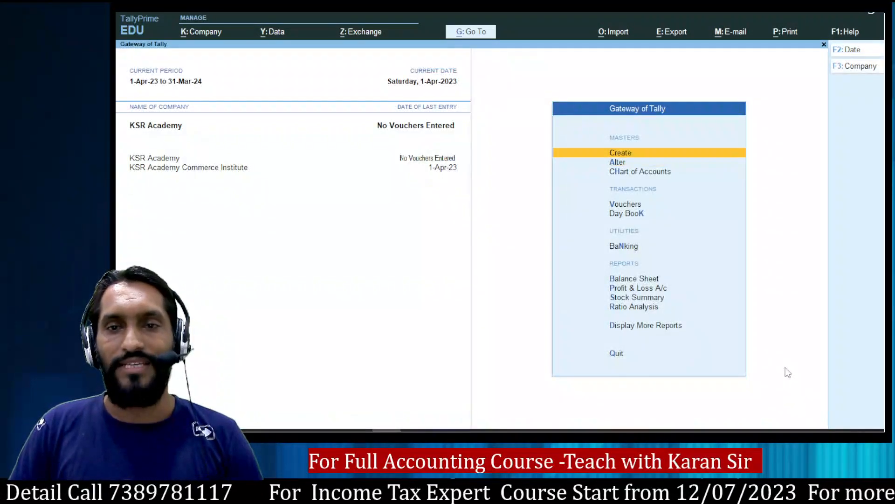
key(Return)
key(Down)
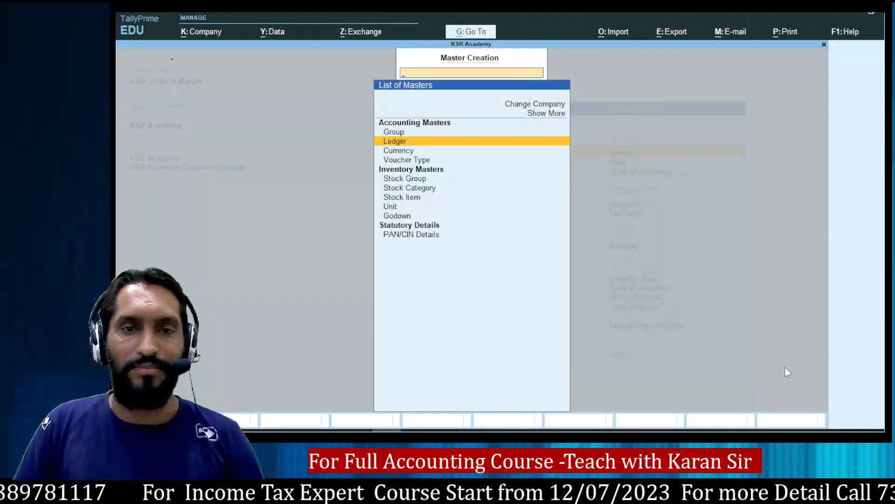
key(Return)
text(Ram)
key(Return)
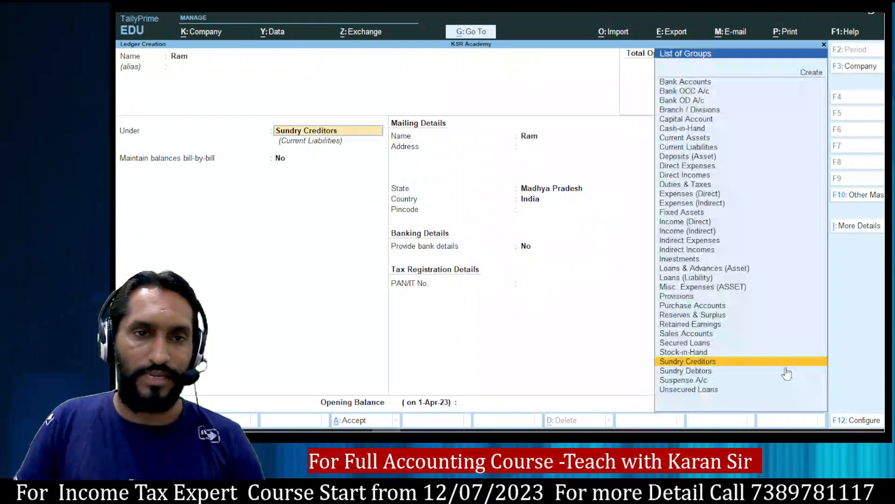
text(Cap)
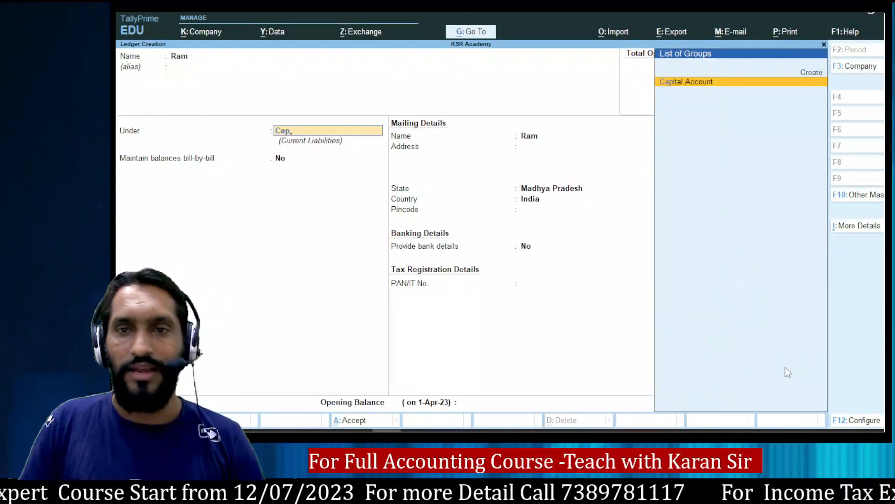
key(Return)
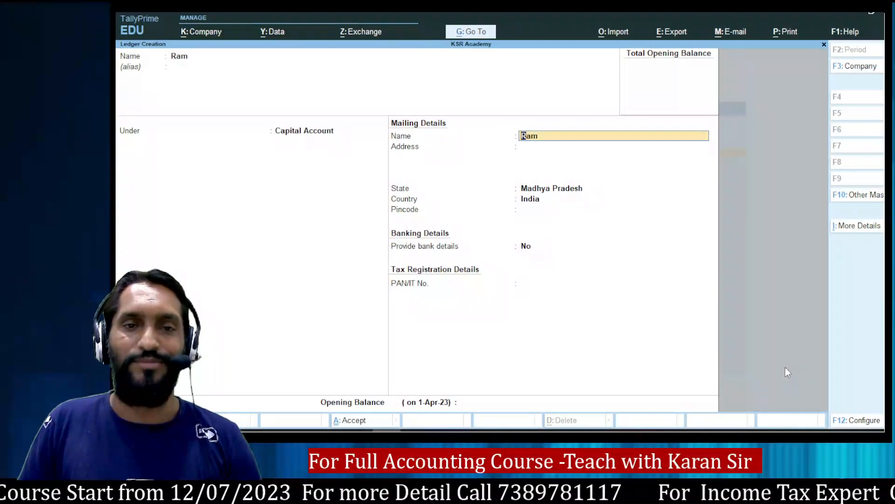
key(ctrl+a)
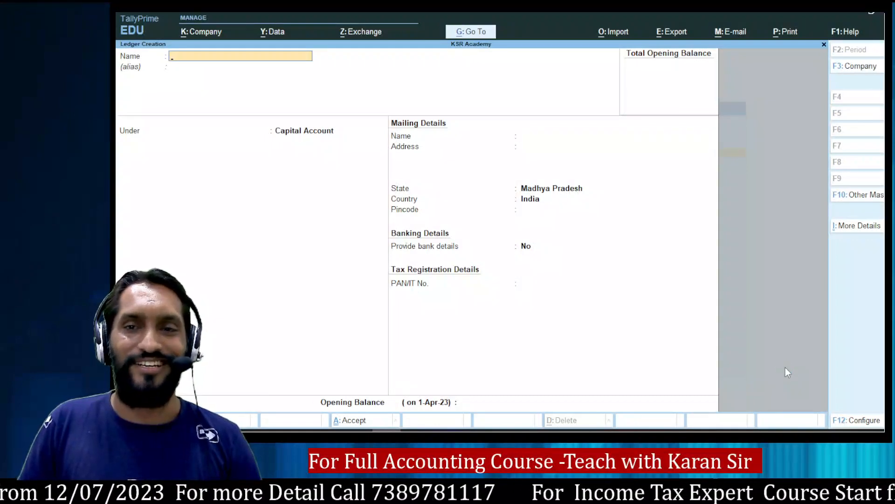
key(Escape)
key(Escape)
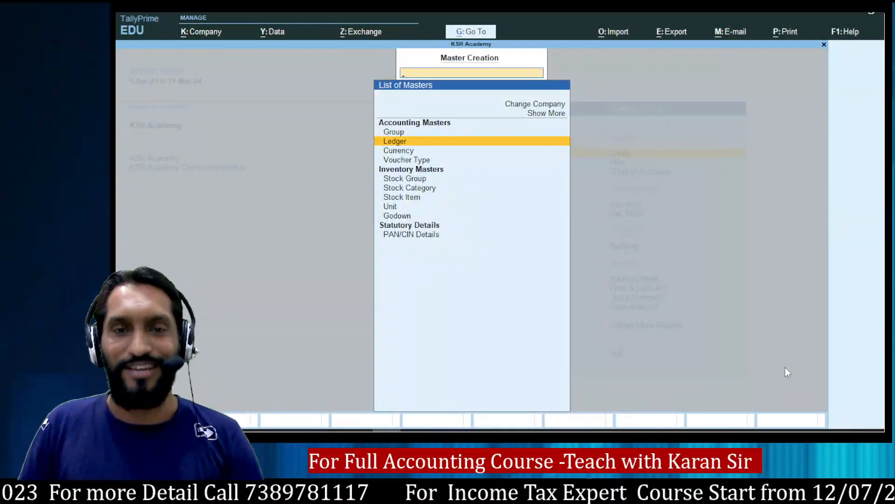
key(Escape)
key(Escape)
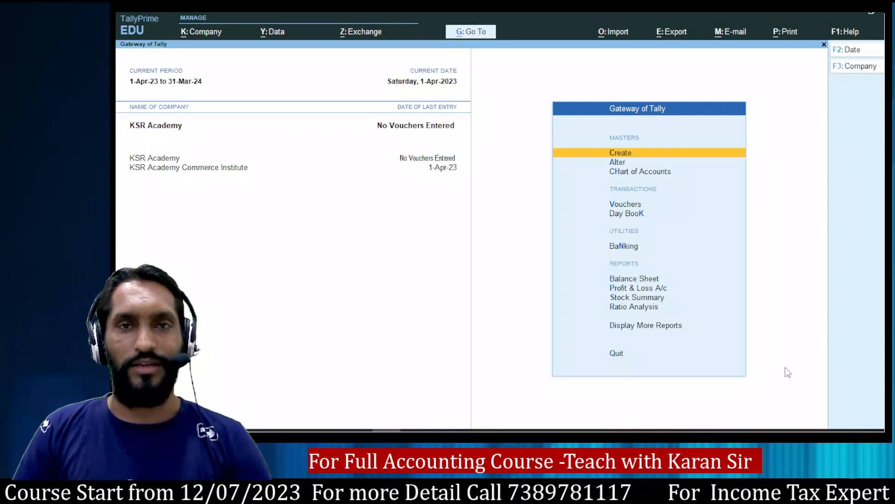
key(alt+Tab)
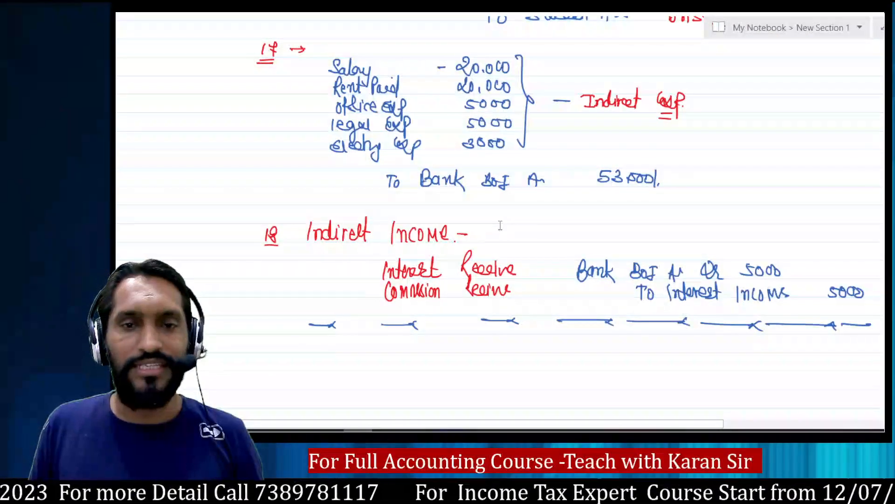
Scroll the OneNote journal entries to the Ram capital entry, then return to TallyPrime.
scroll(501, 225, up, 10)
scroll(501, 226, down, 10)
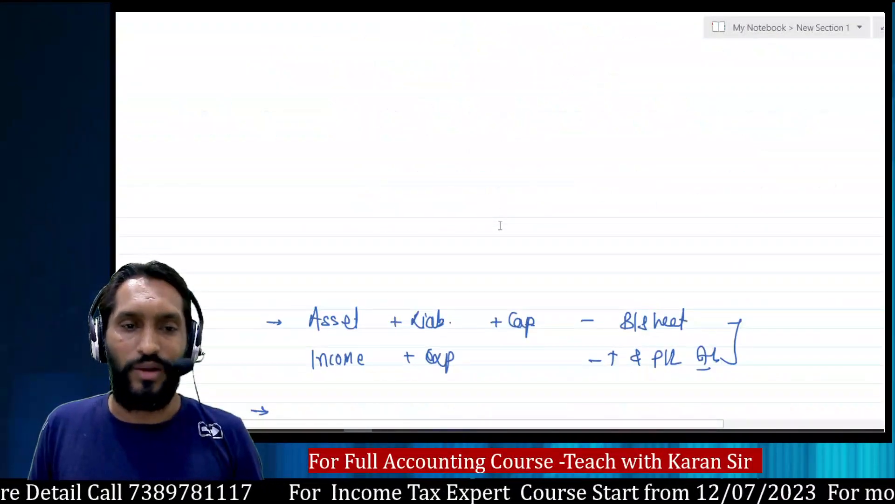
scroll(500, 226, down, 10)
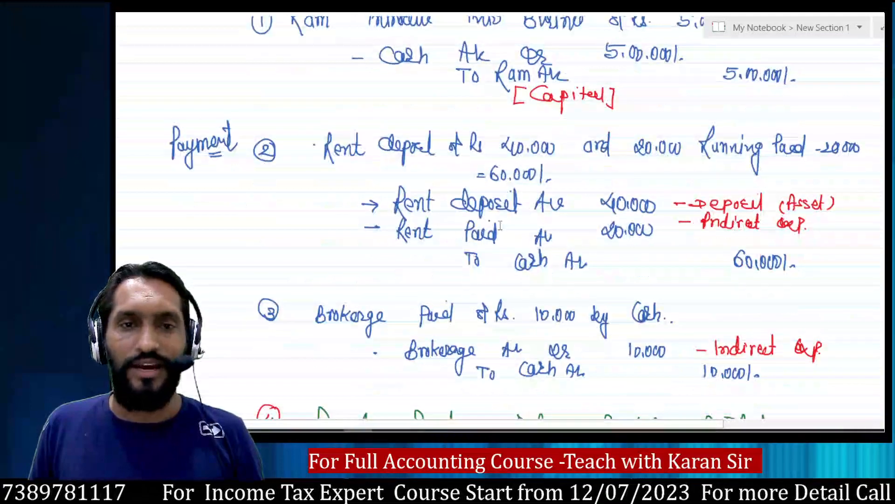
scroll(500, 226, up, 4)
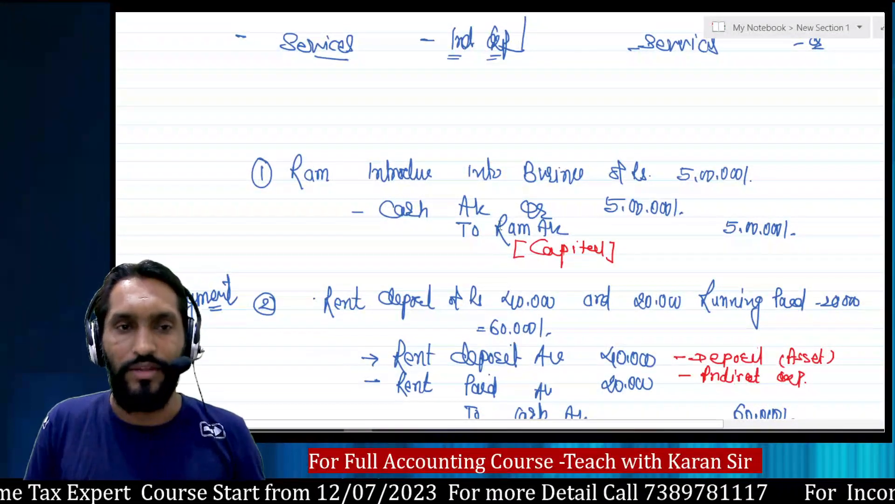
key(alt+Tab)
Open voucher entry as a Contra voucher, then view the notes for entries 1 and 2.
key(Down)
key(Down)
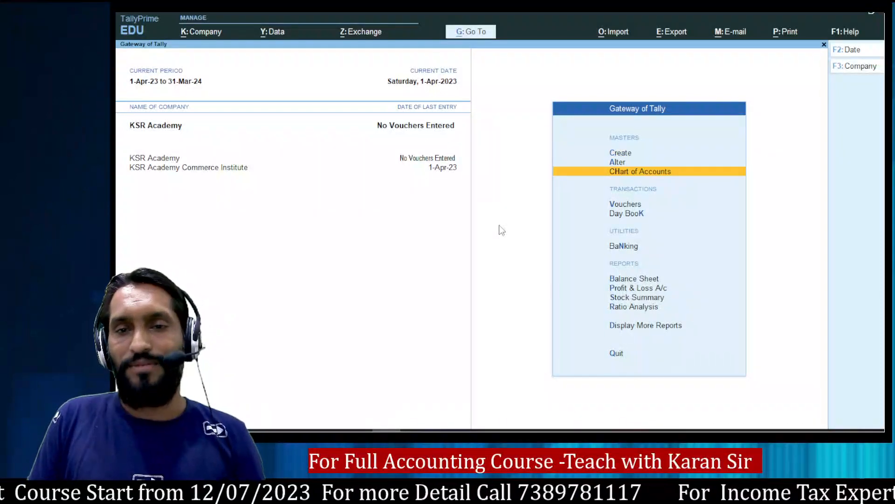
key(Down)
key(Down)
key(Up)
key(Return)
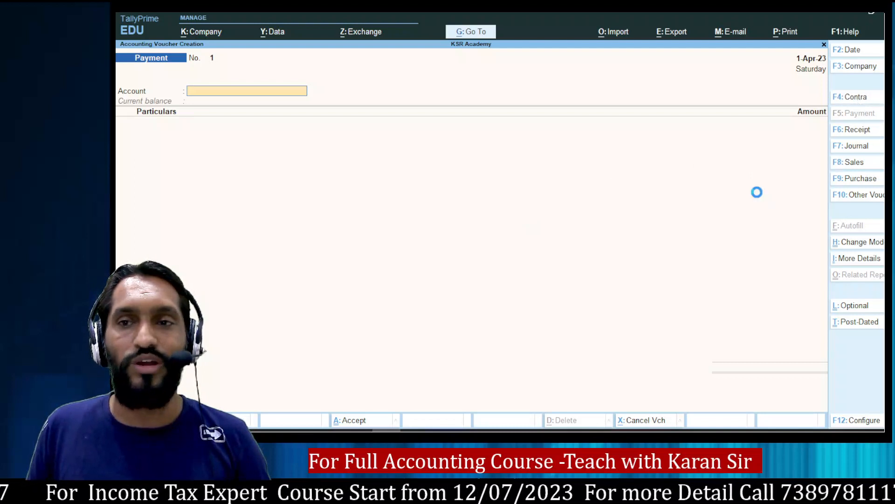
key(F4)
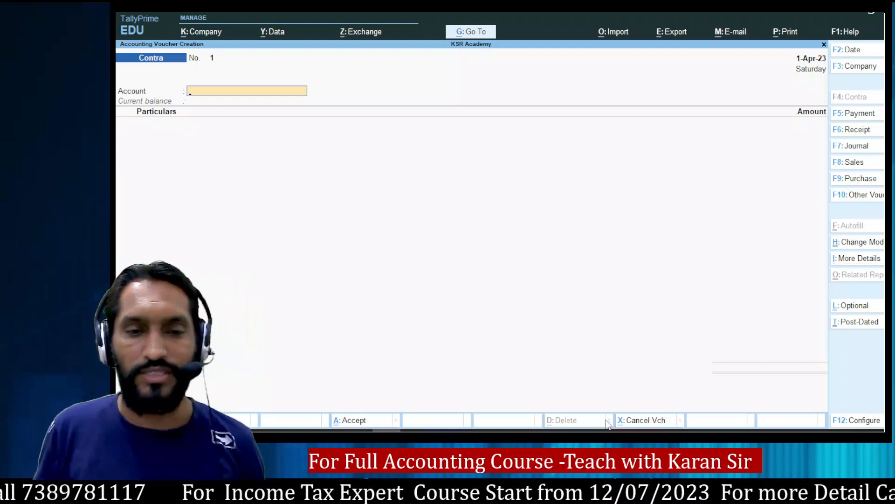
key(alt+Tab)
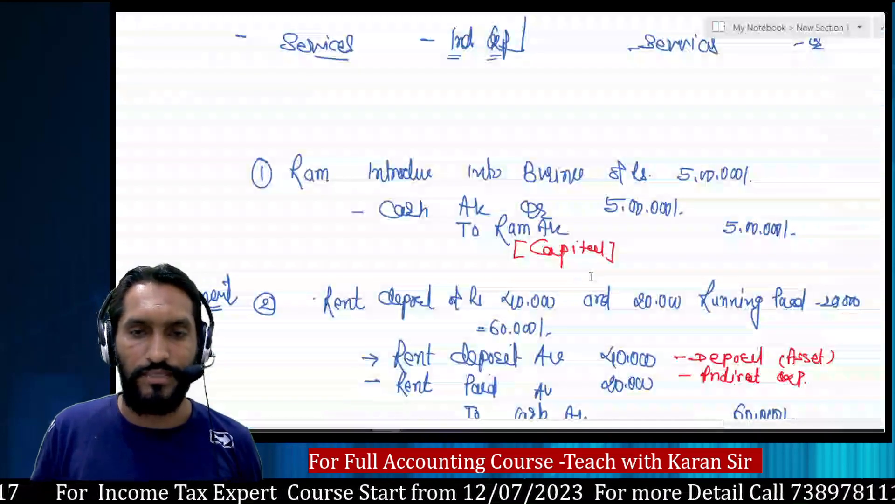
On blank ruled lines, handwrite the heading 'Contra' and draw an arrow beside it.
scroll(583, 282, down, 10)
scroll(584, 282, down, 5)
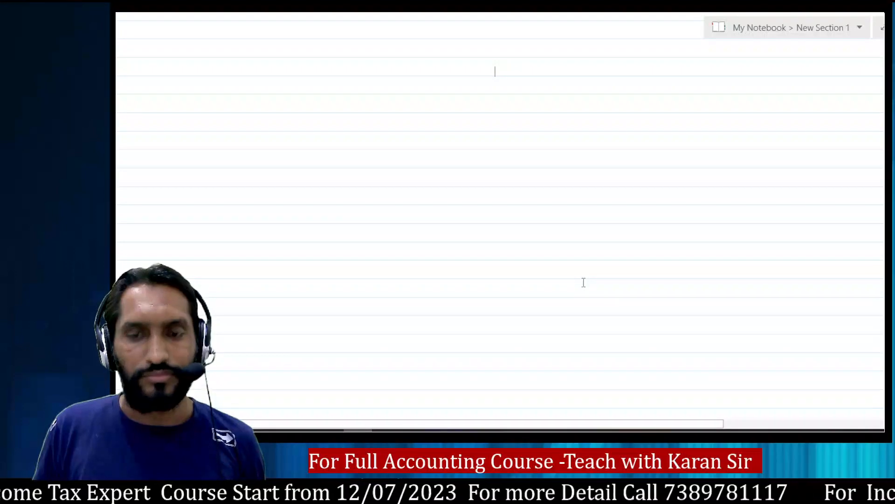
scroll(584, 282, up, 5)
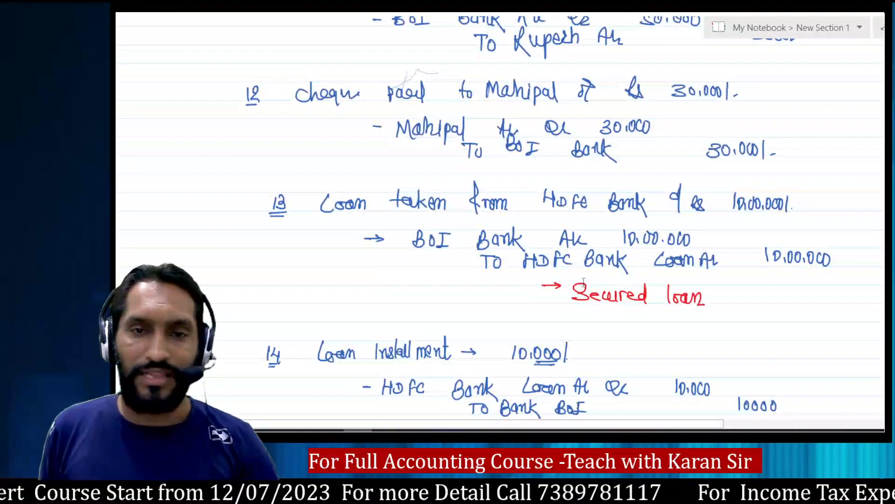
scroll(584, 282, down, 2)
scroll(584, 283, down, 8)
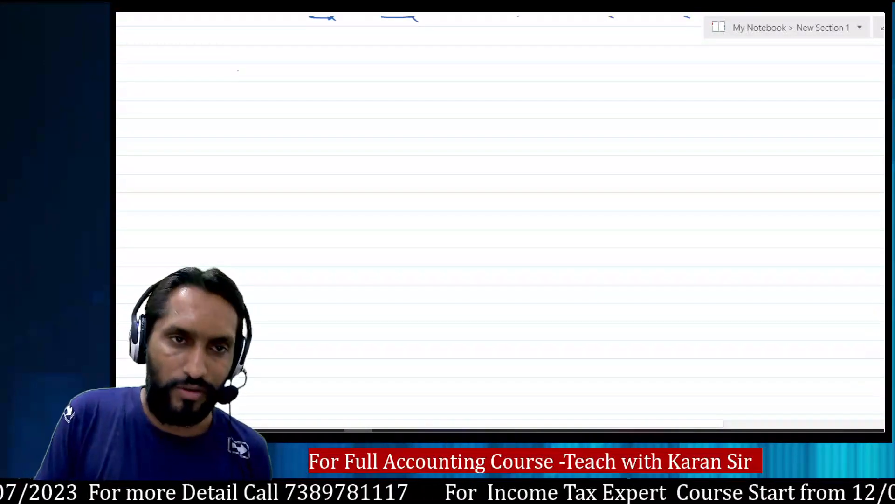
mouse_move(250, 70)
mouse_down()
mouse_move(284, 73)
mouse_move(272, 85)
mouse_up()
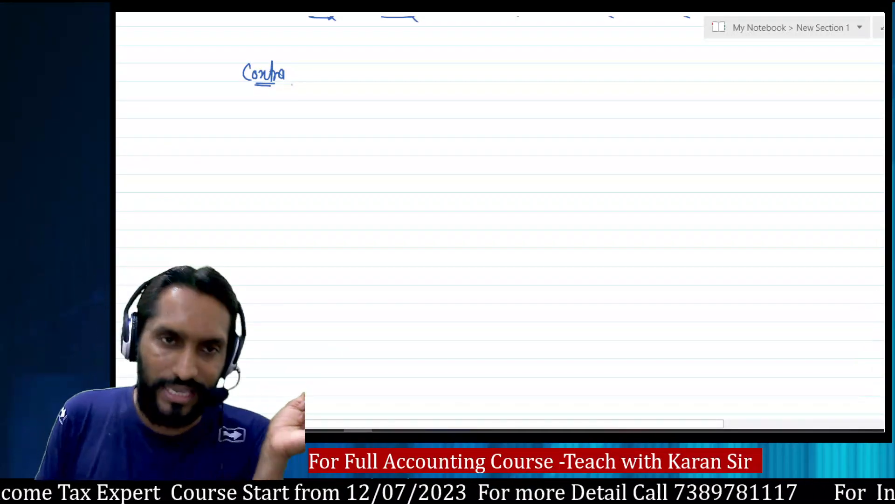
drag(318, 94, 332, 94)
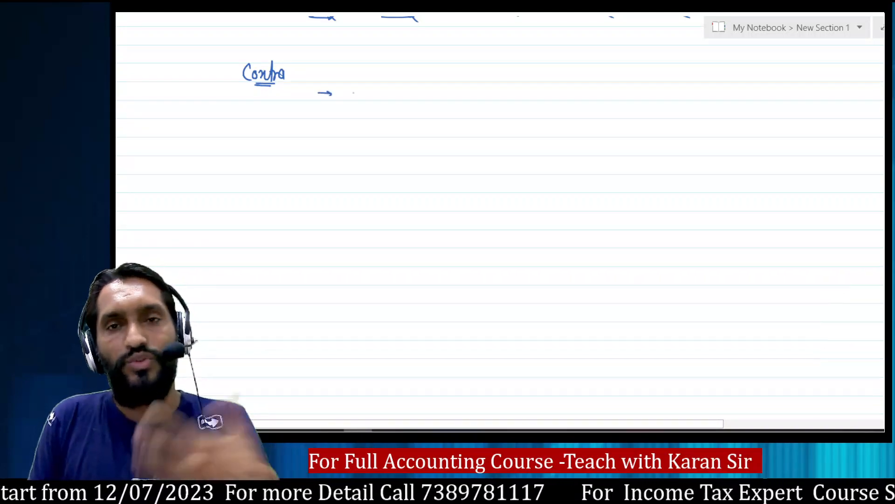
Handwrite 'BoI Bank' after the arrow and 'SBI' to its right.
mouse_move(362, 90)
mouse_down()
mouse_move(366, 101)
mouse_move(380, 94)
mouse_up()
drag(389, 92, 394, 100)
drag(385, 92, 443, 107)
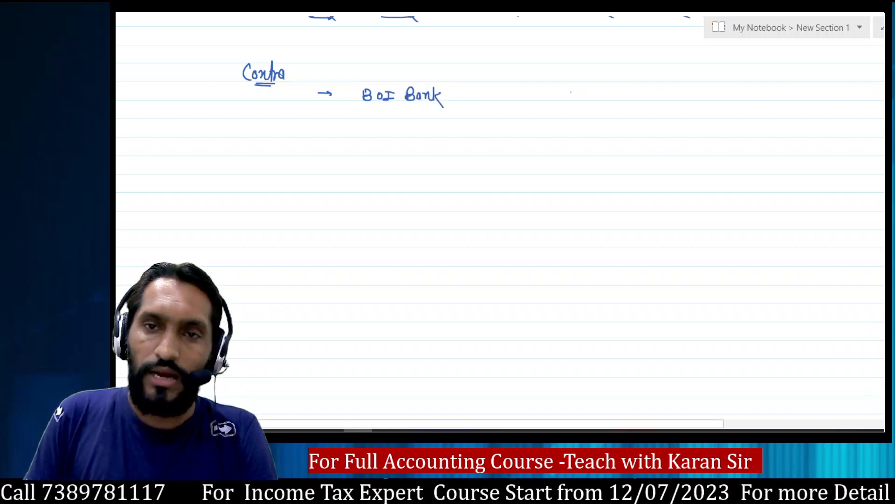
drag(587, 89, 578, 101)
mouse_move(596, 90)
mouse_down()
mouse_move(595, 101)
mouse_move(608, 102)
mouse_up()
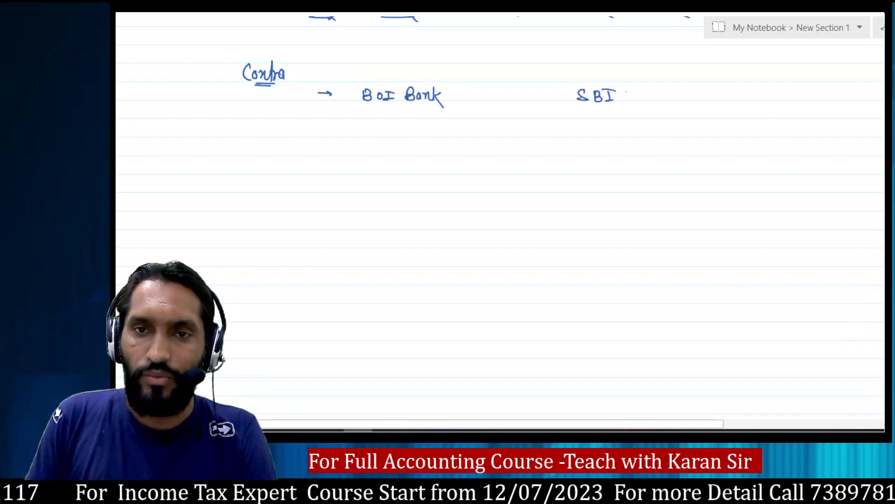
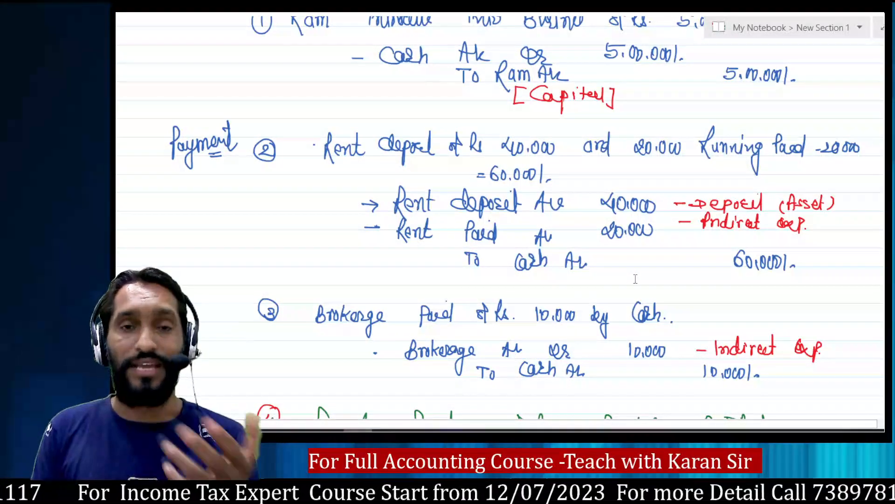
Switch from the OneNote notes to TallyPrime's blank Contra voucher No. 1 dated 1-Apr-23.
key(alt+Tab)
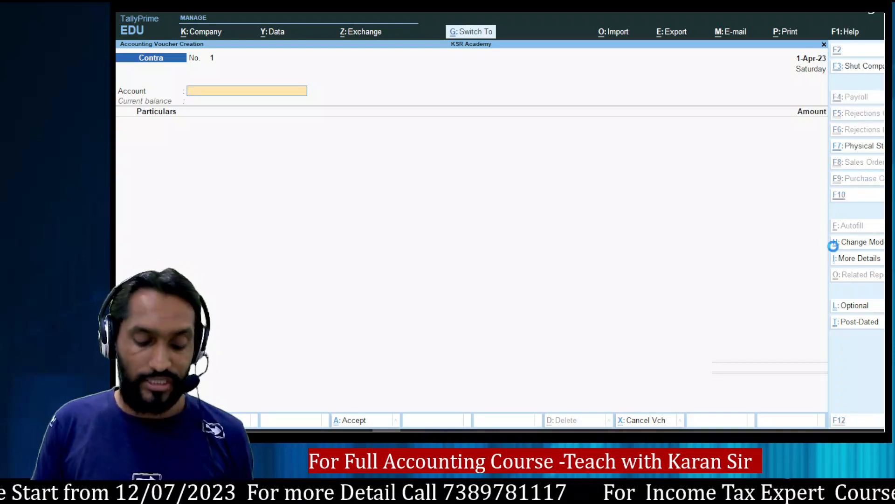
Change the voucher entry mode to Double Entry.
click(834, 243)
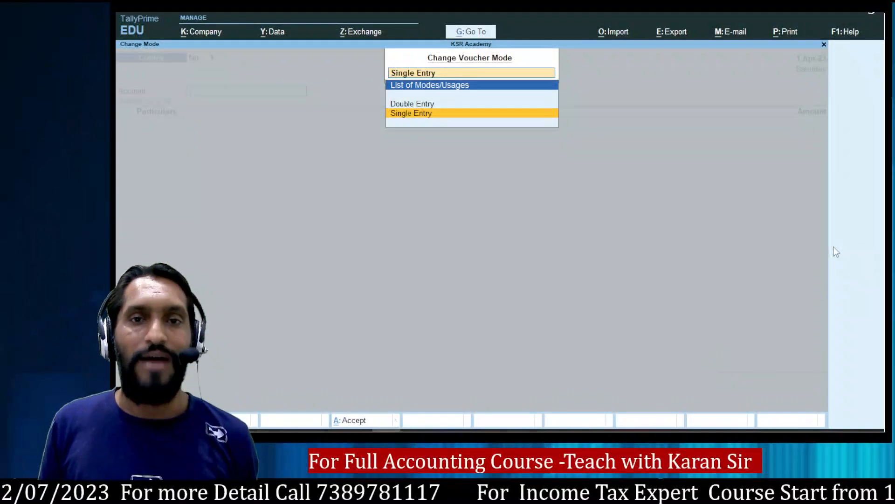
key(Up)
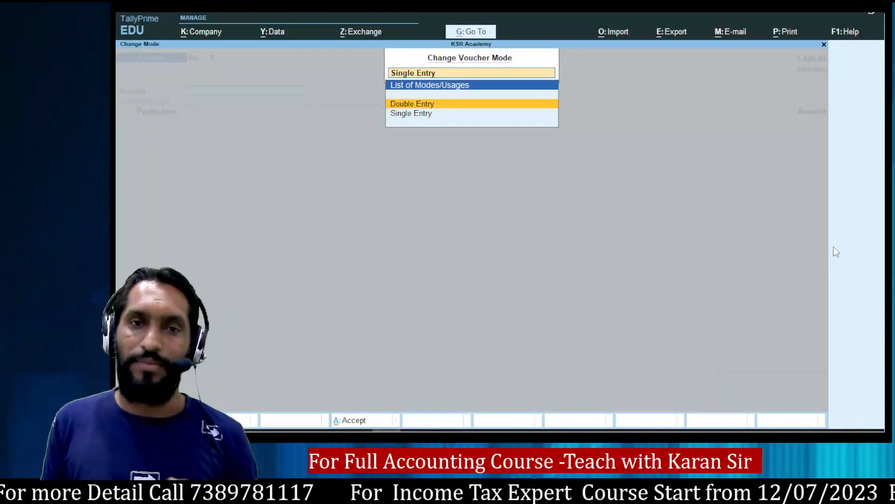
key(Return)
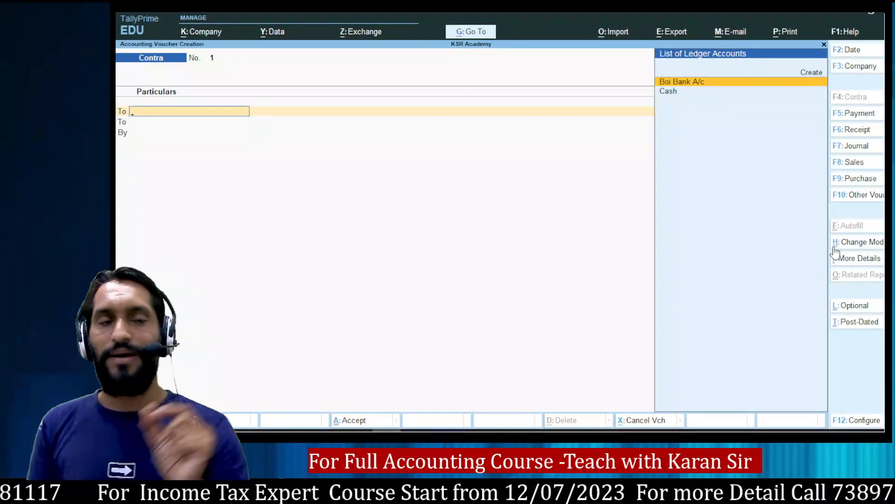
After checking the notes, change the voucher type to Receipt with F6.
key(alt+Tab)
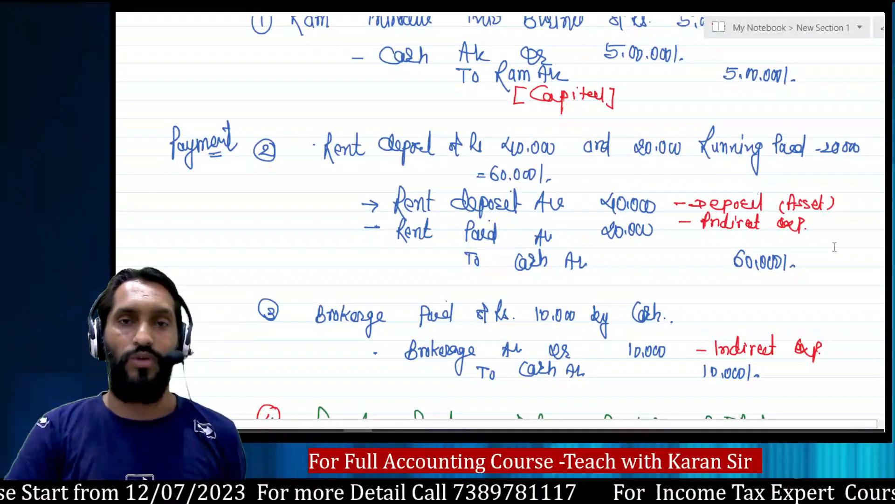
key(alt+Tab)
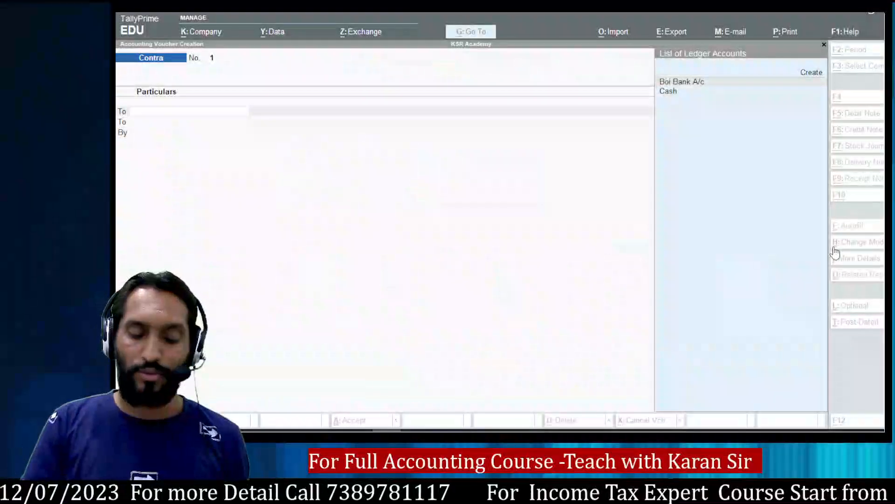
key(F6)
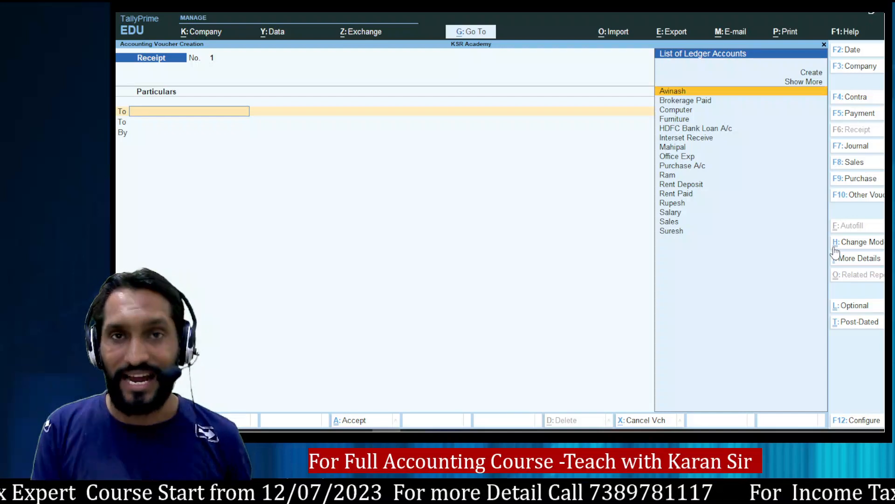
Credit the Ram ledger with 5,00,000 on the first line of Receipt No. 1.
key(alt+Tab)
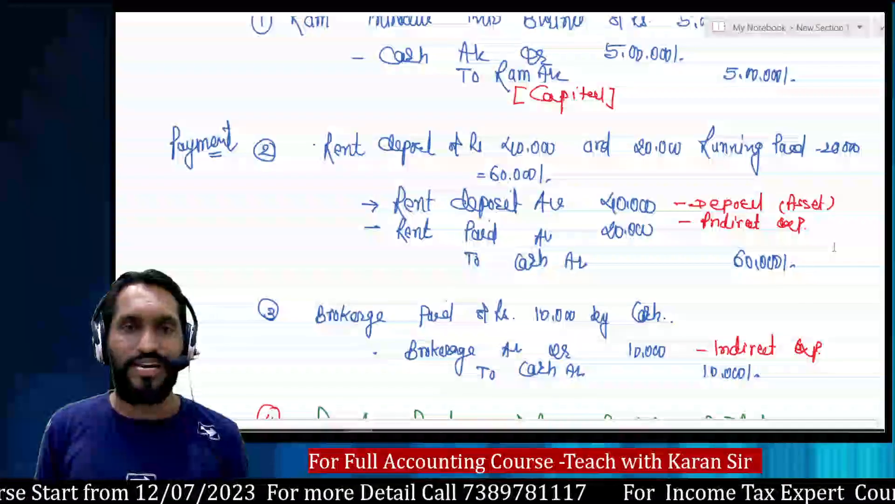
key(alt+Tab)
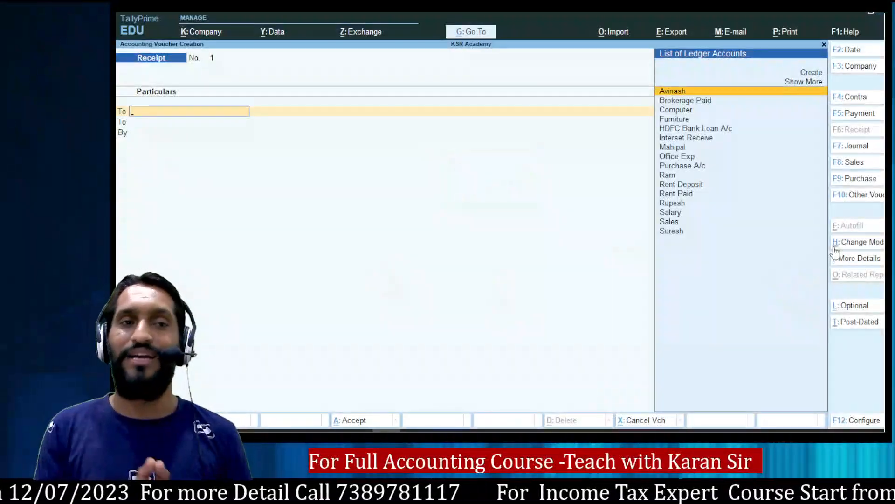
text(Ram)
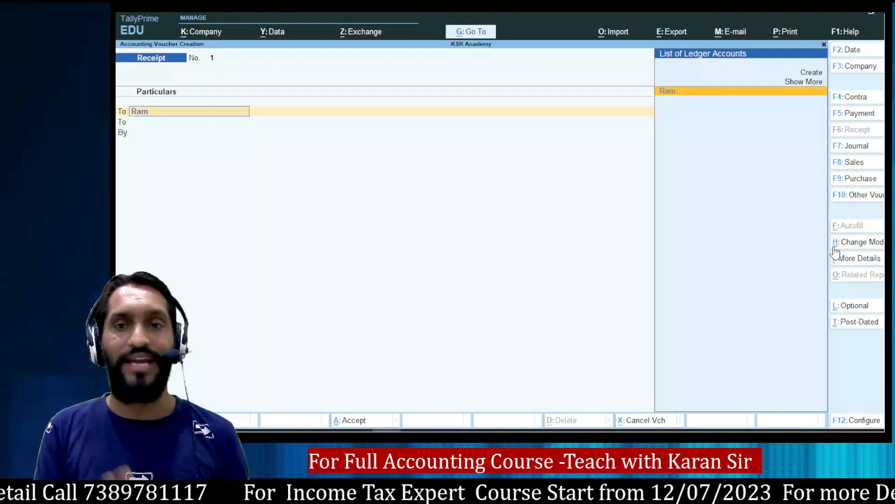
key(Return)
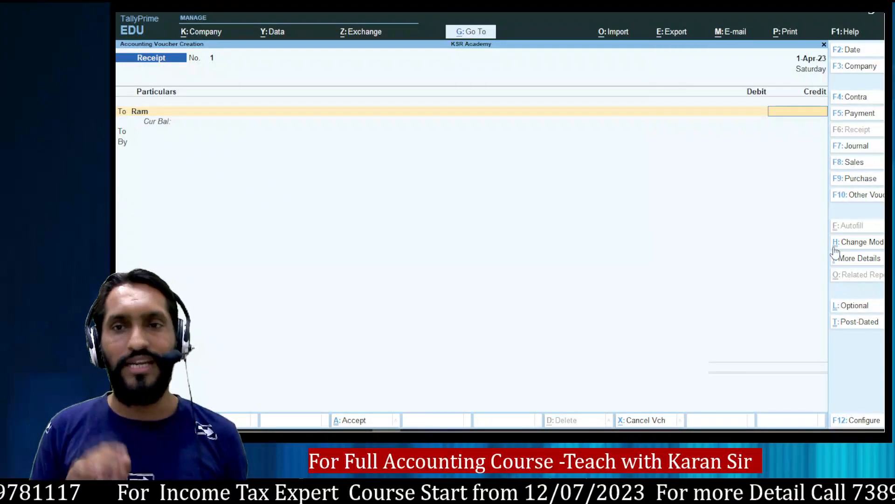
key(alt+Tab)
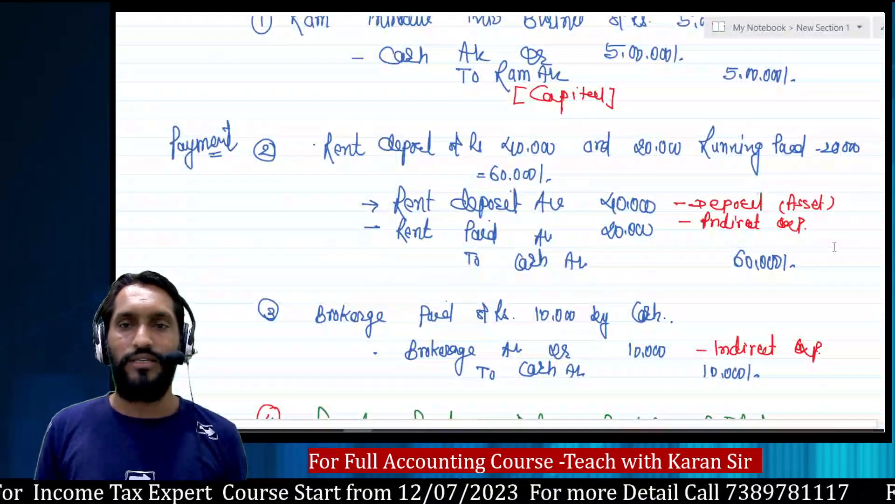
key(alt+Tab)
text(500000)
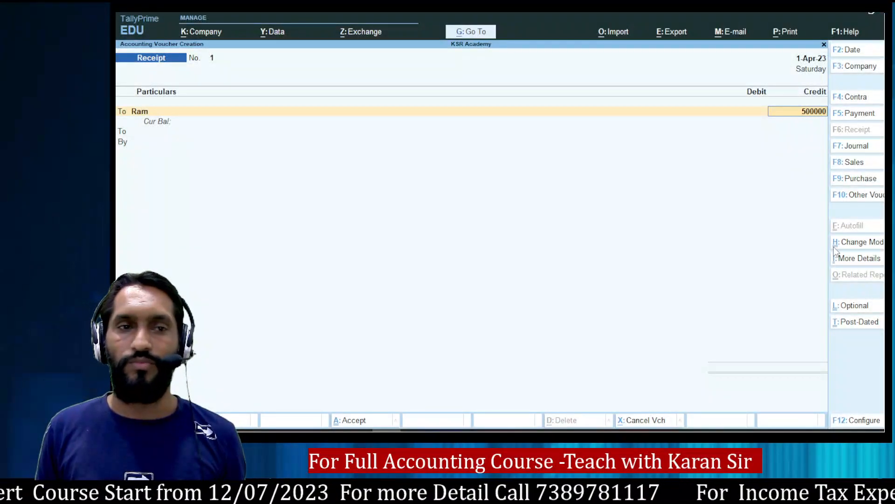
key(Return)
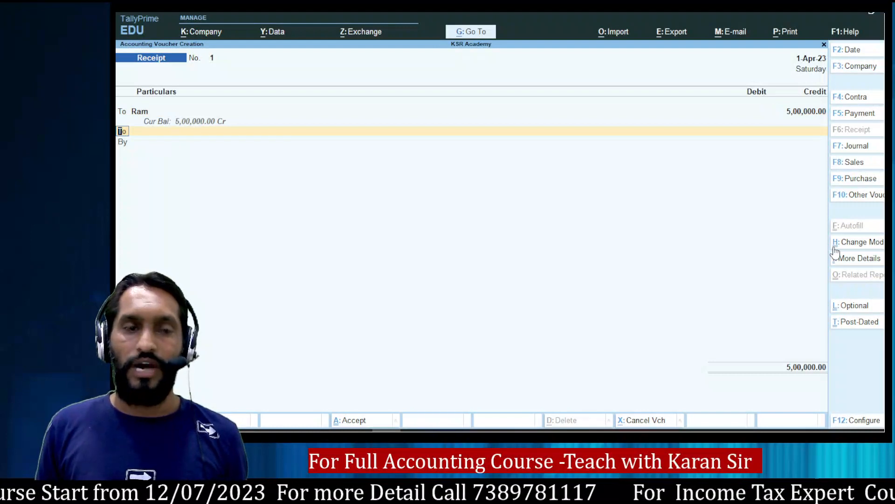
Add a By line debiting Cash 5,00,000, then save the receipt without narration.
text(b)
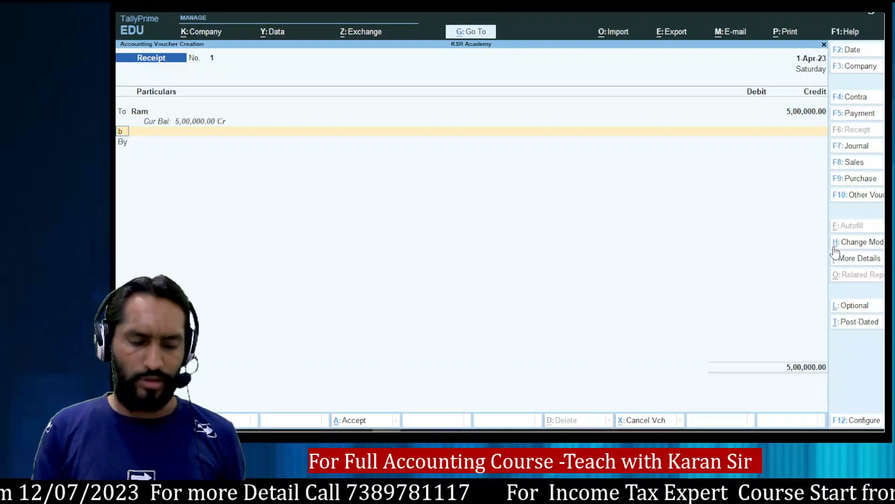
key(Return)
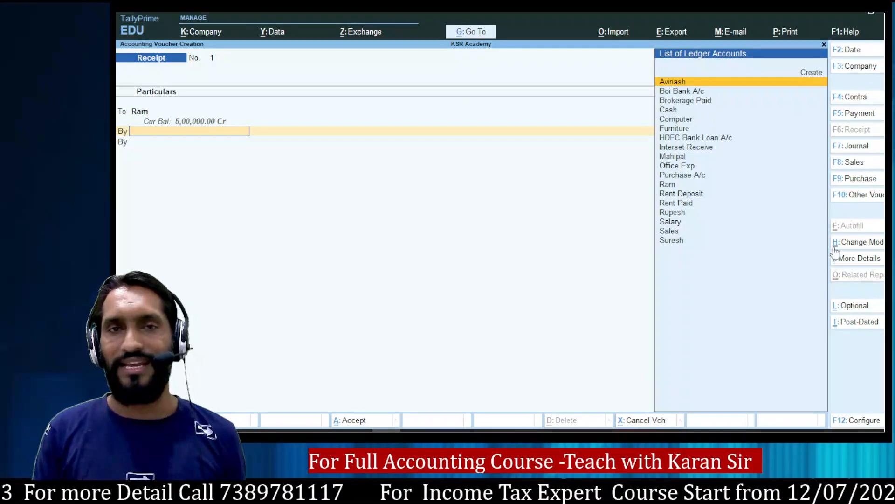
text(Cas)
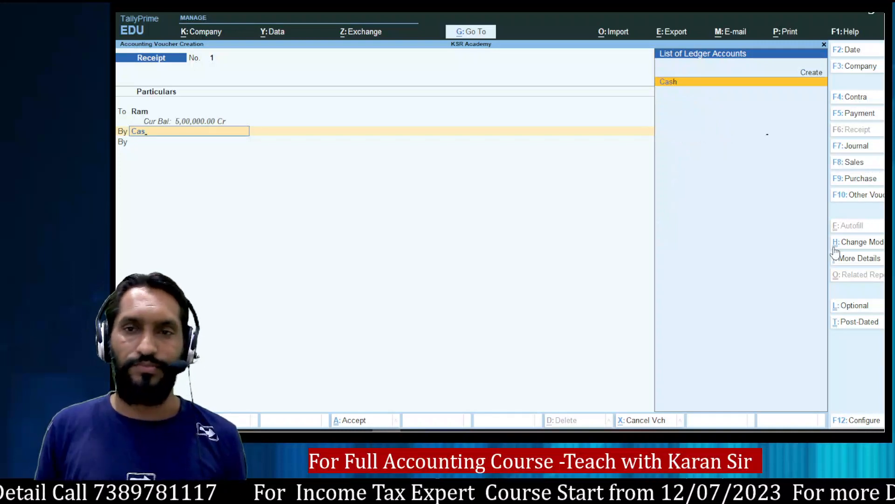
key(Return)
text(5,00,0)
text(00000)
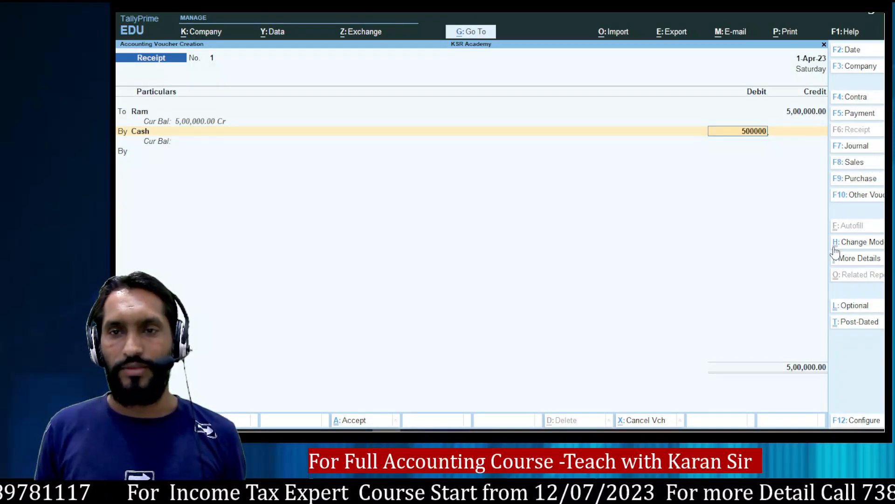
key(Return)
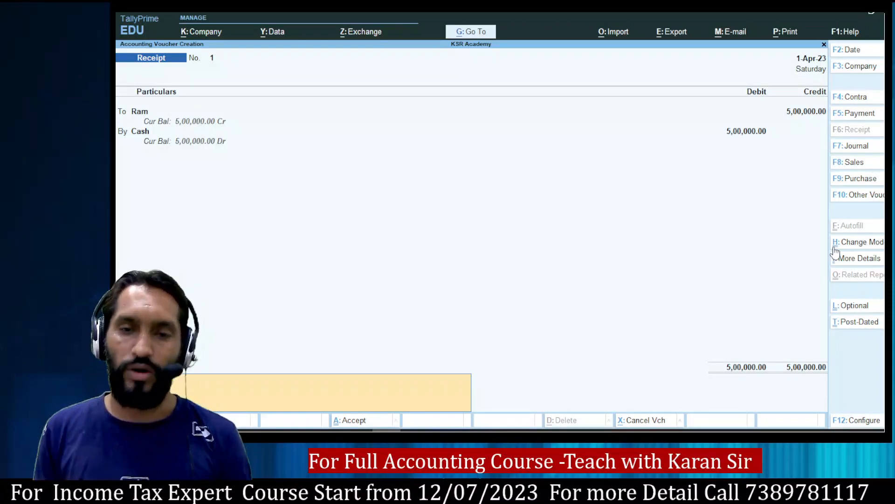
key(Return)
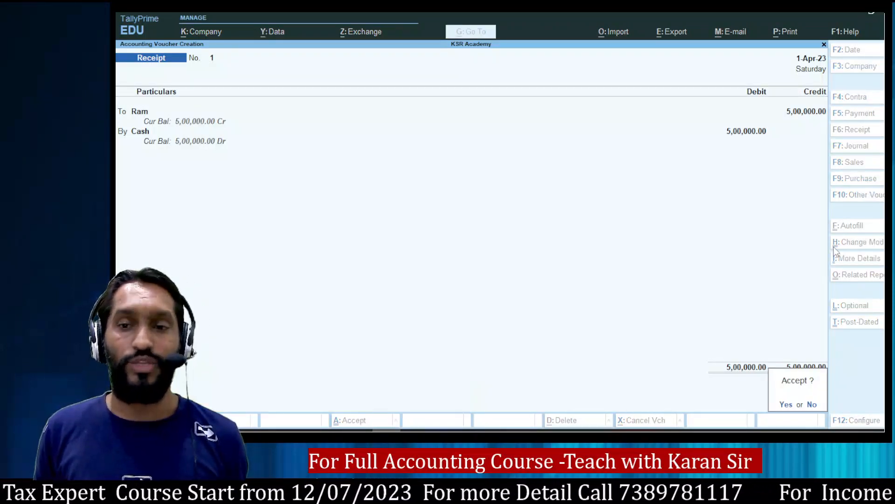
key(Return)
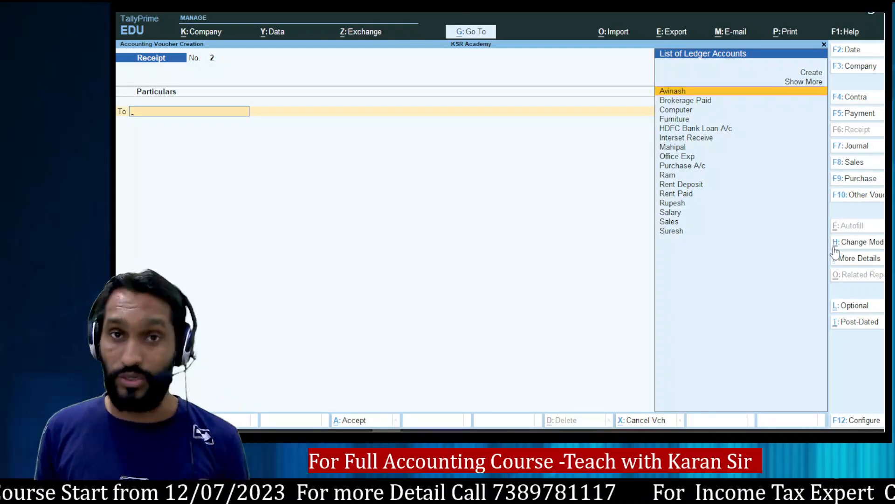
Start a Payment voucher and debit Rent Deposit 40,000.
key(alt+Tab)
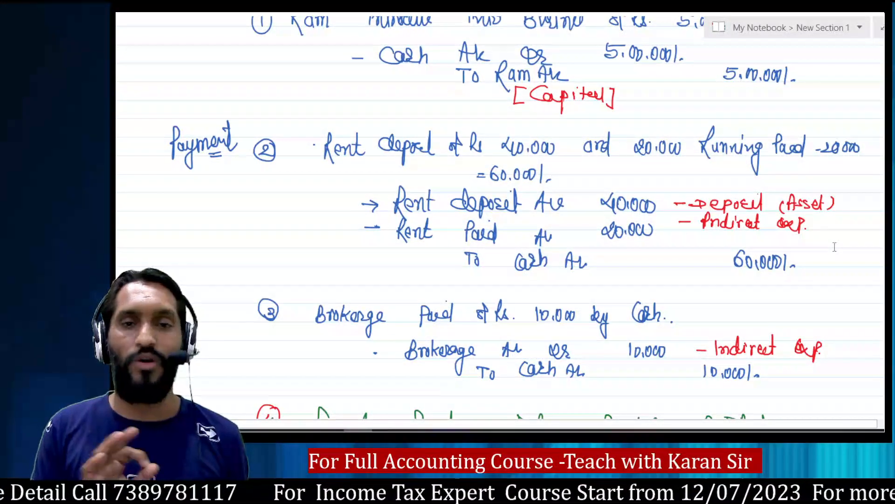
key(alt+Tab)
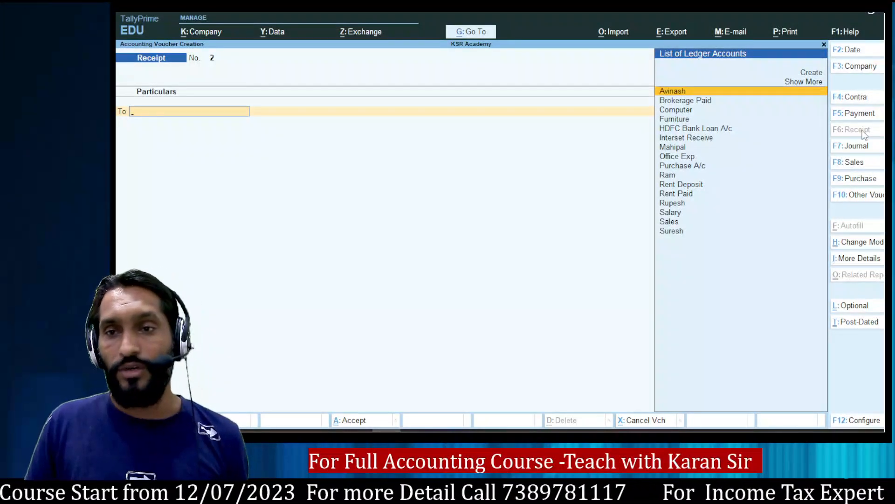
click(859, 116)
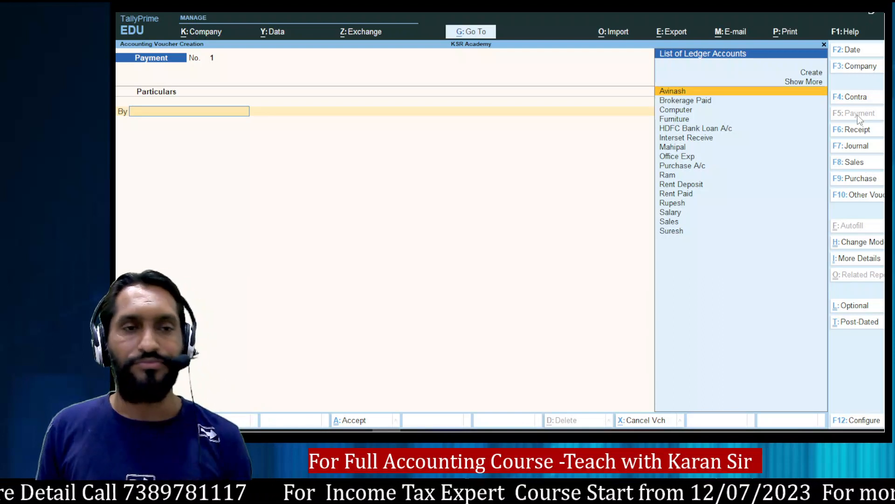
text(Ren)
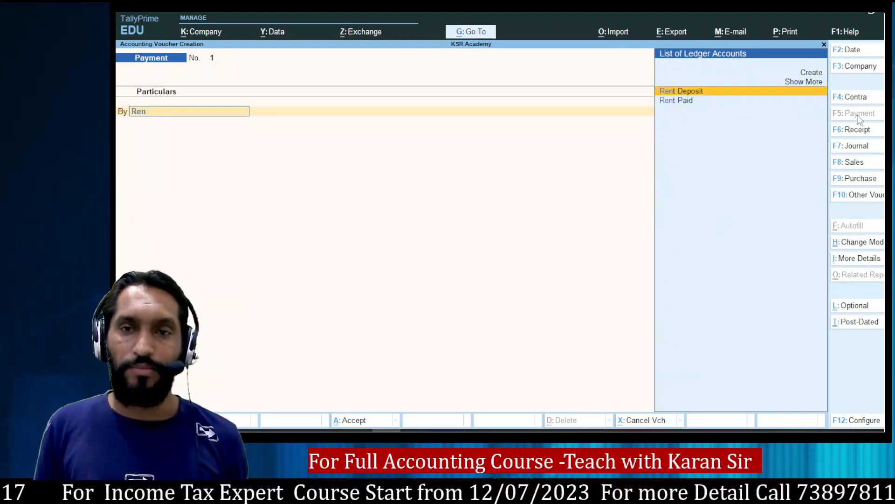
key(Return)
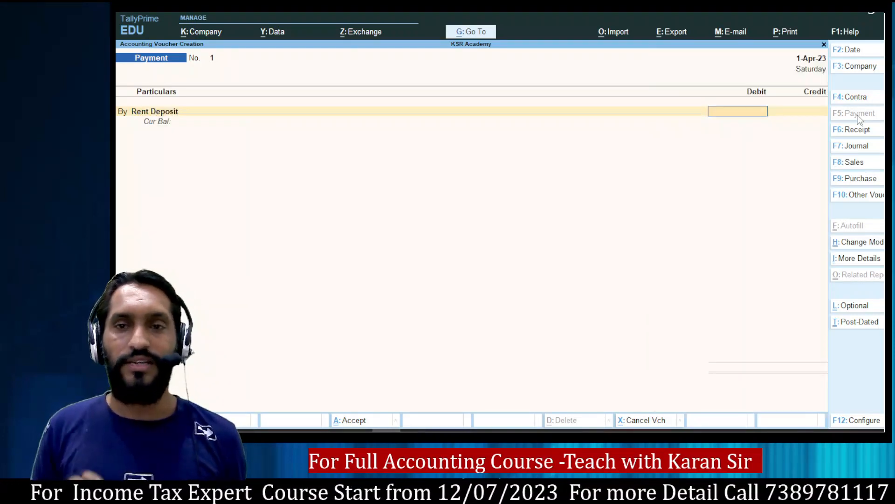
text(40,000)
key(Return)
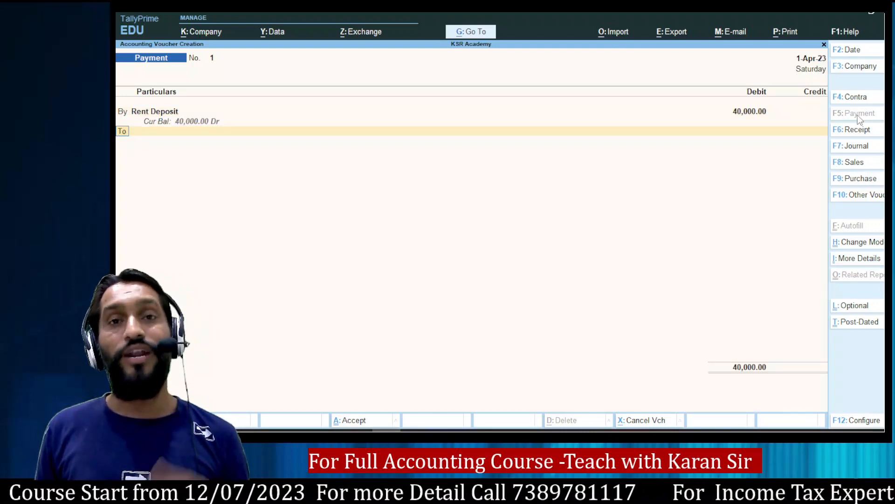
Add a second By line debiting Rent Paid 20,000.
text(b)
key(Return)
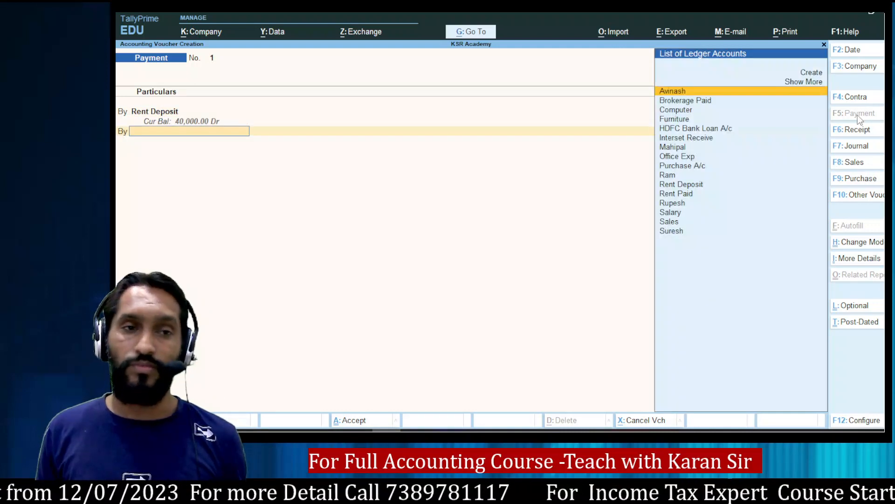
text(rent)
key(Down)
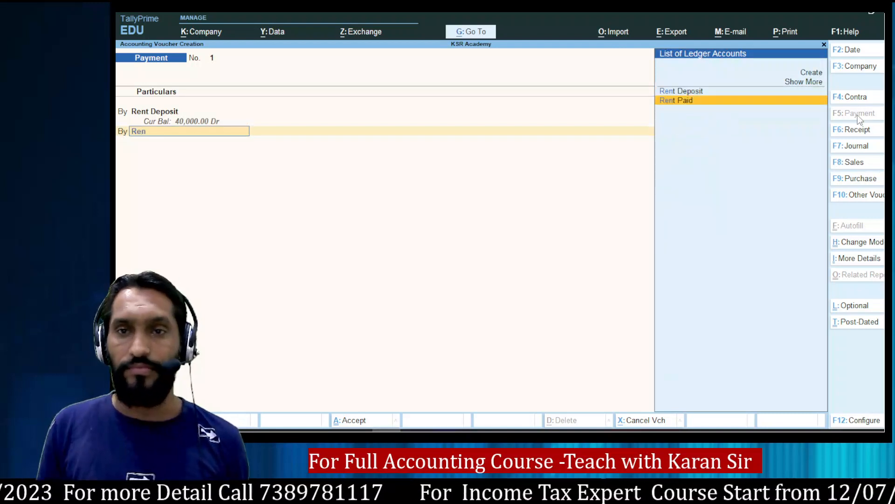
key(Return)
text(20000)
key(Return)
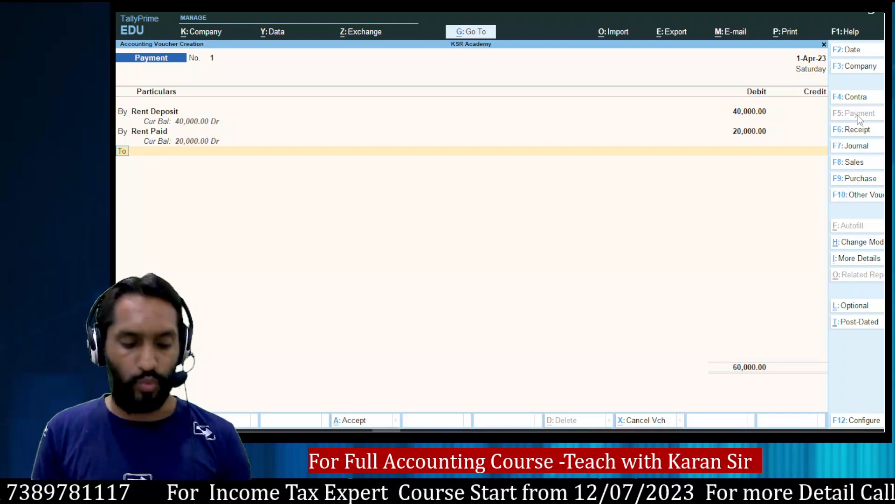
Credit Cash with the 60,000 total and skip the narration.
key(Return)
text(cash)
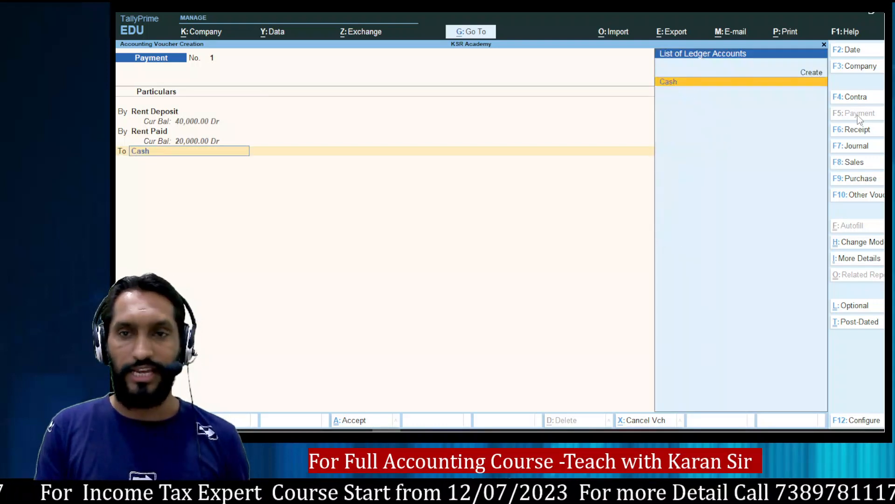
key(Return)
key(Return)
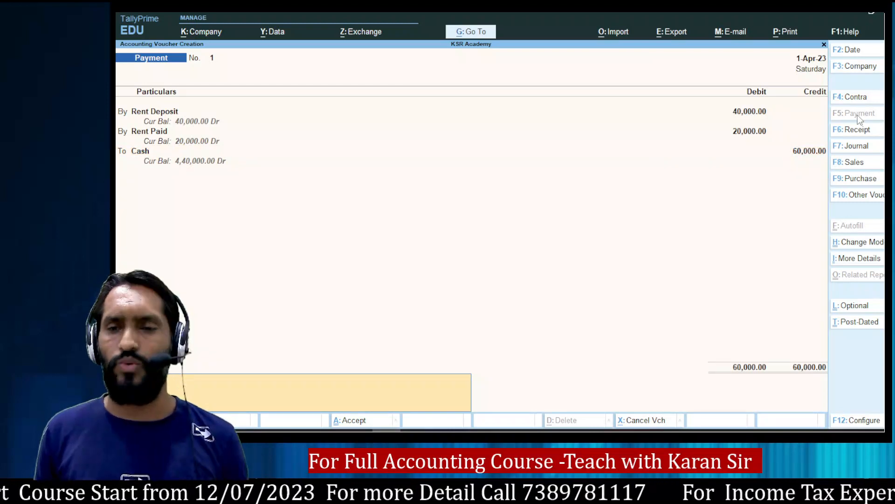
key(Return)
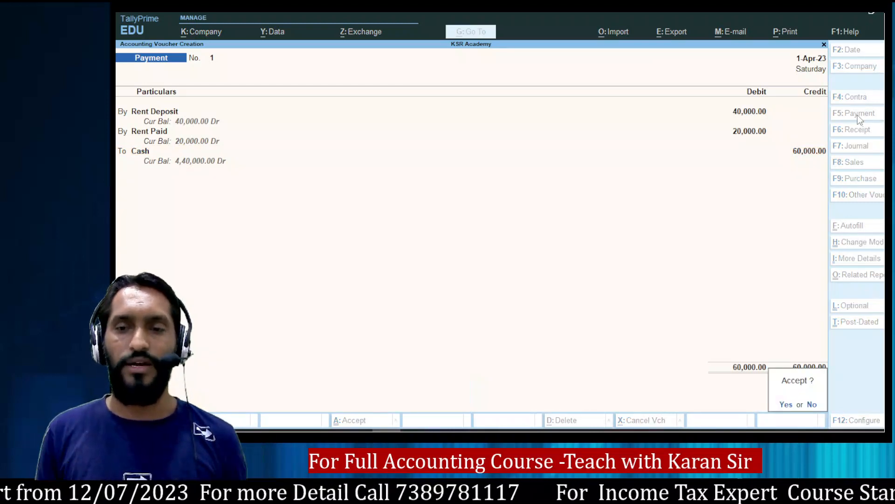
Save rent Payment voucher No. 1 and check the notes for the next entry.
key(Return)
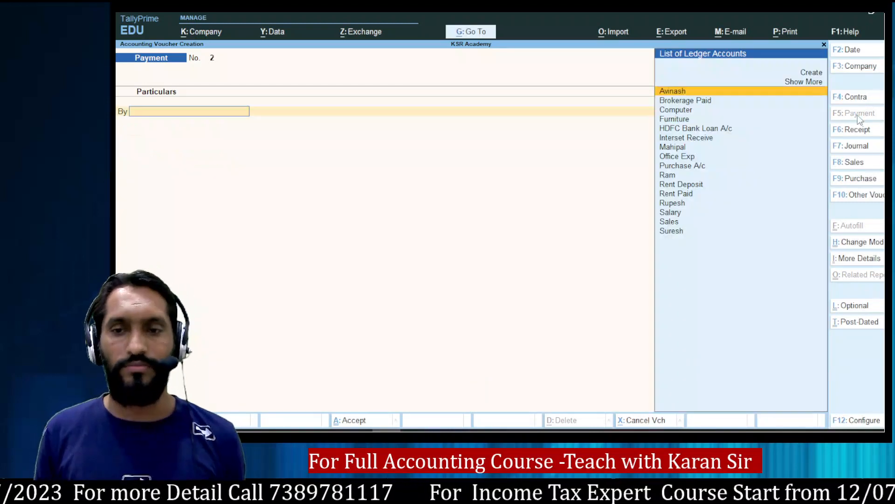
key(alt+Tab)
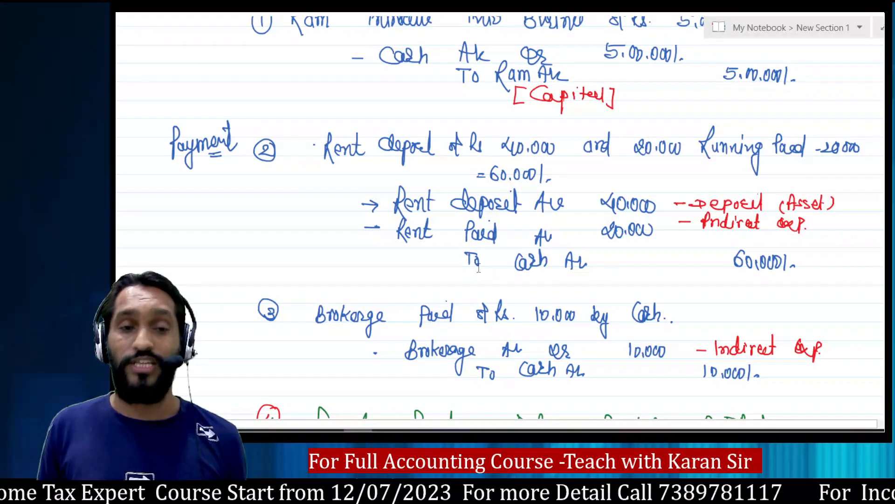
key(alt+Tab)
Enter Payment No. 2 debiting Brokerage Paid 10,000 against Cash and save it.
text(Bro)
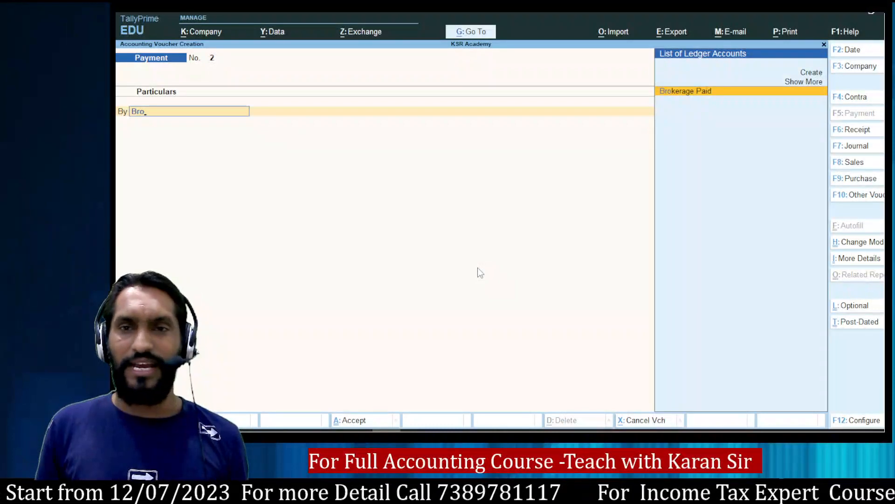
key(Return)
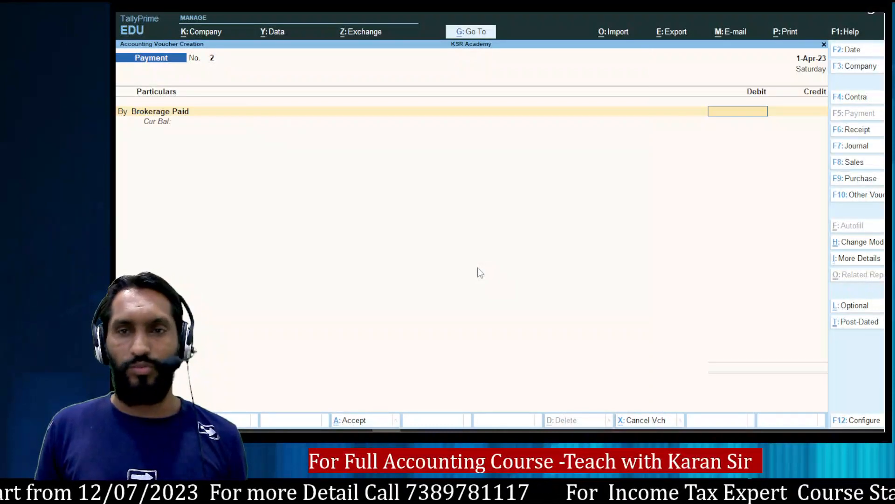
text(10000)
key(Return)
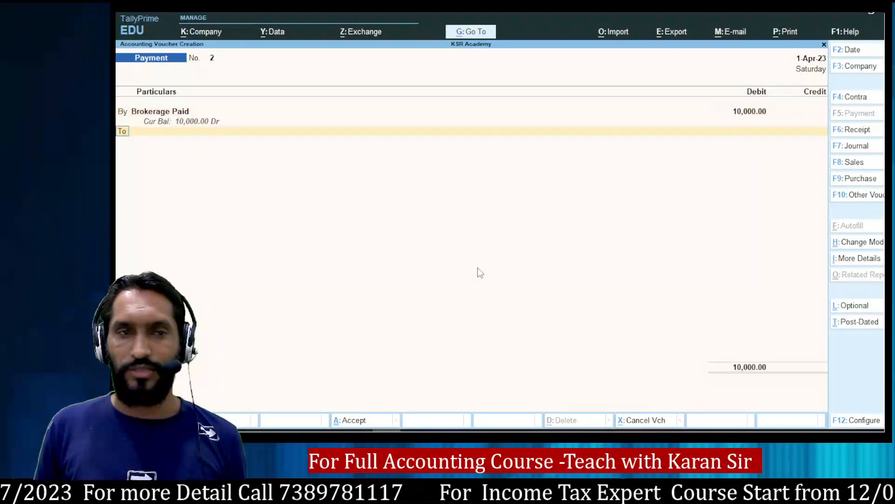
text(Cas)
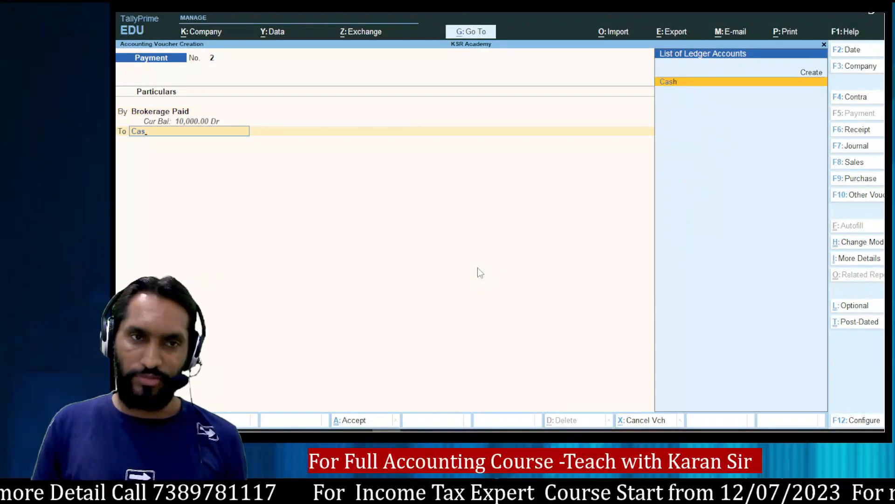
key(Return)
key(Return)
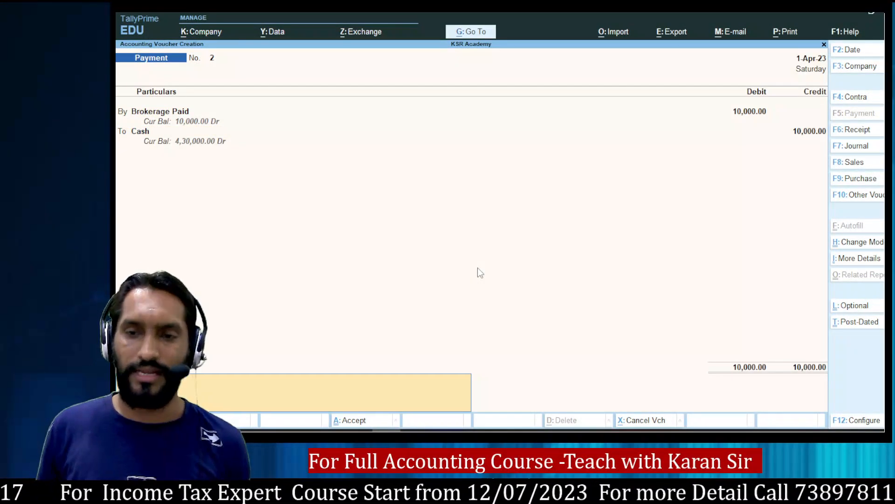
key(Return)
key(Return)
key(alt+Tab)
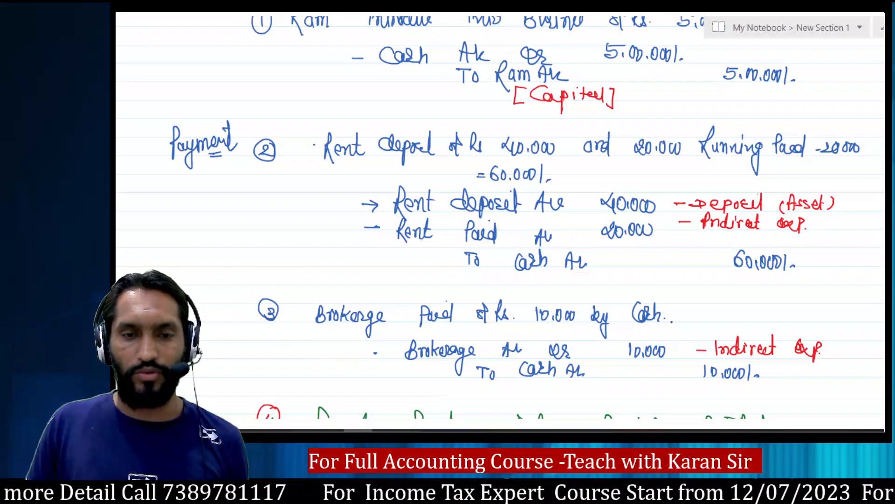
Switch voucher entry to a Contra voucher with F4, checking the cash deposit in the notes.
click(443, 430)
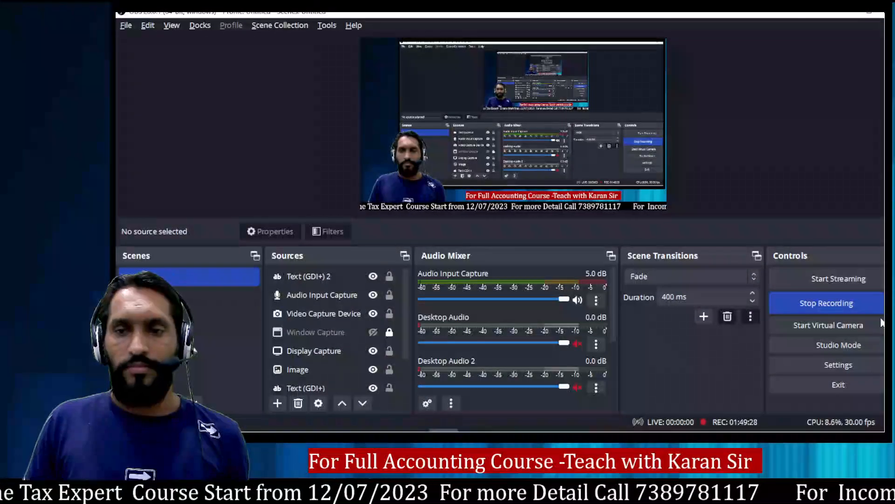
key(alt+Tab)
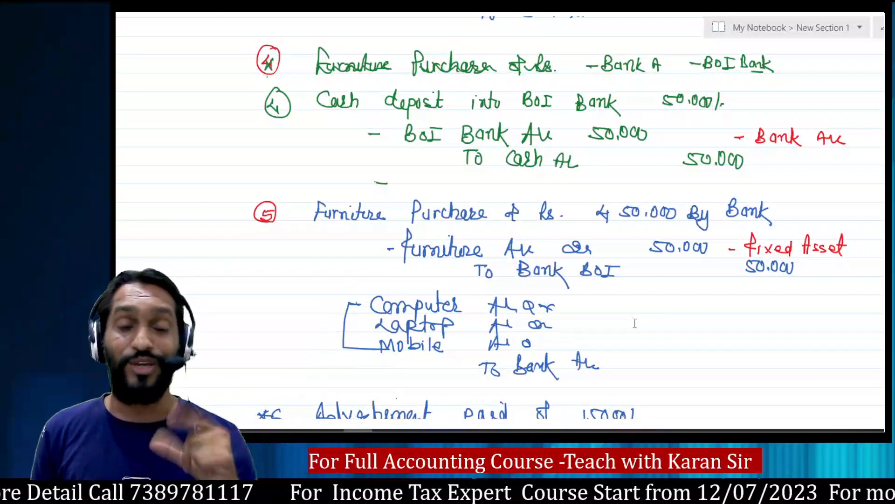
key(alt+Tab)
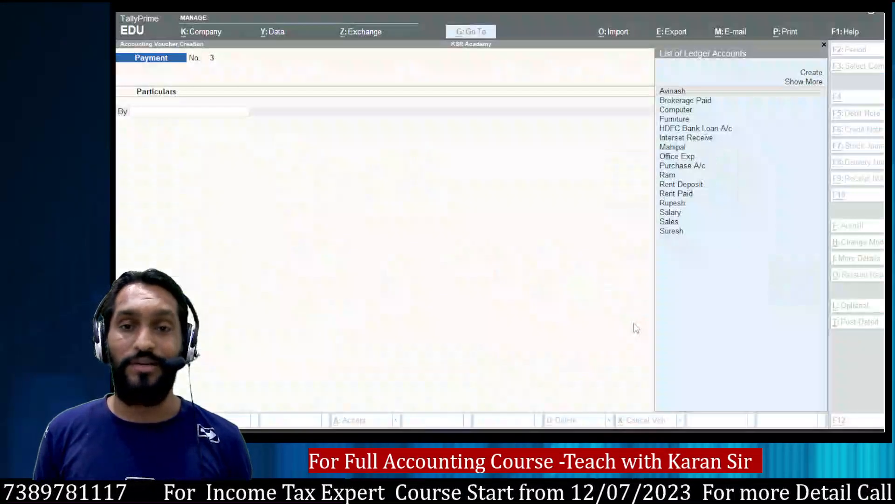
key(F4)
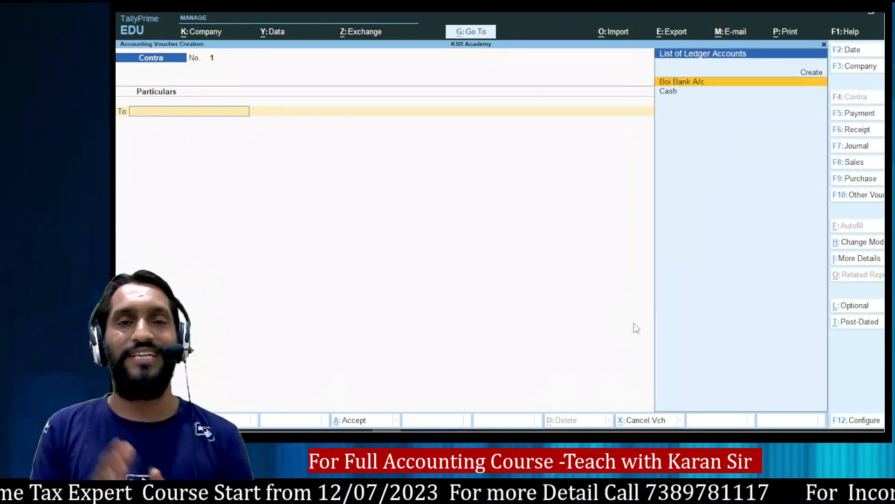
key(alt+Tab)
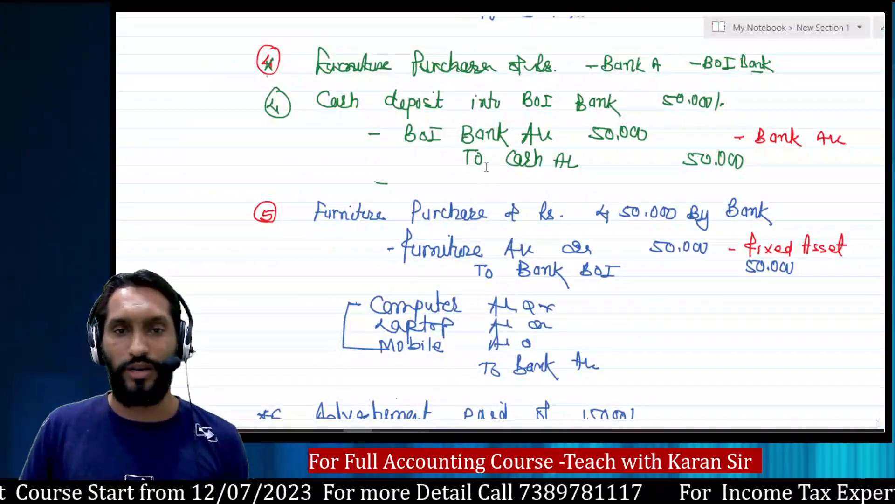
key(alt+Tab)
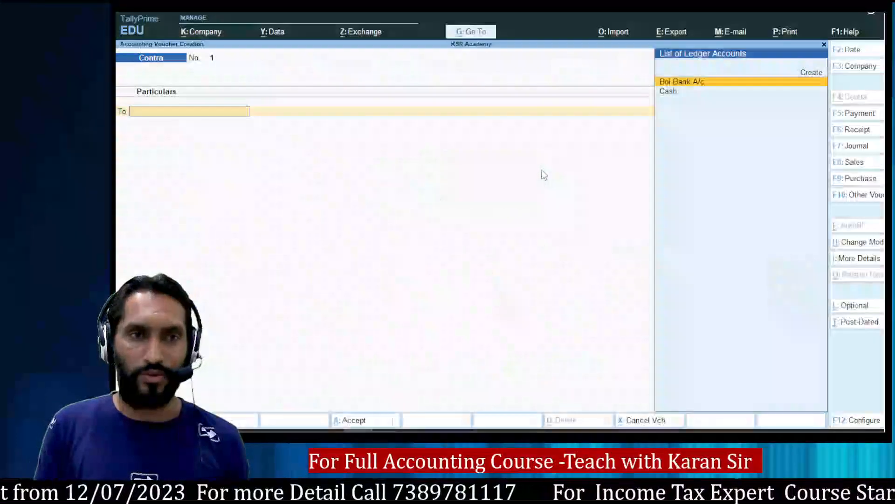
Credit Cash 50,000 and debit Boi Bank A/c 50,000, close the allocation screens, and save.
text(Cas)
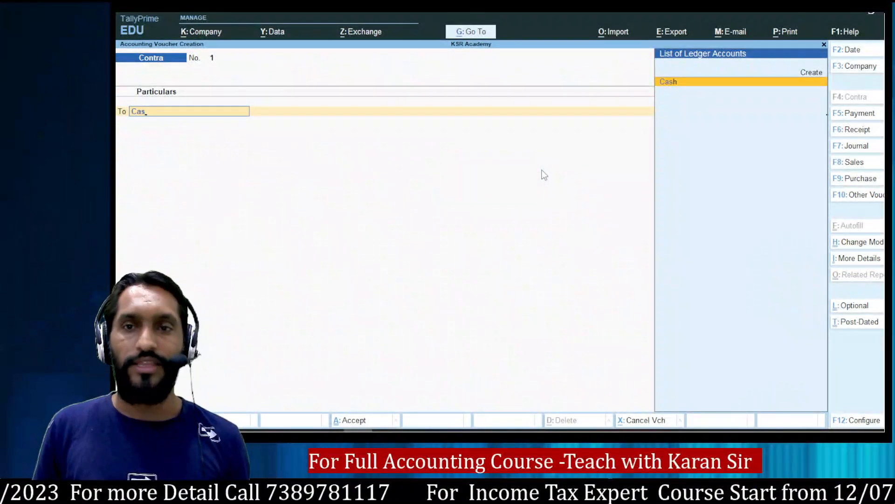
key(Return)
text(50000)
key(Return)
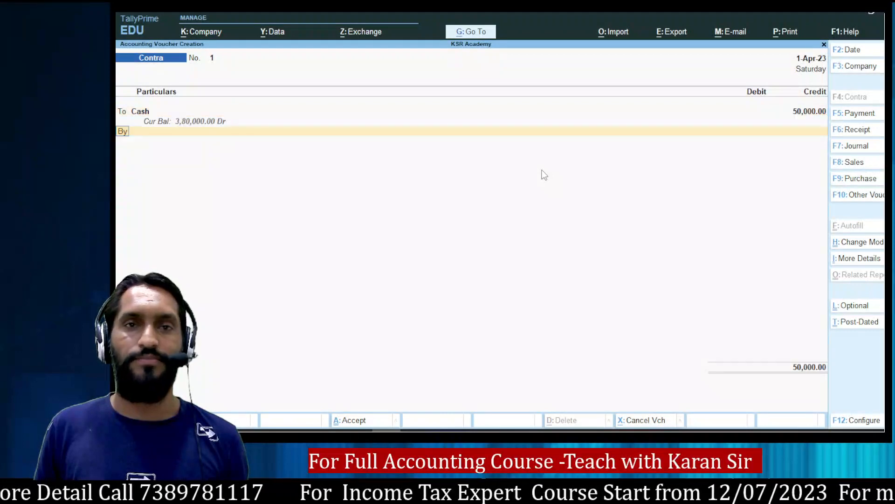
key(Return)
key(Return)
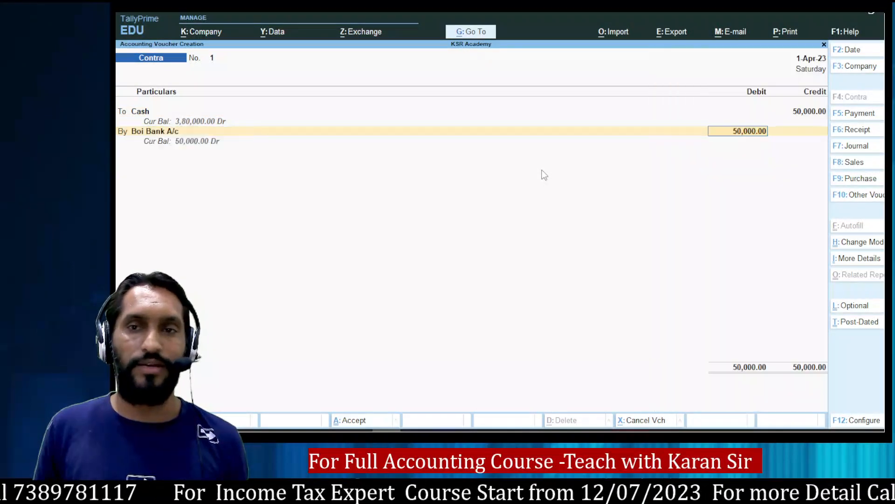
key(Return)
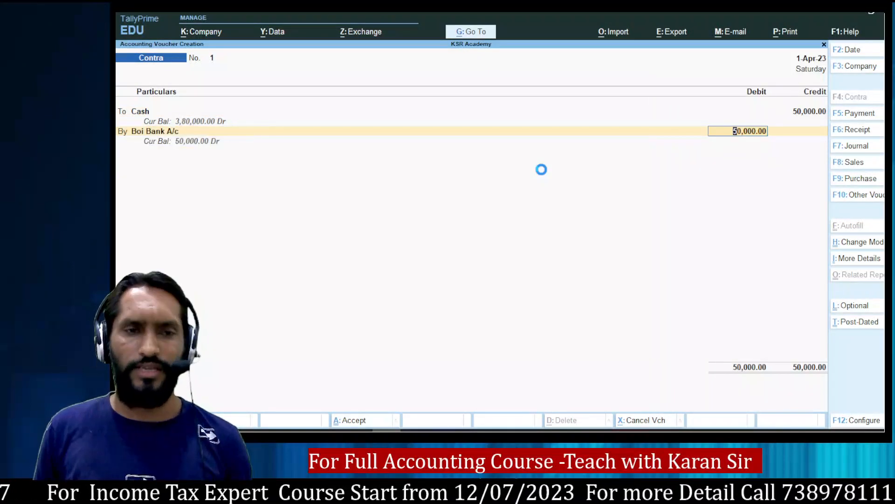
key(Return)
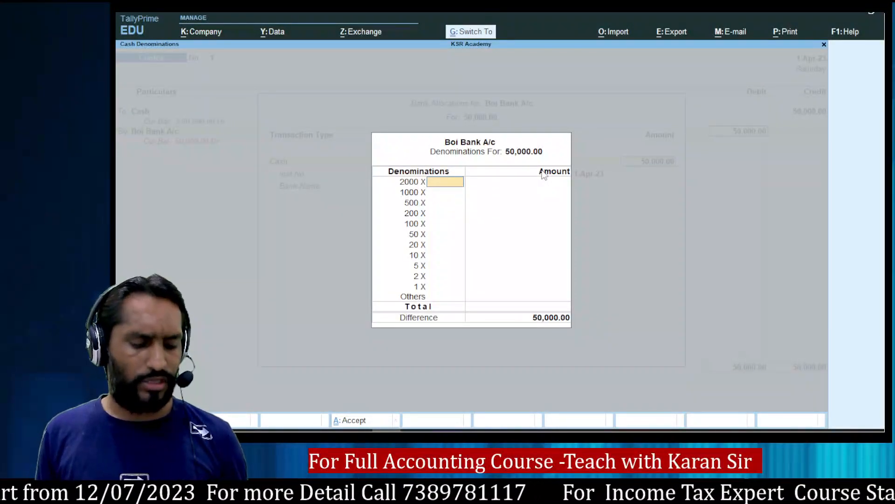
key(ctrl+a)
key(ctrl+a)
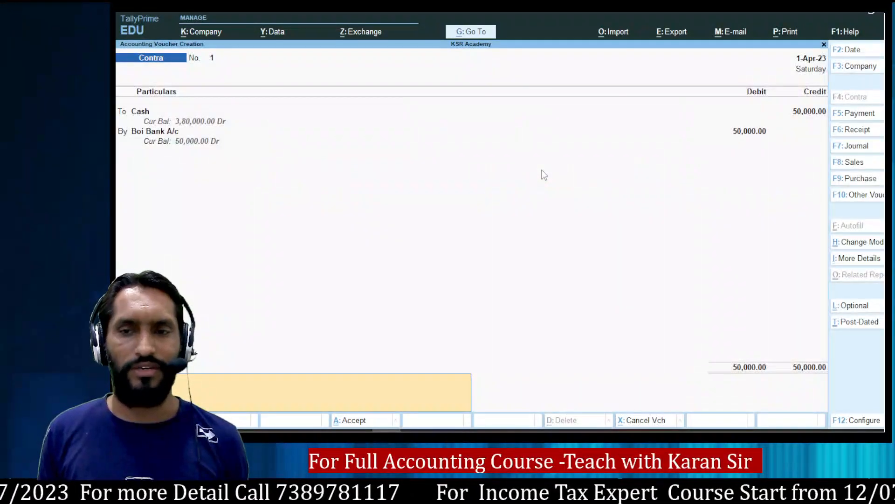
key(ctrl+a)
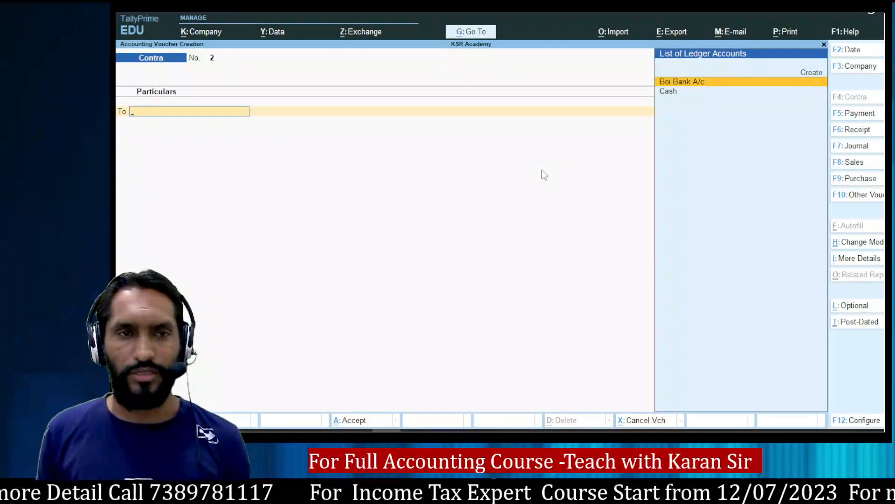
key(alt+Tab)
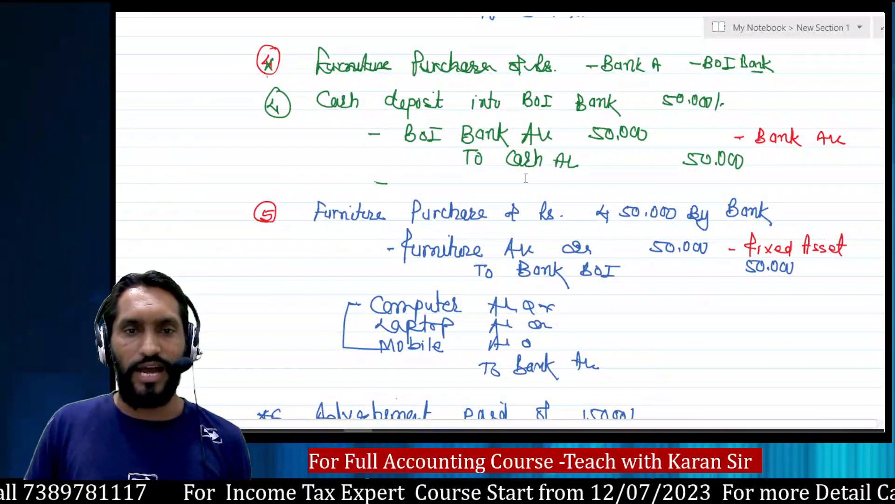
scroll(527, 188, down, 10)
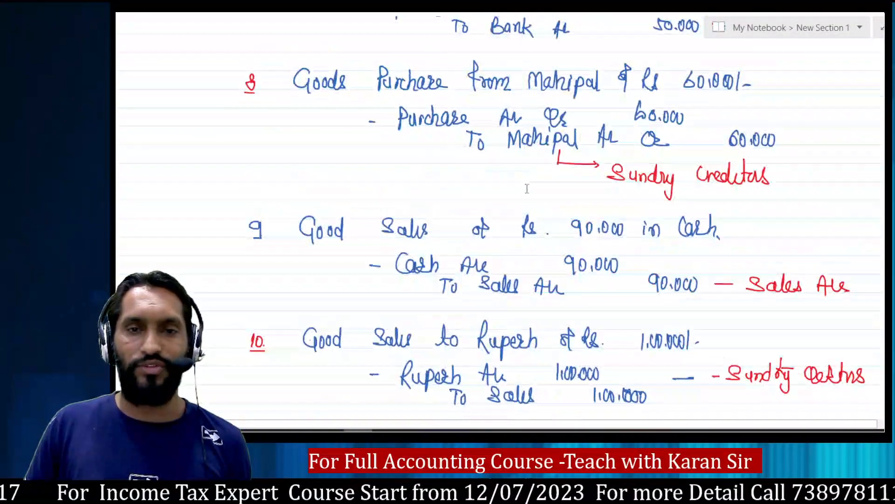
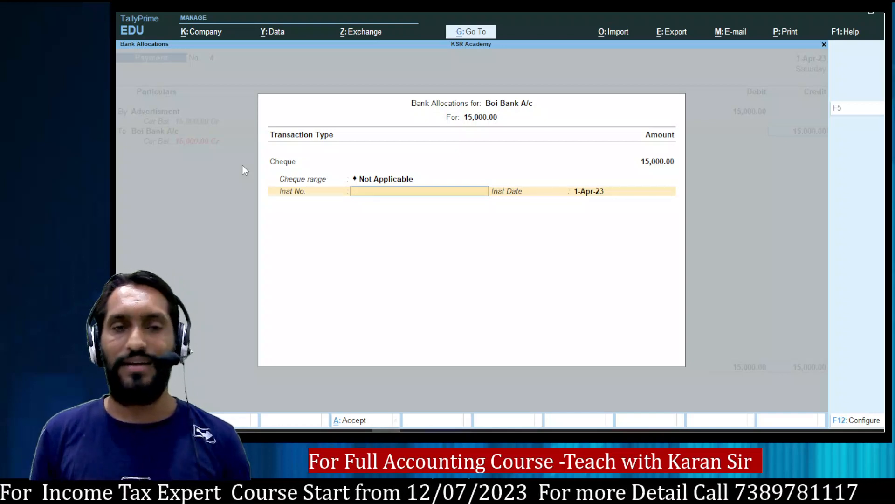
Enter cheque number 154545 for Boi Bank A/c and save the 15,000 advertisement Payment voucher 4.
text(154545)
key(Return)
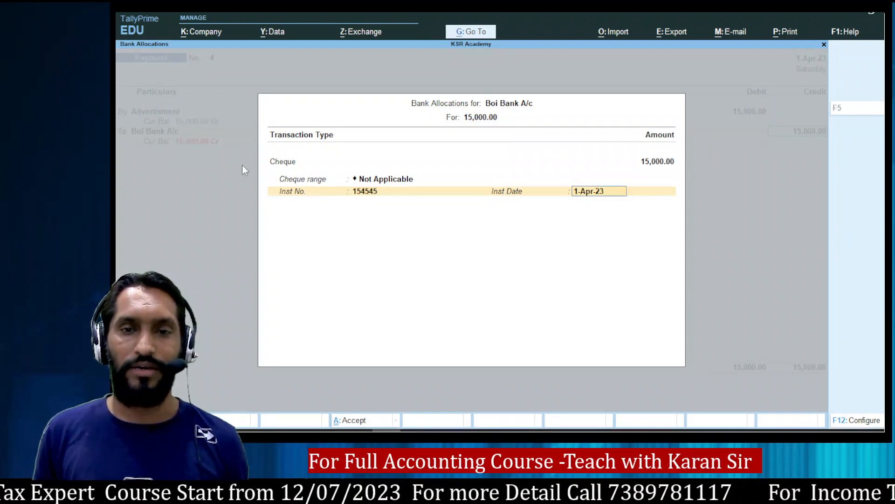
key(Return)
key(Return)
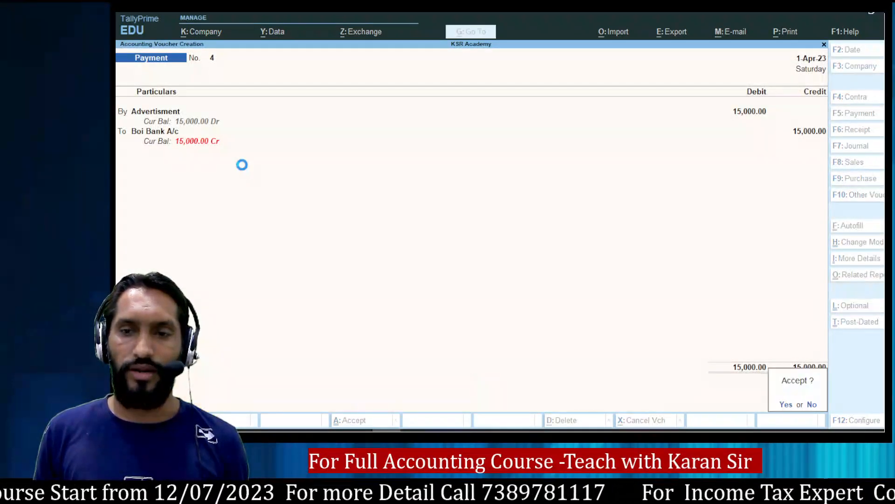
key(Return)
Start Purchase voucher 1 with F9 and switch it to Accounting Invoice mode.
key(alt+Tab)
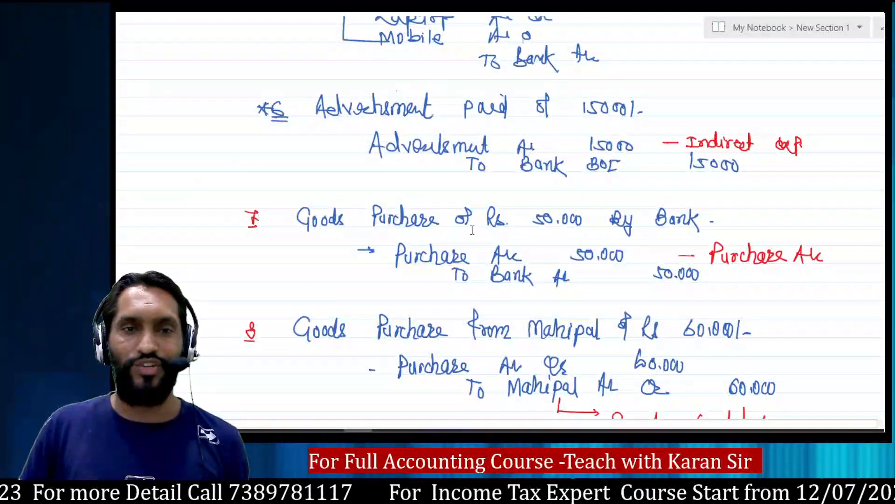
key(alt+Tab)
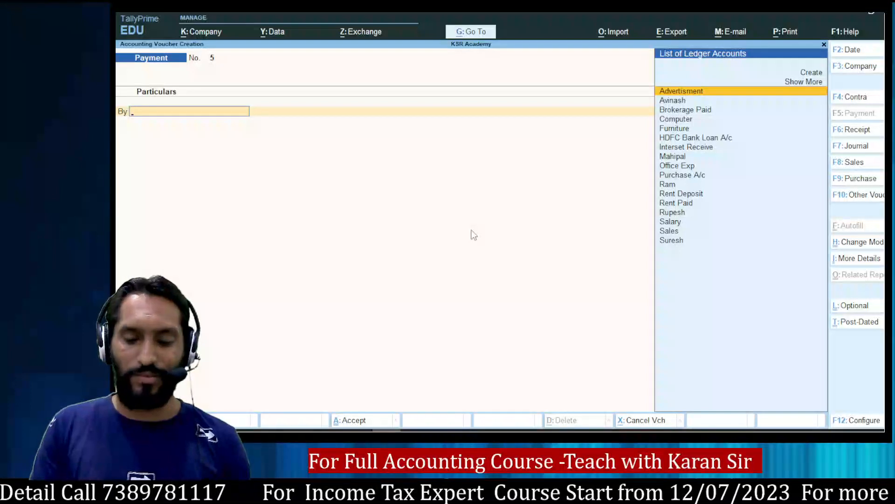
key(F9)
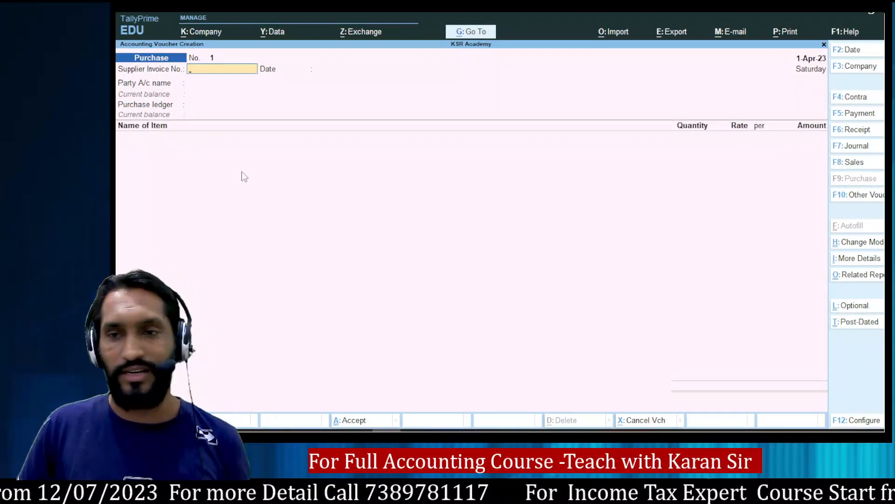
click(876, 243)
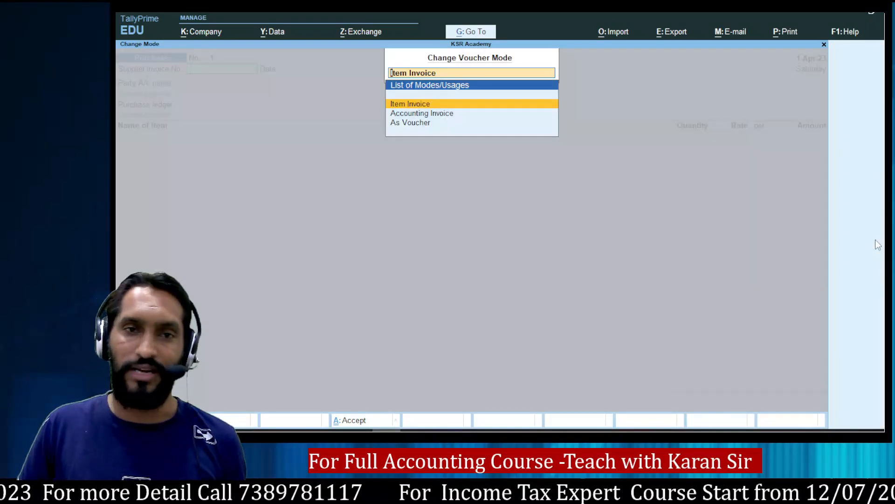
key(Down)
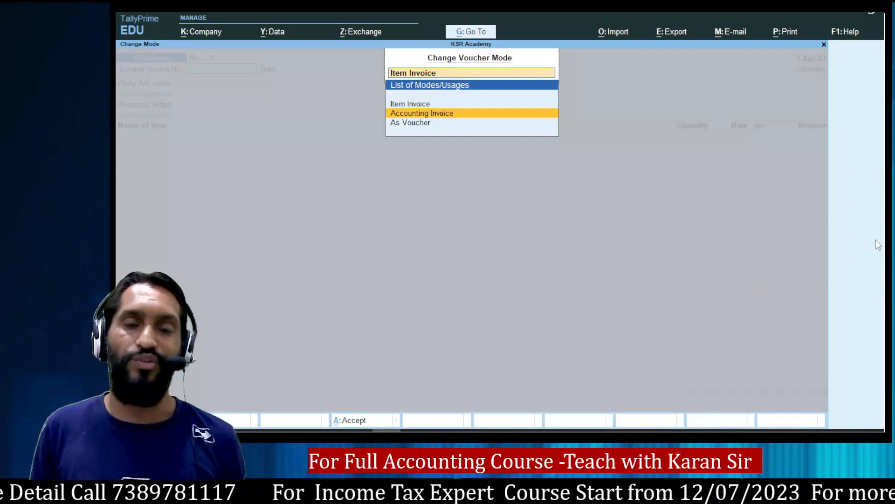
key(Return)
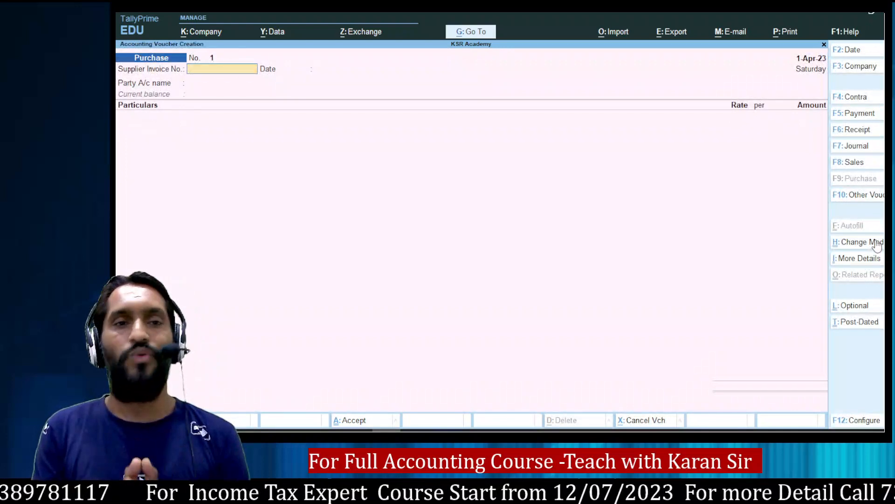
Enter supplier invoice number 4545 and select Boi Bank A/c as the party.
text(4545)
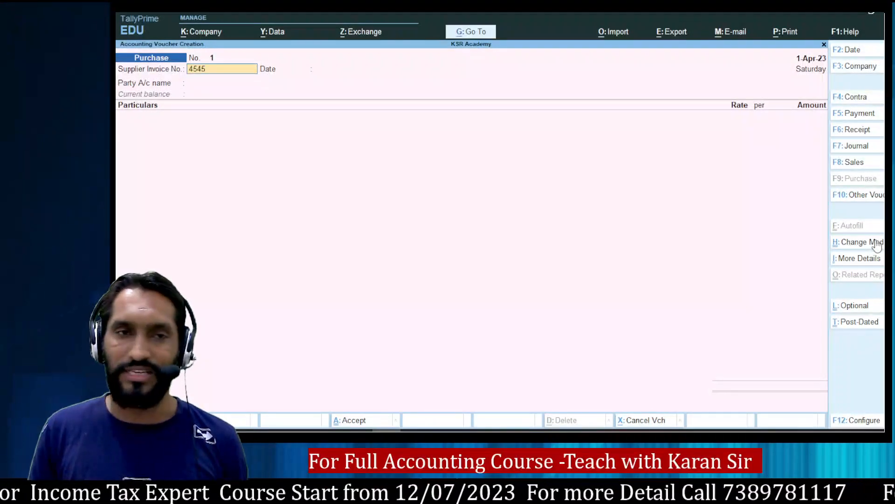
key(Return)
key(Return)
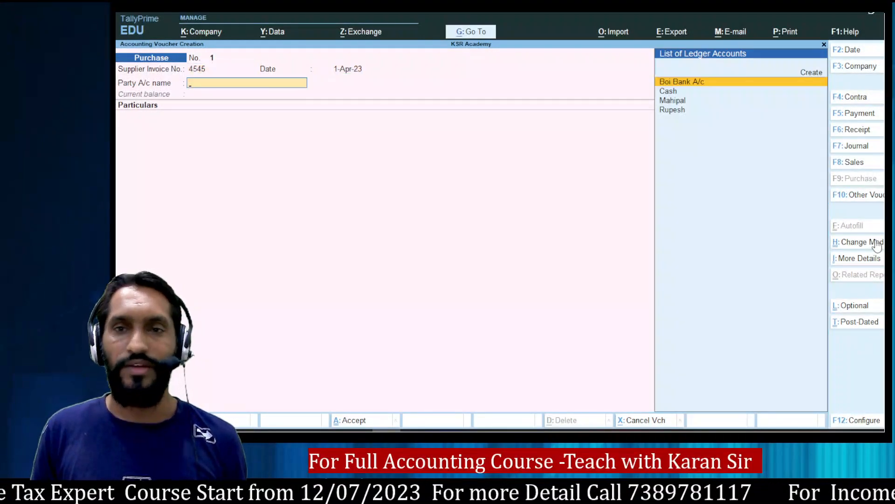
key(alt+Tab)
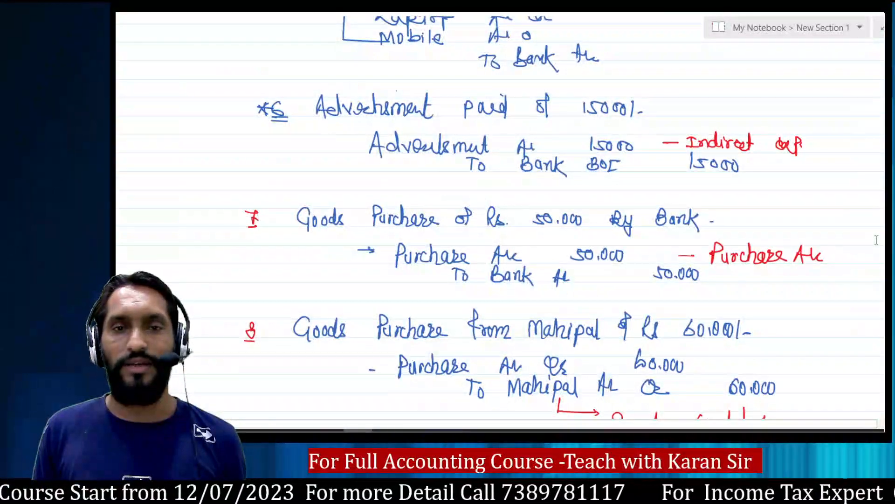
key(alt+Tab)
key(Down)
key(Up)
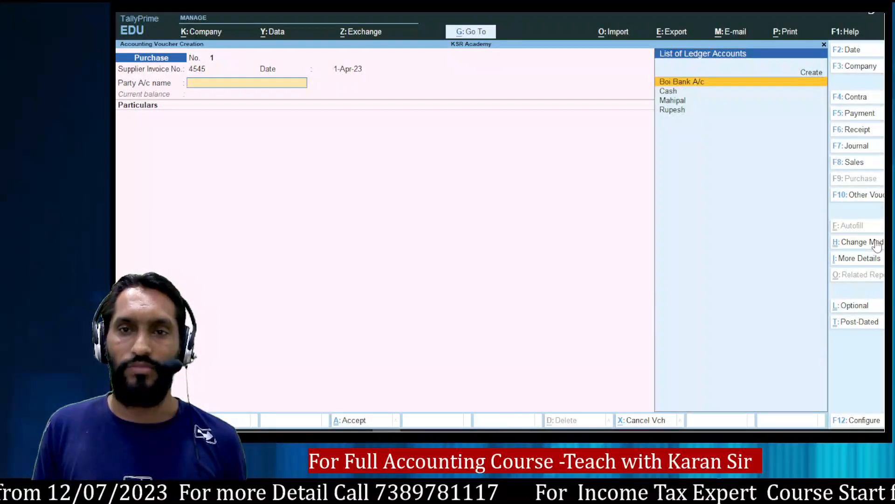
key(Return)
Debit Purchase A/c 50,000, accept the bank allocation, and complete the purchase voucher.
key(alt+Tab)
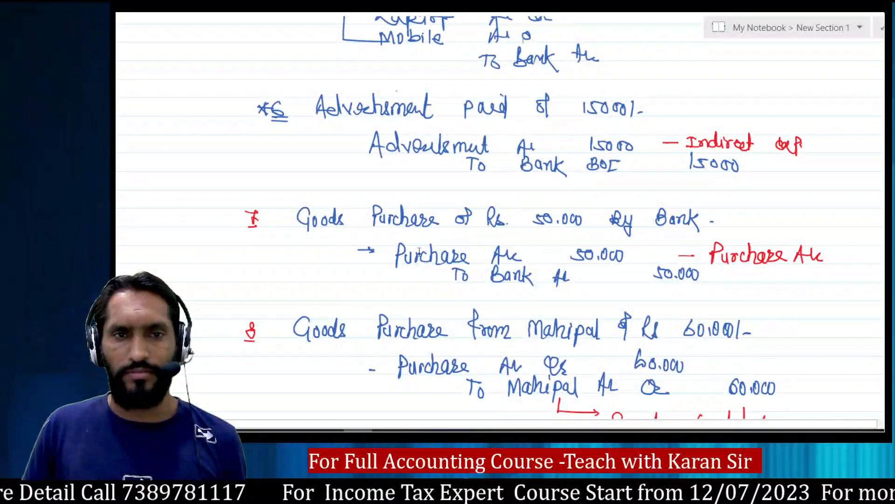
scroll(655, 266, down, 3)
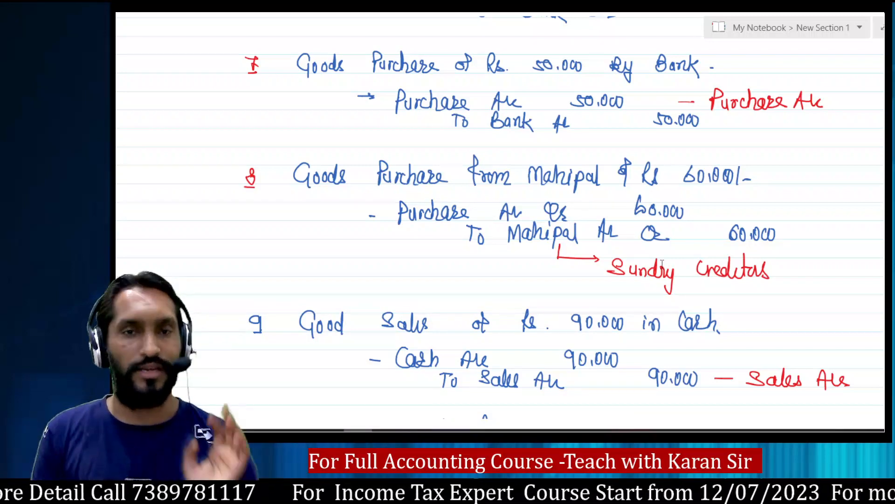
key(alt+Tab)
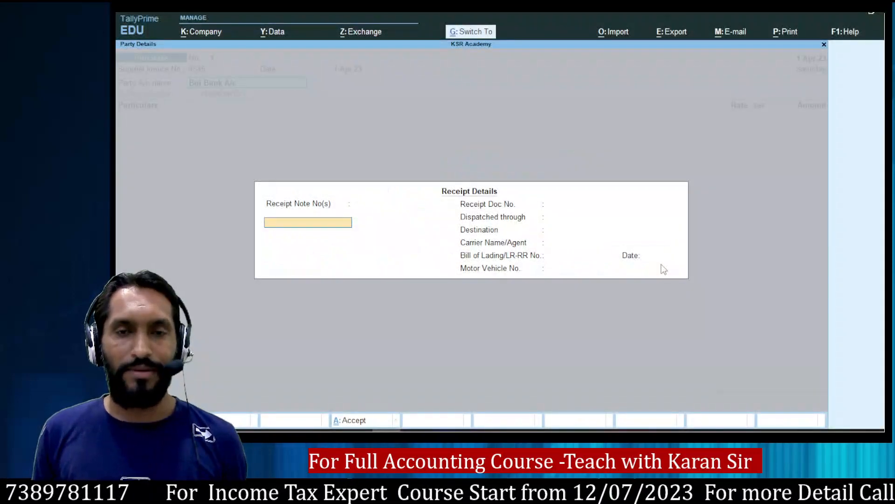
key(ctrl+a)
key(ctrl+a)
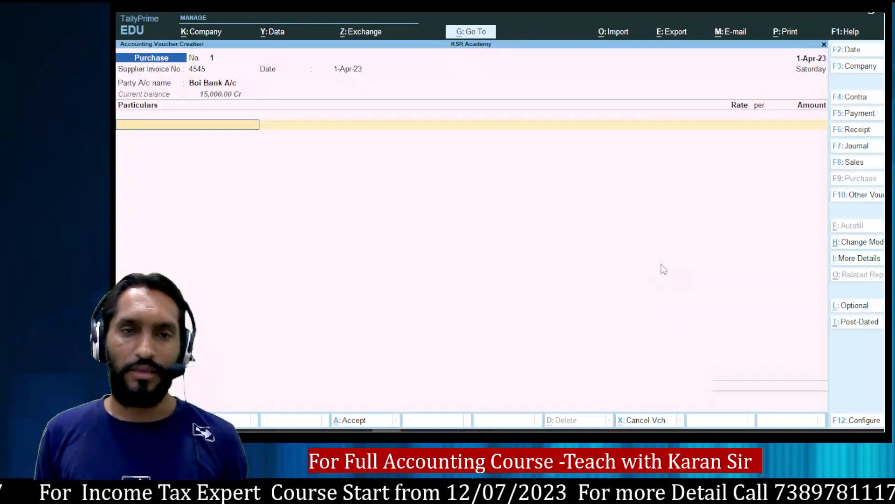
text(Pur)
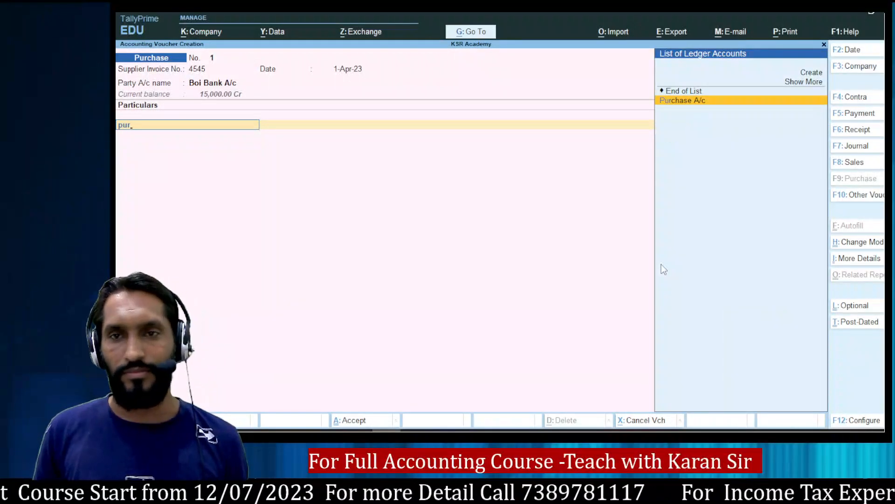
key(Return)
key(alt+Tab)
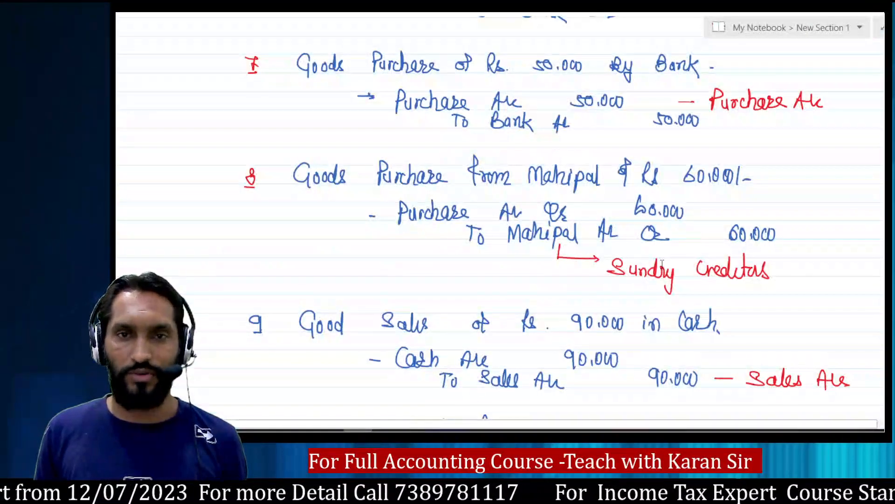
key(alt+Tab)
text(50000)
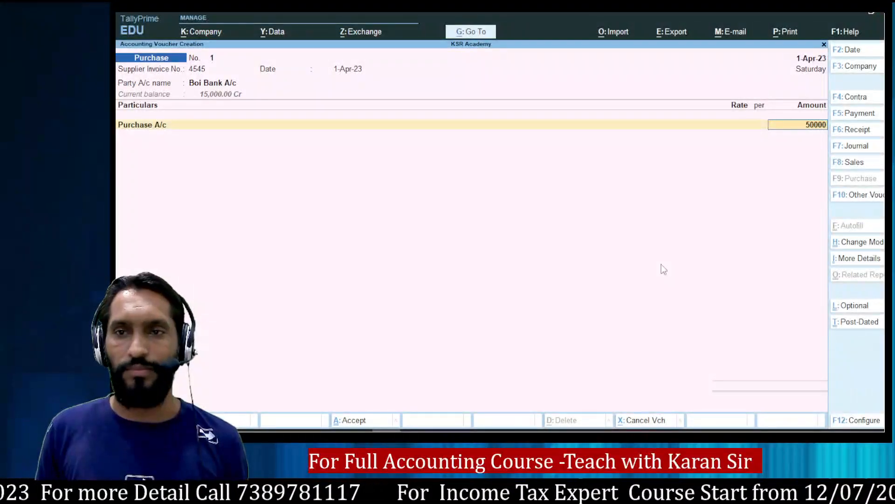
key(Return)
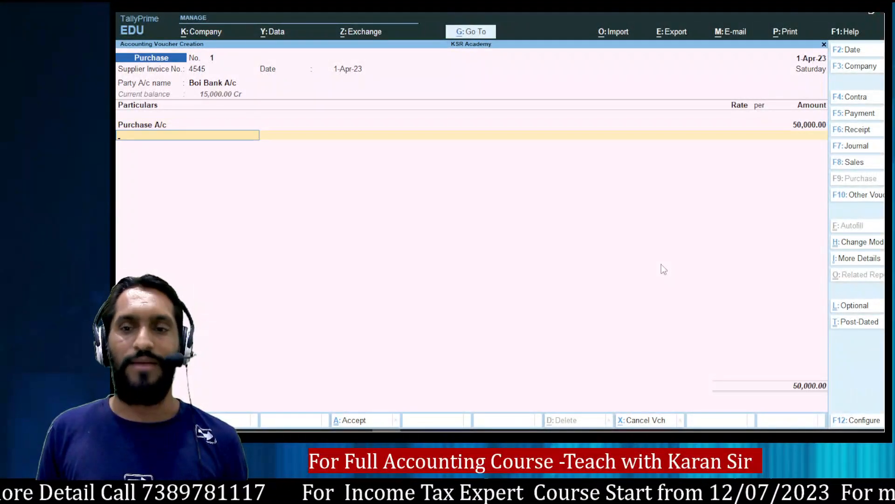
key(Return)
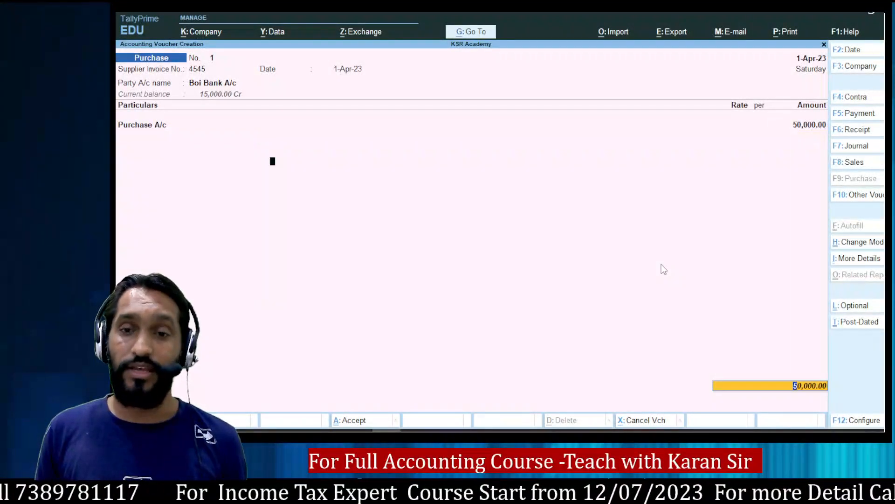
key(Return)
key(Return)
key(Return)
key(Return)
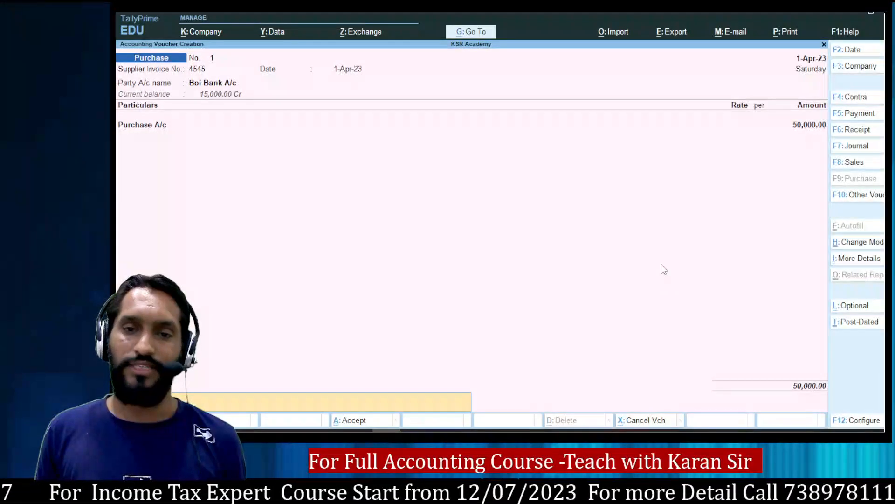
key(Return)
key(Return)
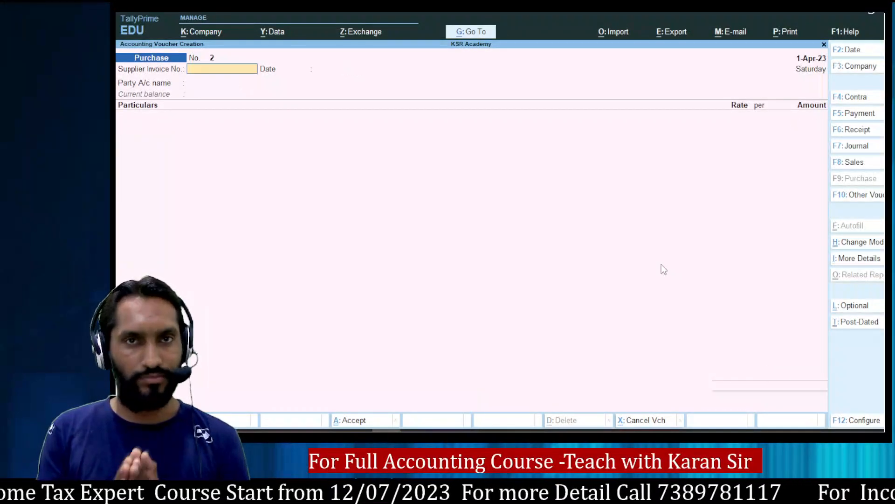
Select the supplier's ledger as party on the new Purchase voucher 2.
key(alt+Tab)
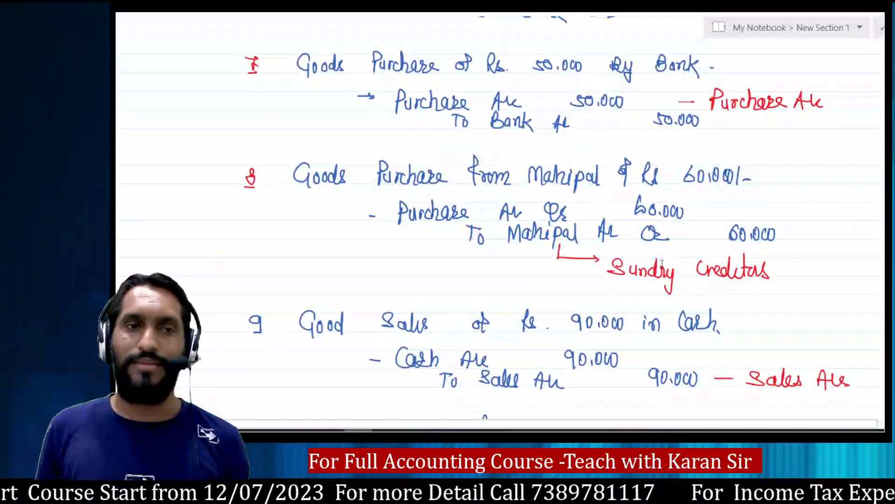
key(alt+Tab)
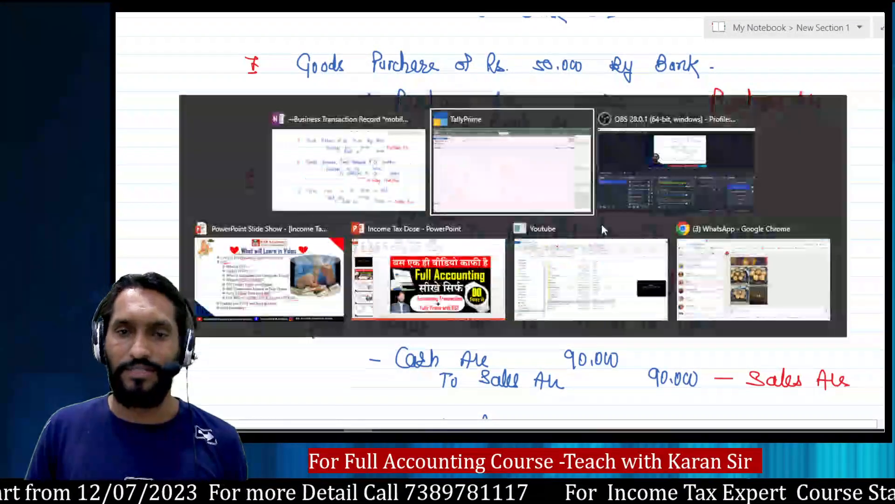
key(Return)
text(Mahi)
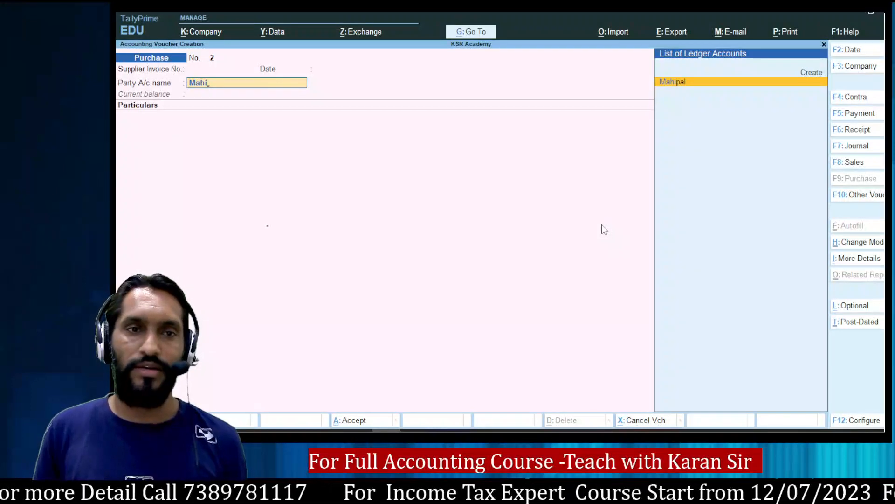
key(Return)
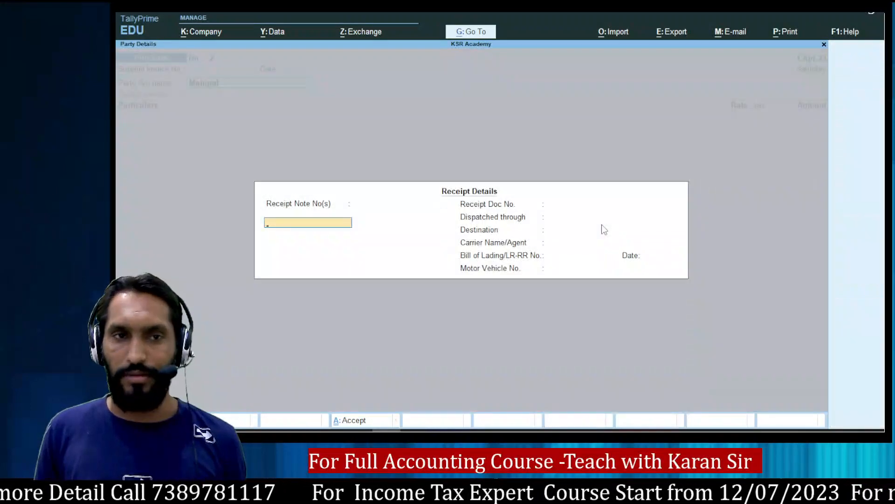
key(ctrl+a)
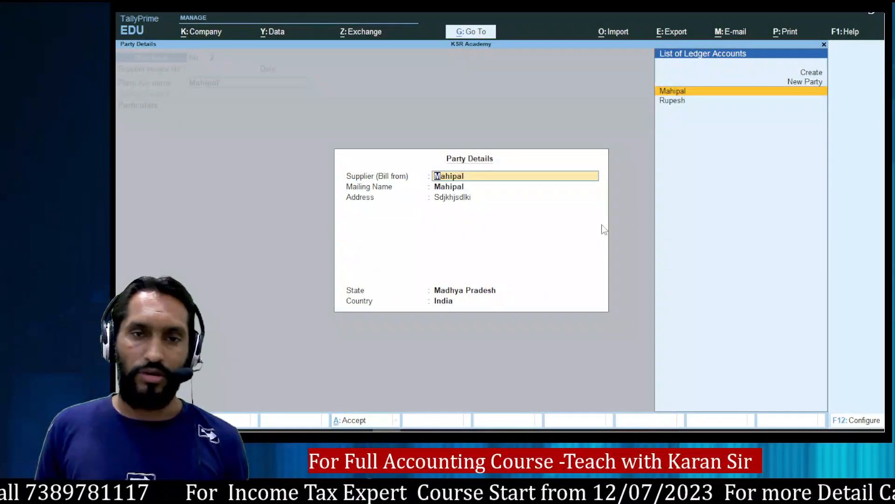
key(ctrl+a)
Debit Purchase A/c 60,000 and save Purchase voucher 2.
text(Pur)
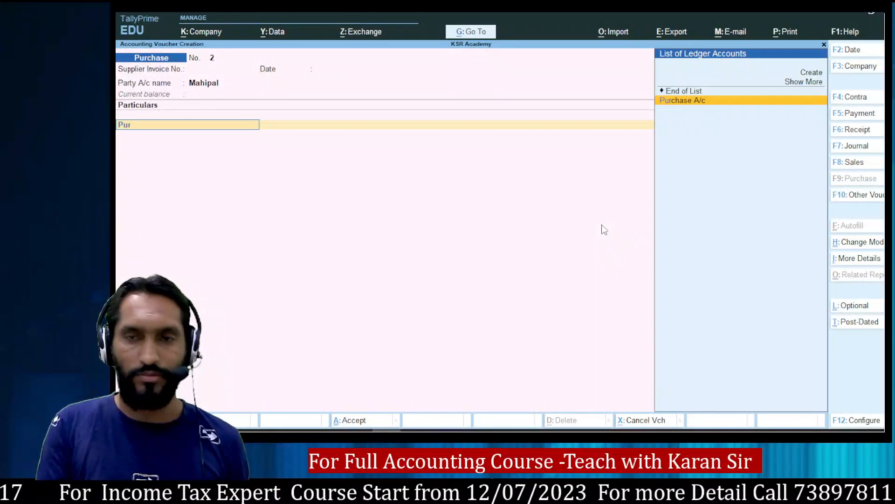
key(Return)
key(alt+Tab)
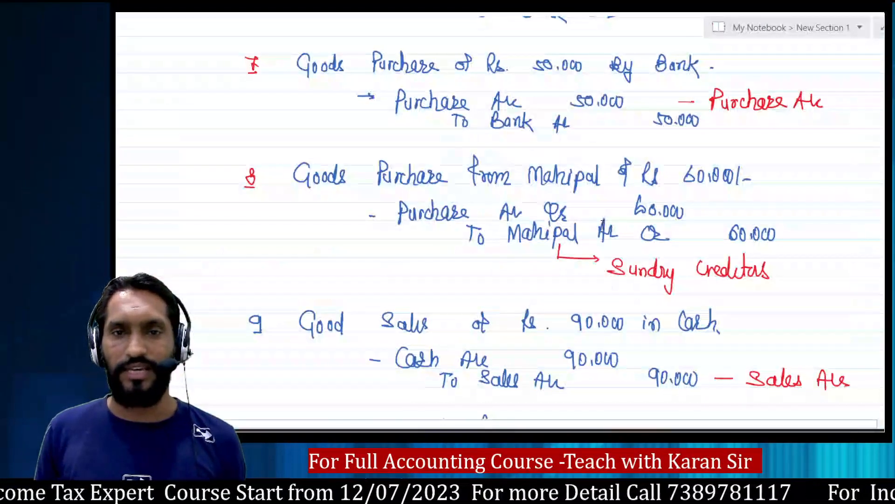
key(alt+Tab)
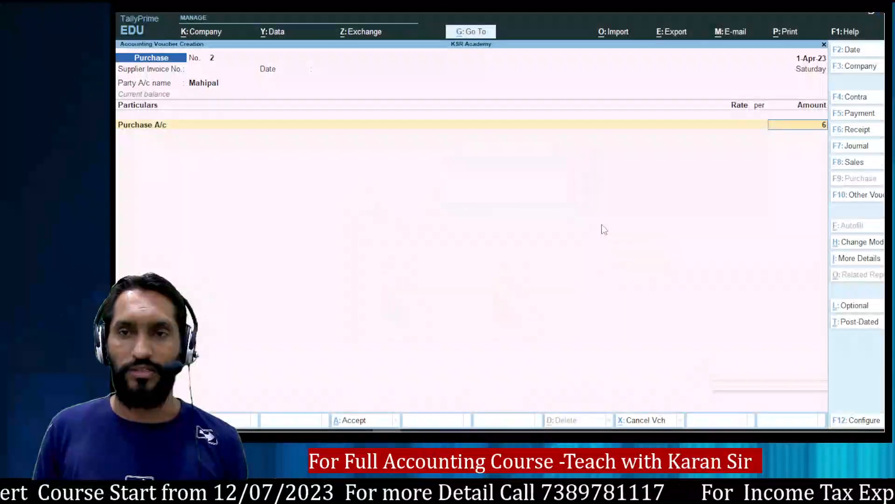
text(60000)
key(Return)
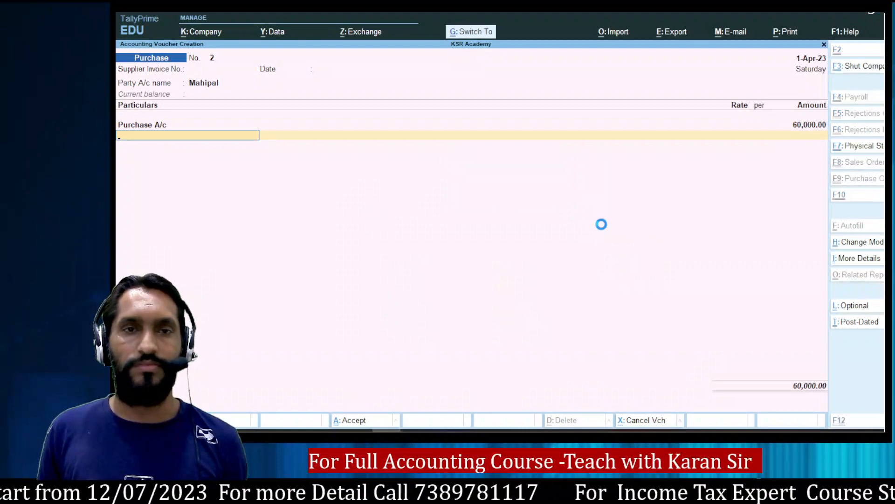
key(ctrl+a)
Scroll through the handwritten journal notes to find the next transaction.
key(alt+Tab)
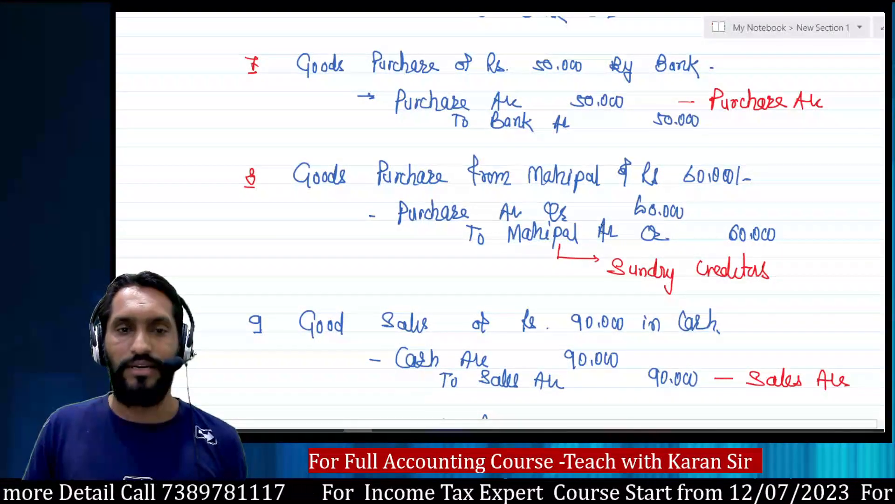
scroll(548, 266, down, 15)
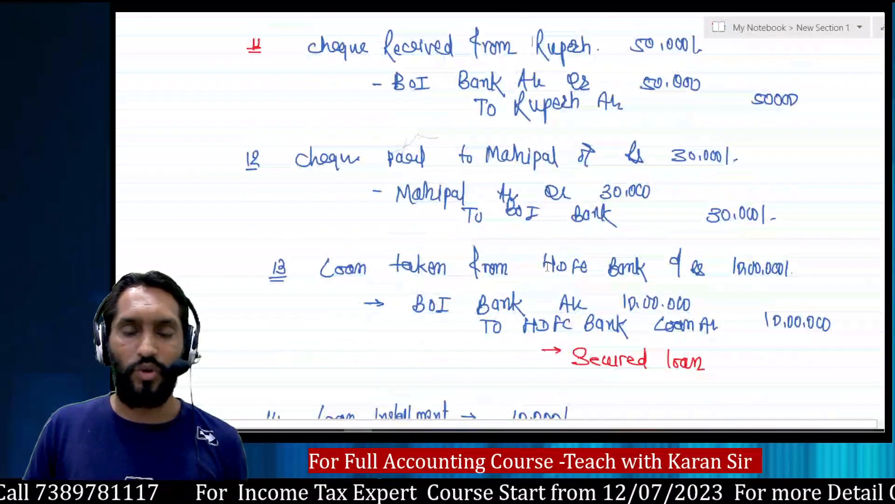
scroll(547, 267, up, 6)
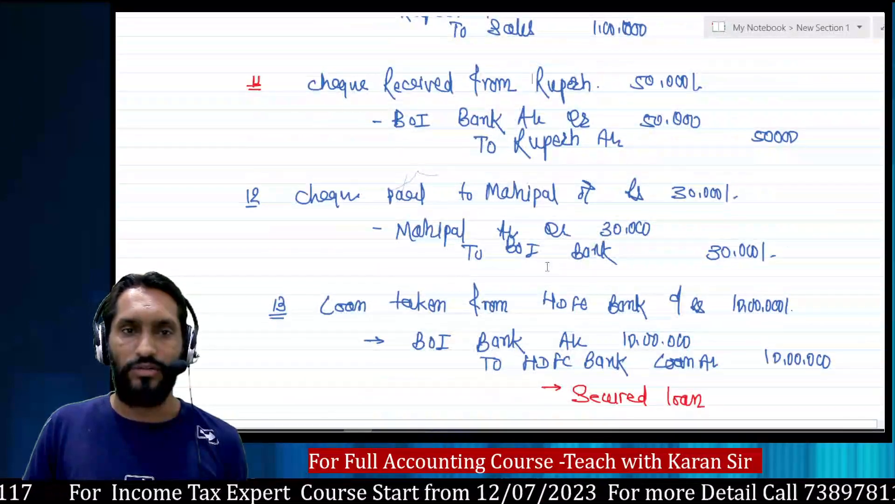
scroll(547, 267, up, 3)
scroll(548, 267, down, 3)
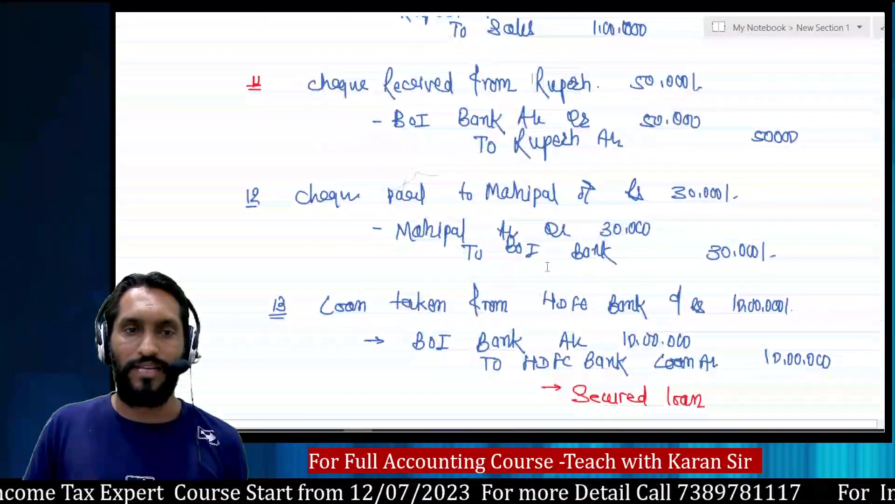
scroll(548, 266, up, 3)
Start Sales voucher 1 with F8 and choose Cash as the party account.
key(alt+Tab)
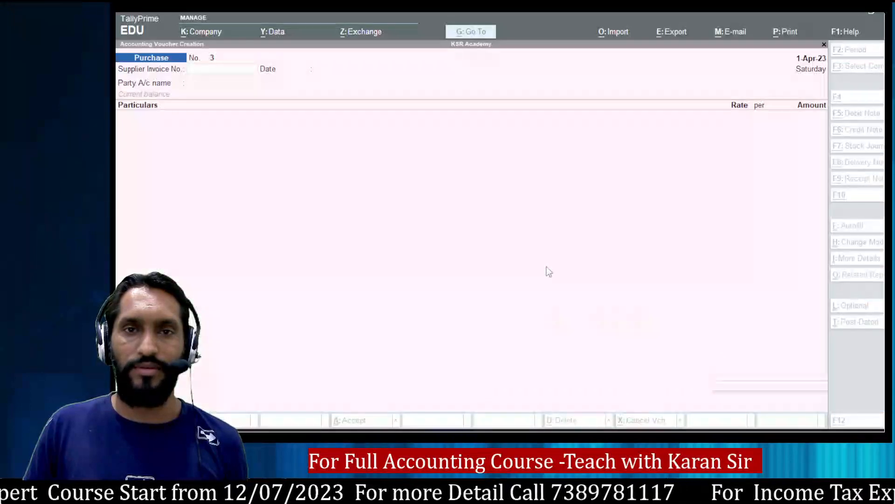
key(F8)
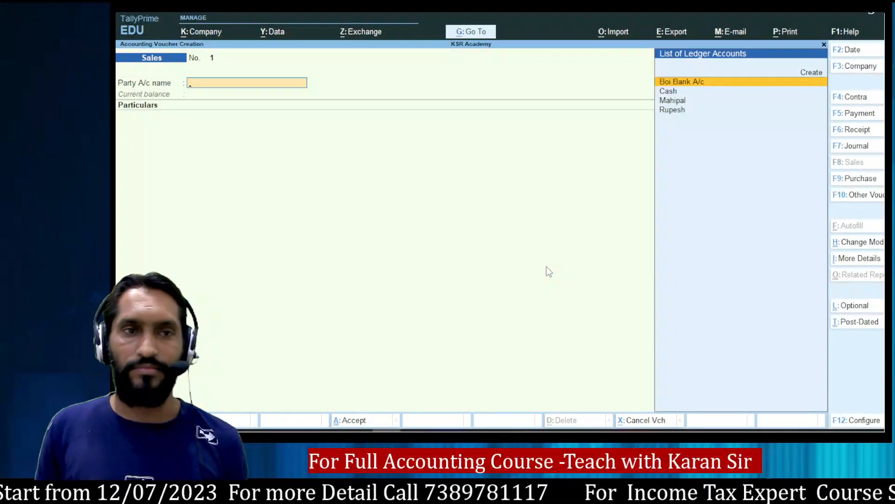
key(Down)
key(Down)
key(Down)
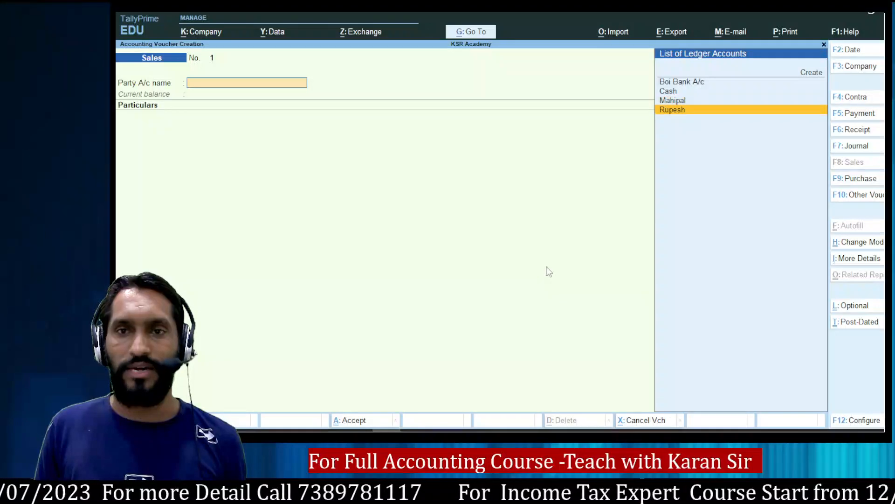
key(Up)
key(Up)
key(Up)
key(alt+Tab)
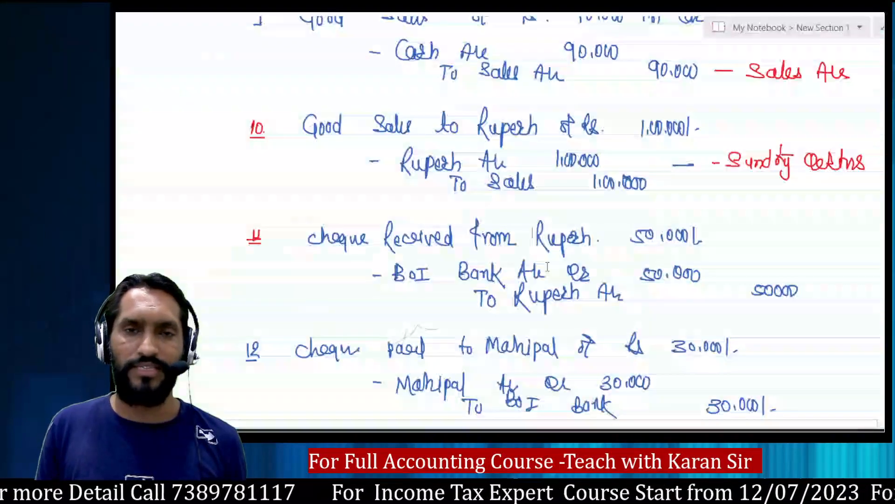
key(alt+Tab)
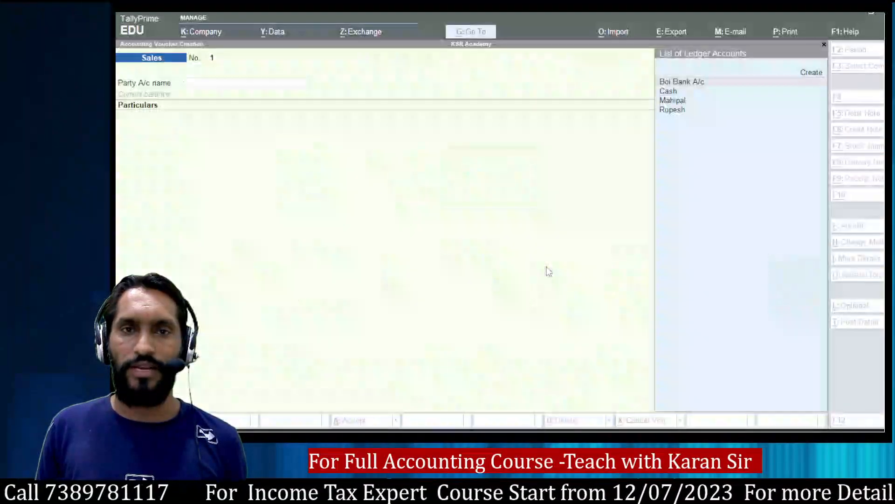
key(Down)
key(Down)
key(Up)
key(Return)
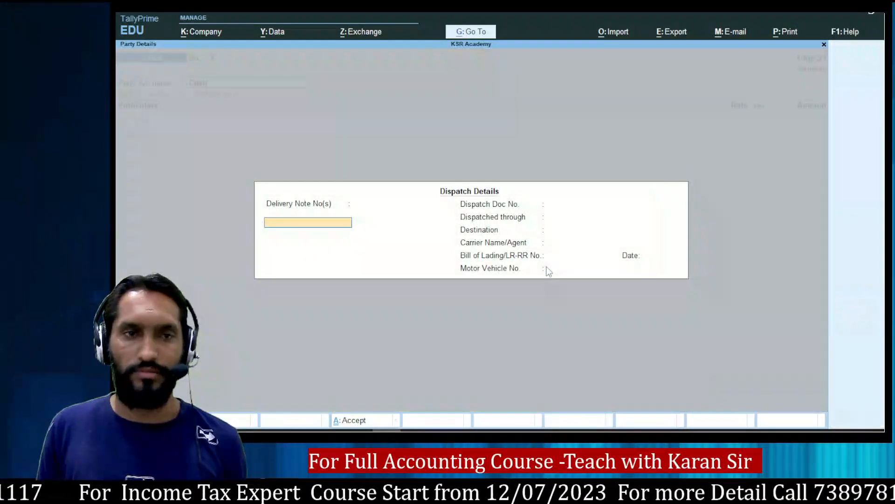
key(ctrl+a)
key(ctrl+a)
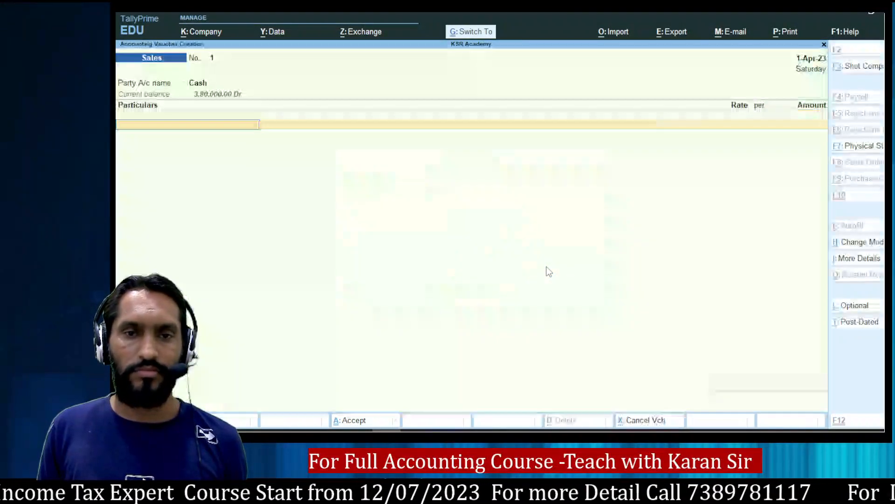
Credit the Sales ledger 90,000 and save the cash sale.
text(Sal)
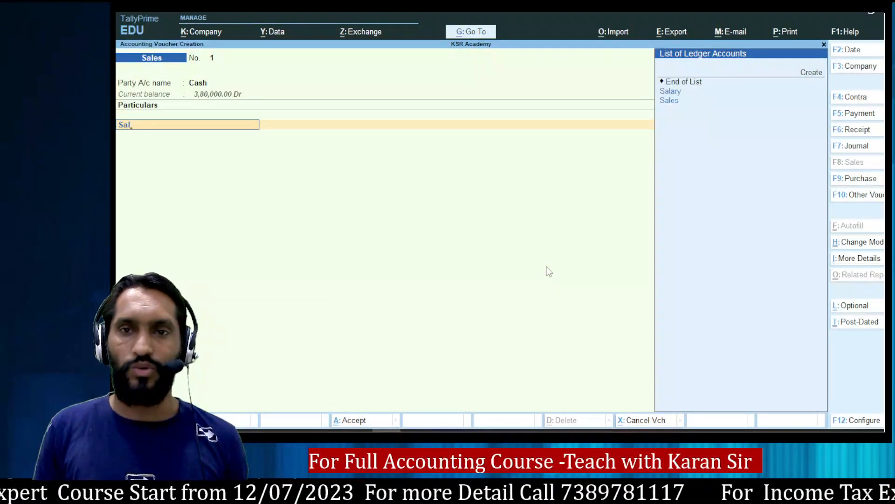
key(Down)
key(Return)
key(alt+Tab)
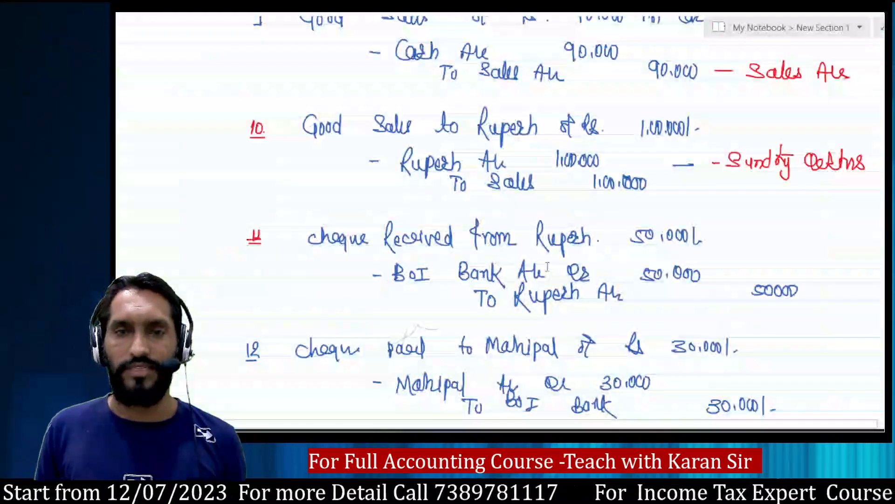
key(alt+Tab)
text(9)
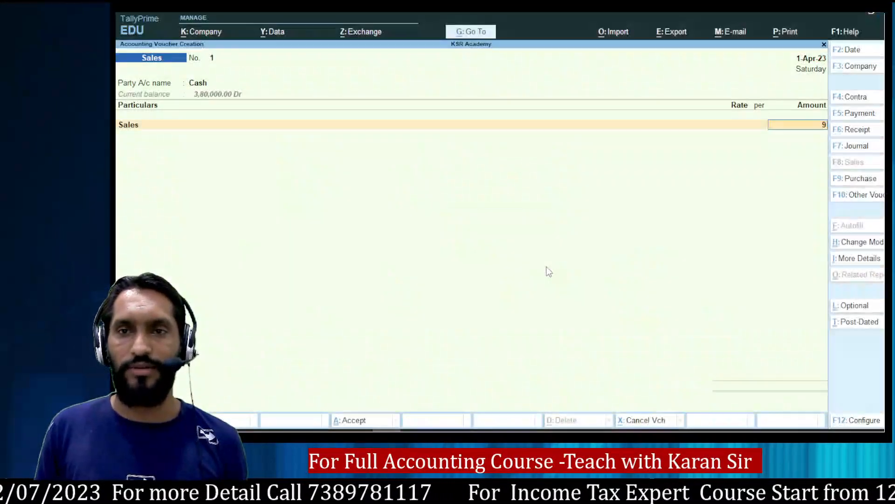
text(0,000)
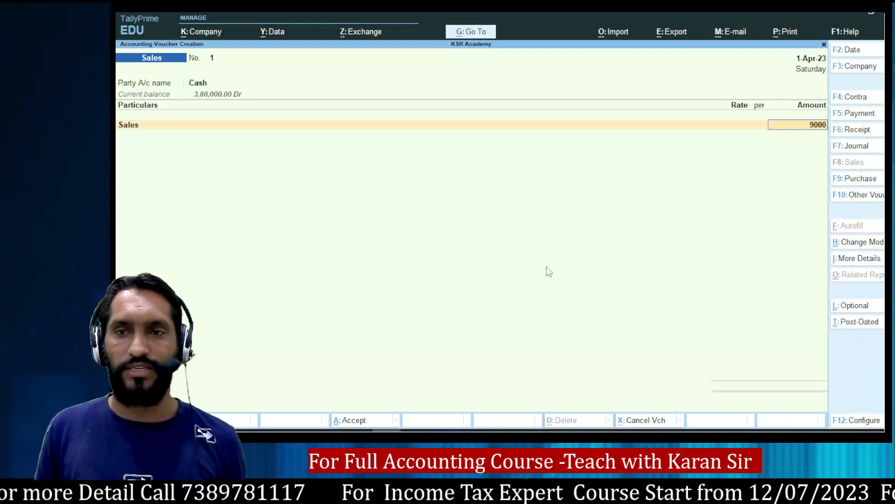
key(Return)
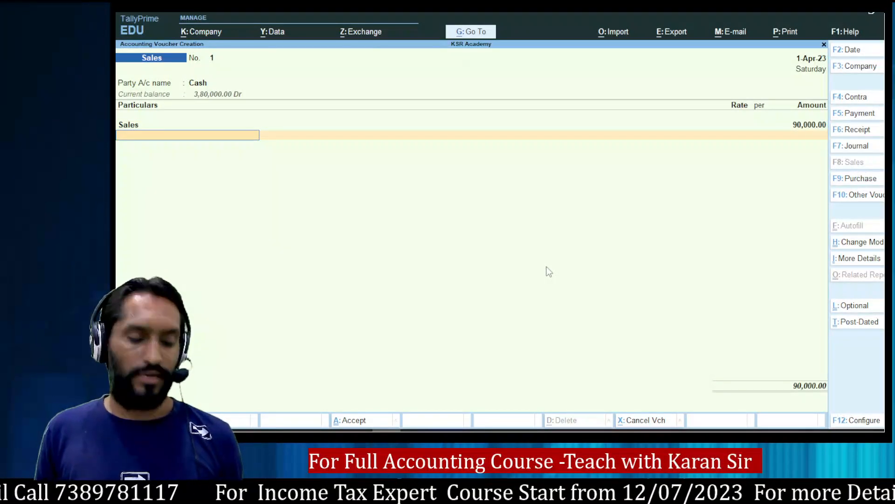
key(ctrl+a)
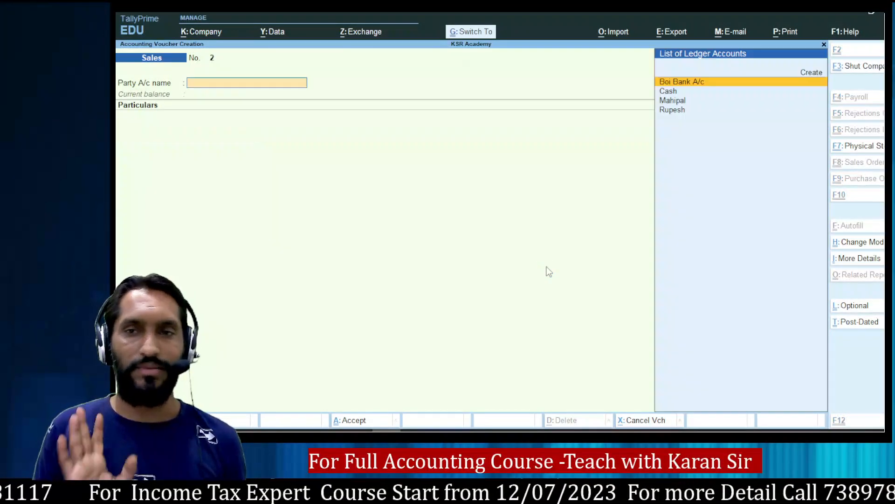
Select the customer's ledger as party on Sales voucher 2.
key(alt+Tab)
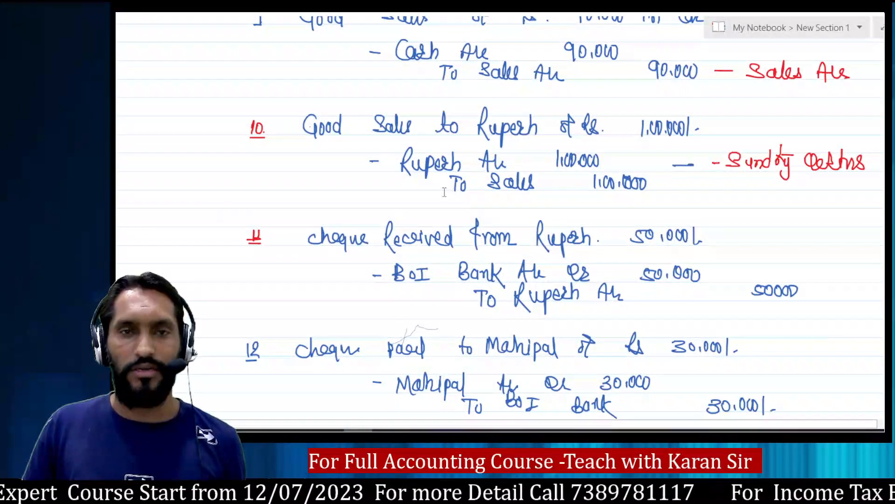
key(alt+Tab)
text(R)
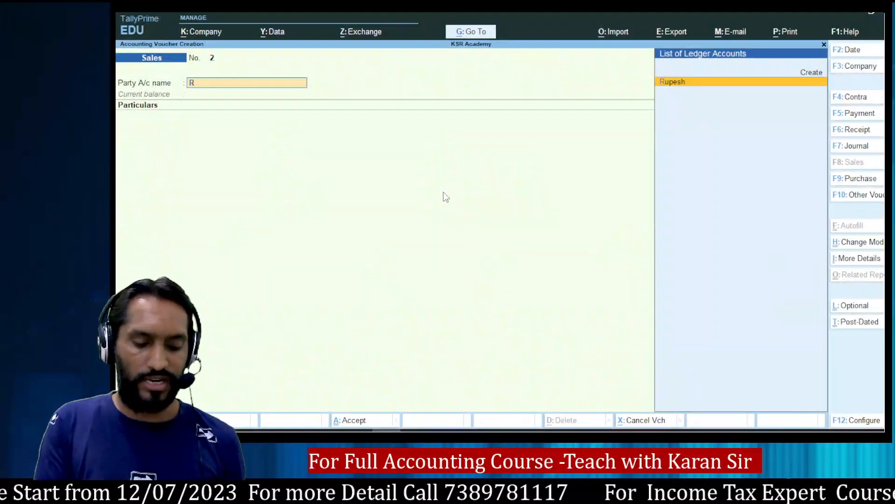
key(Return)
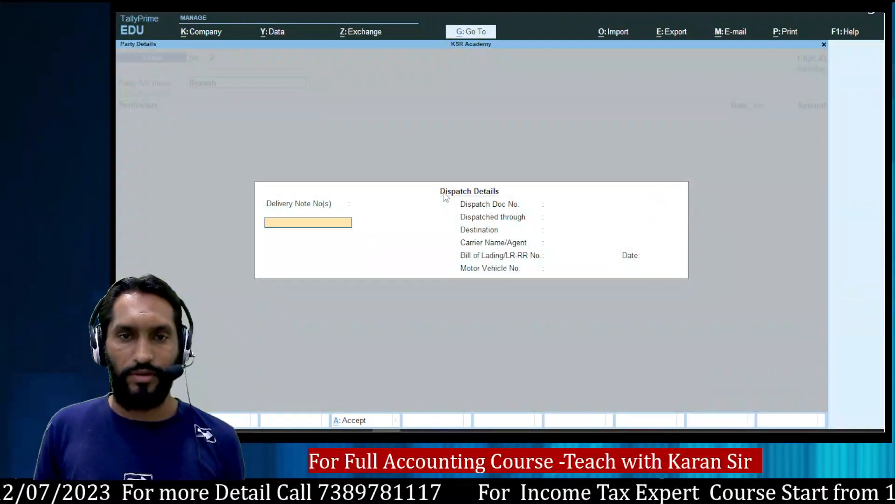
key(ctrl+a)
key(ctrl+a)
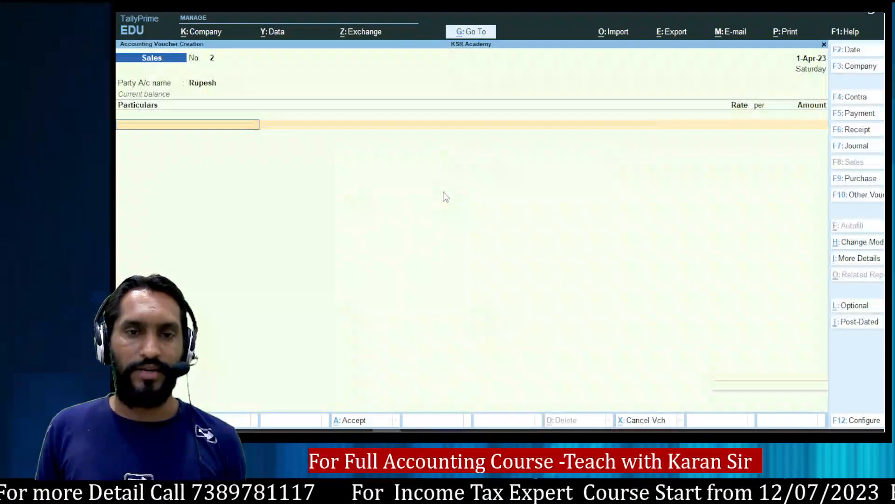
Credit the Sales ledger 1,00,000 and save the credit sale.
text(Sale)
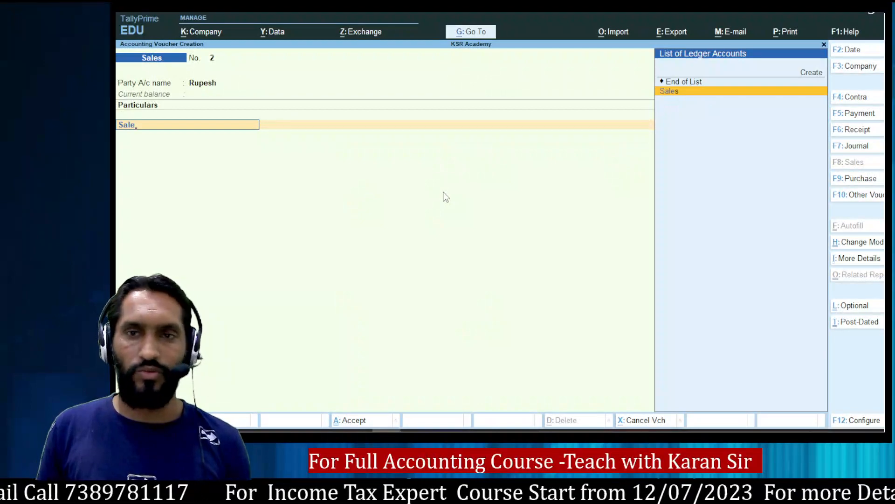
key(Return)
key(alt+Tab)
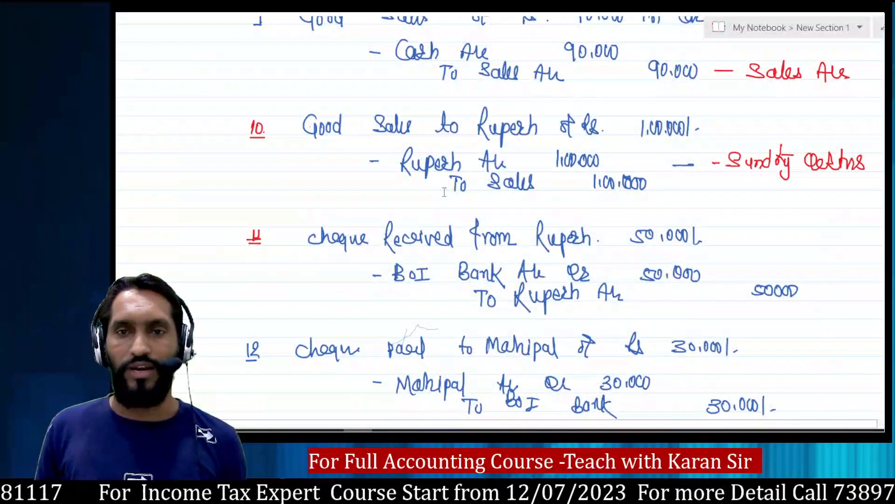
key(alt+Tab)
text(100000)
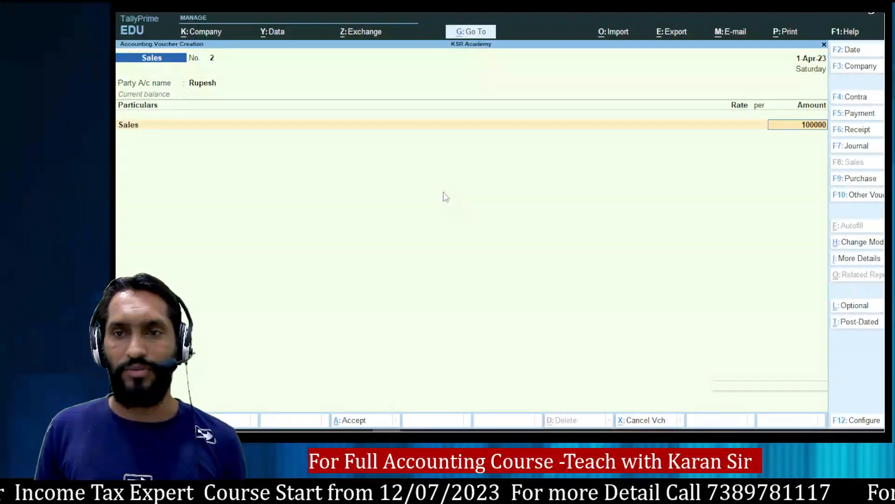
key(Return)
key(ctrl)
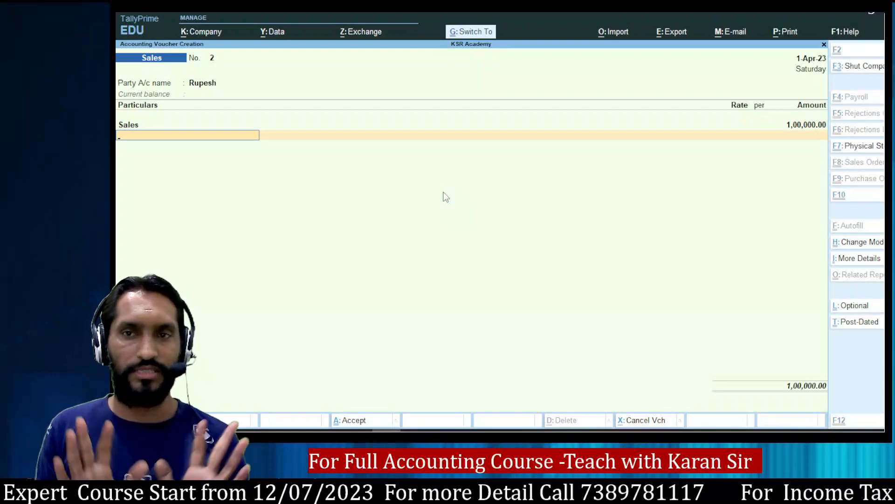
key(ctrl+a)
Record Receipt 2 crediting HDFC Bank Loan A/c 10,00,000 and debiting Boi Bank A/c, then save.
key(alt+Tab)
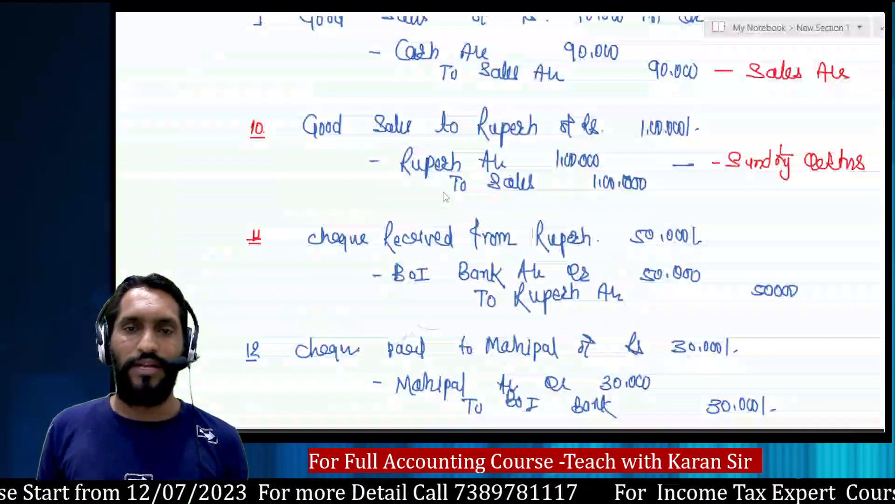
scroll(574, 237, down, 3)
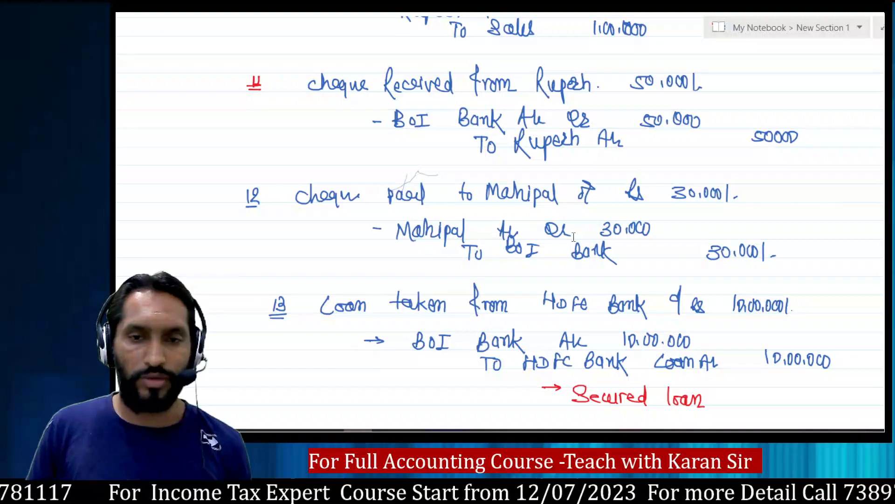
scroll(574, 236, down, 3)
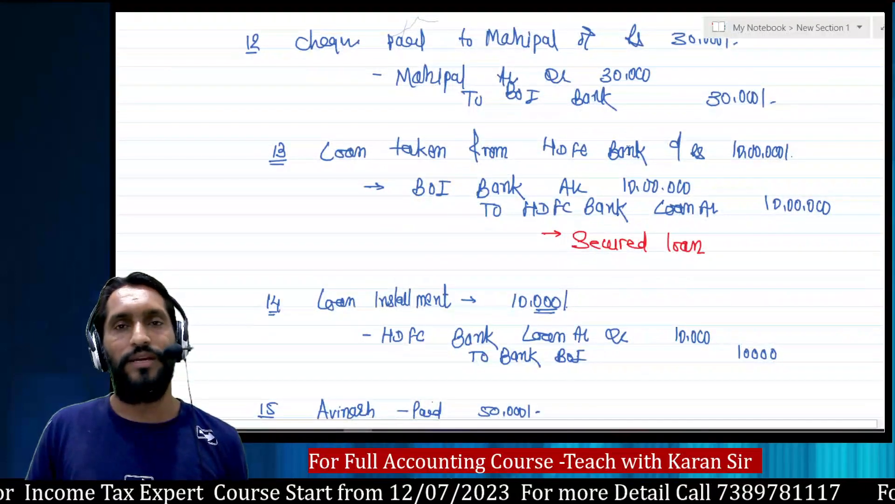
key(alt+Tab)
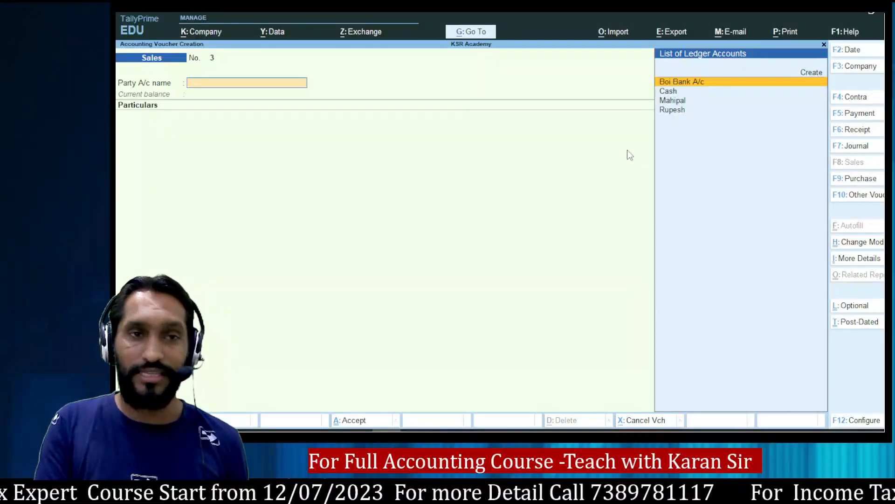
key(F6)
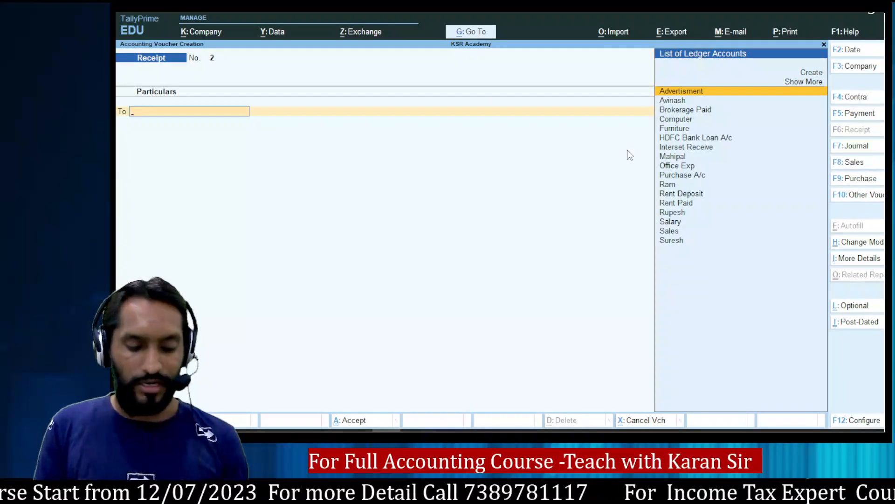
text(Hd)
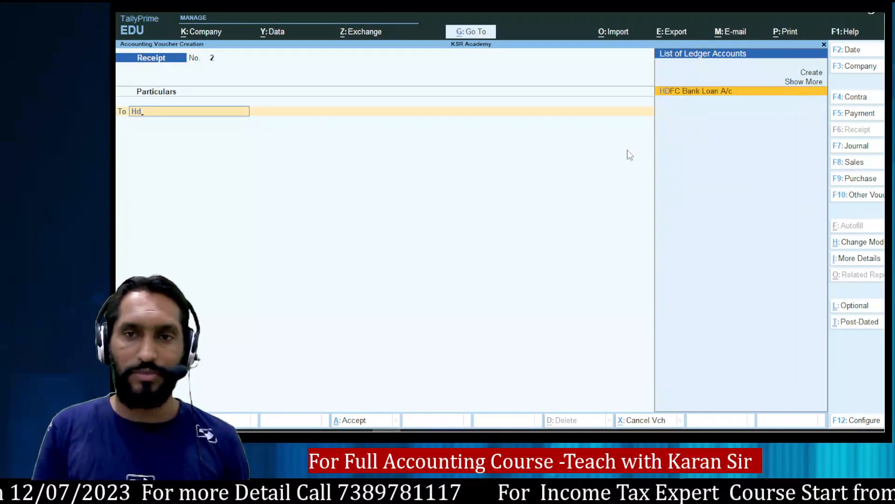
key(Return)
text(1000000)
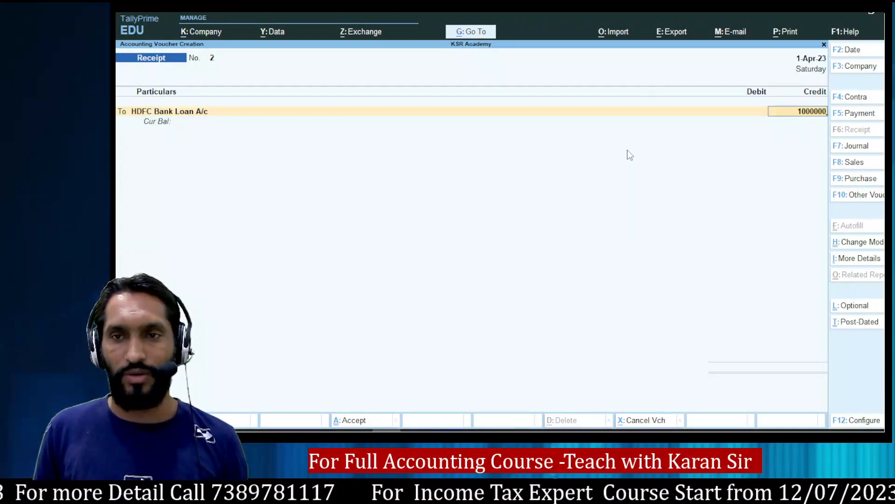
key(Return)
text(Boi)
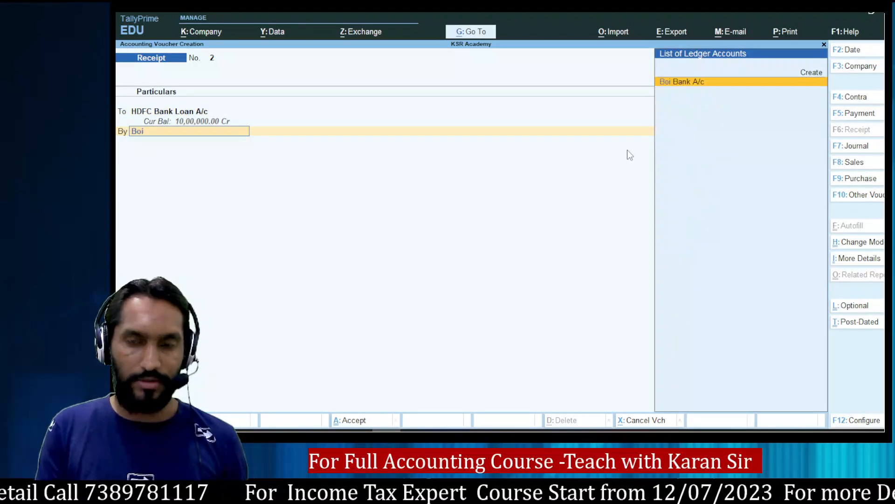
key(Return)
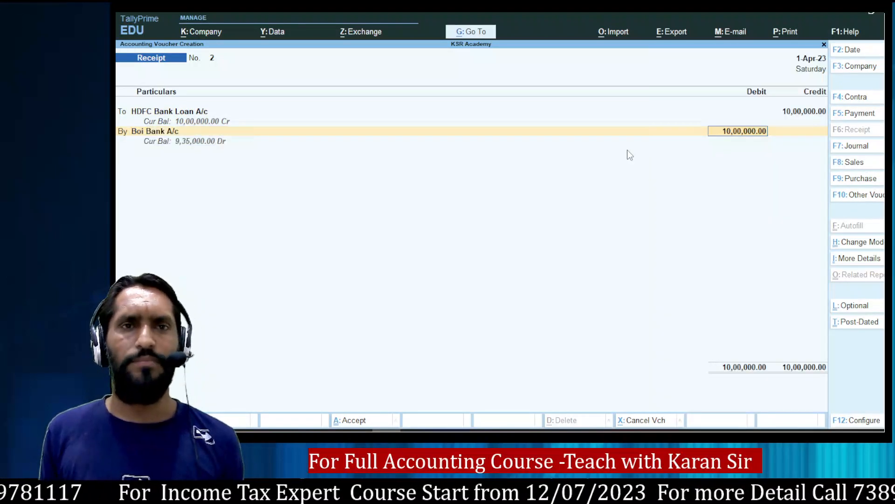
key(ctrl+a)
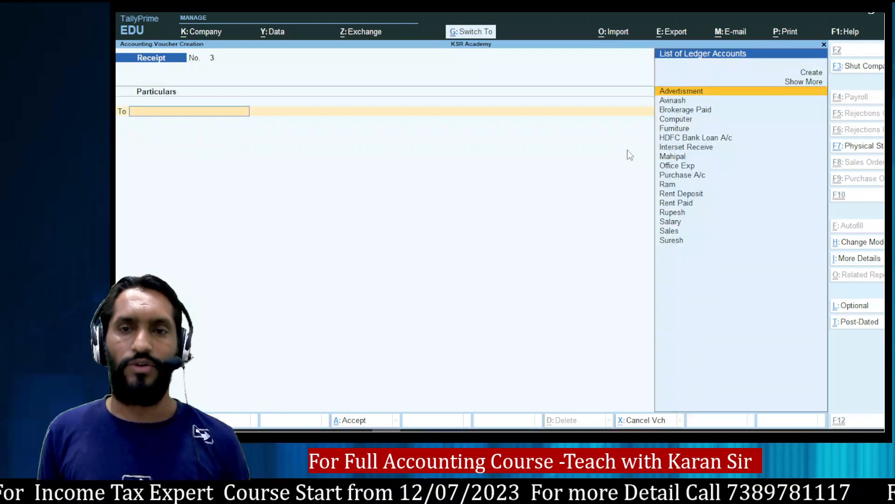
Enter Payment 5 debiting HDFC Bank Loan A/c 10,000 against Boi Bank A/c with cheque allocation.
key(alt+Tab)
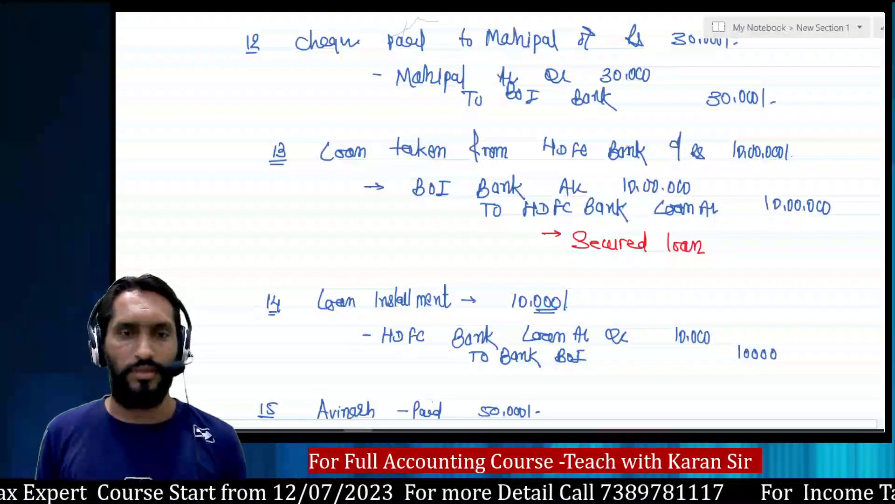
scroll(584, 235, down, 3)
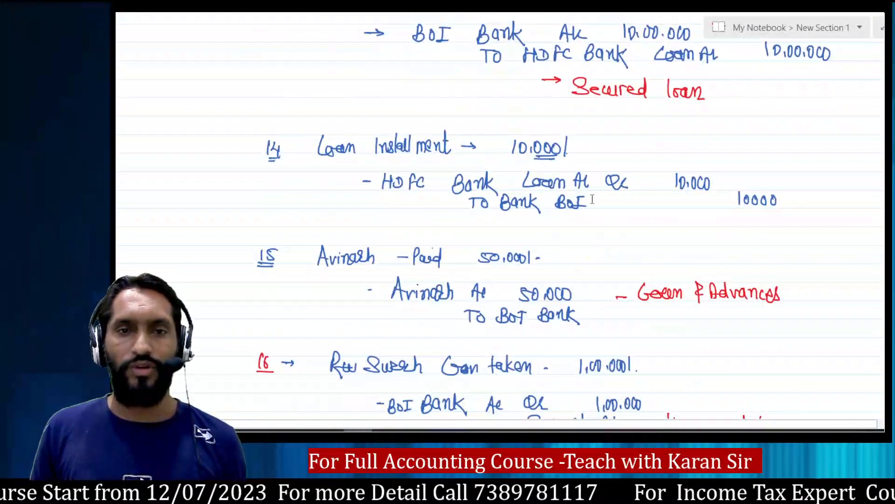
key(alt+Tab)
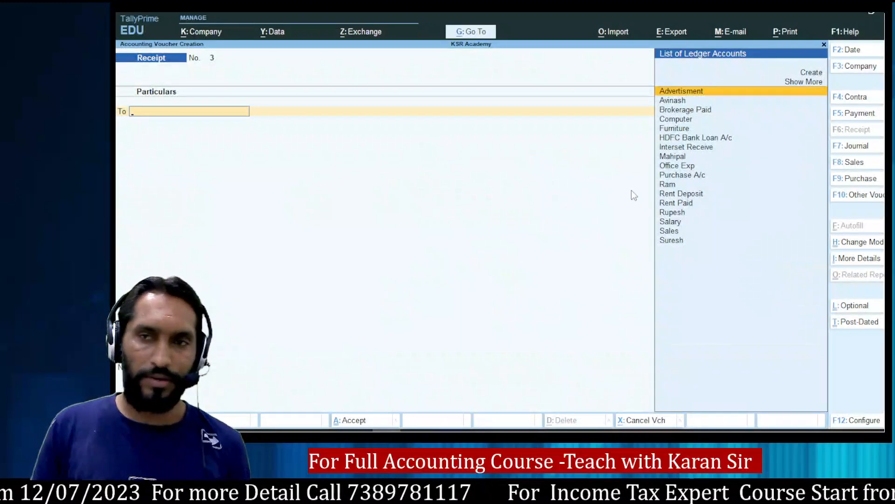
click(848, 116)
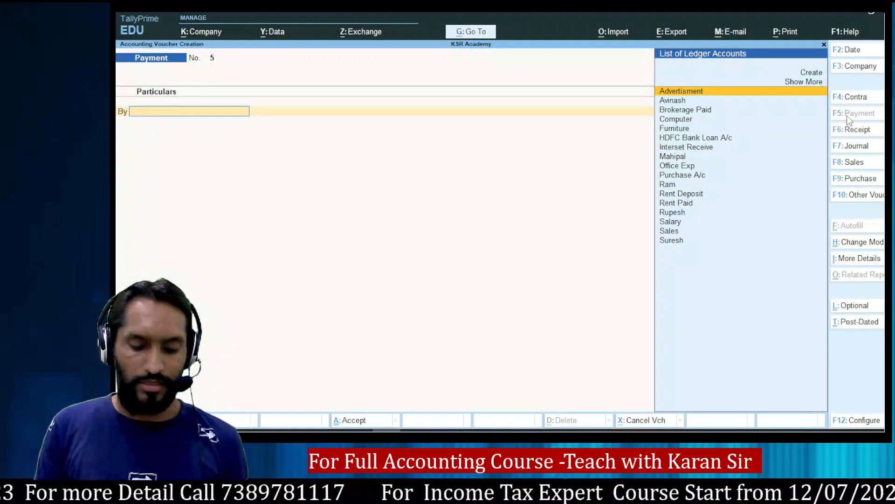
text(Hdf)
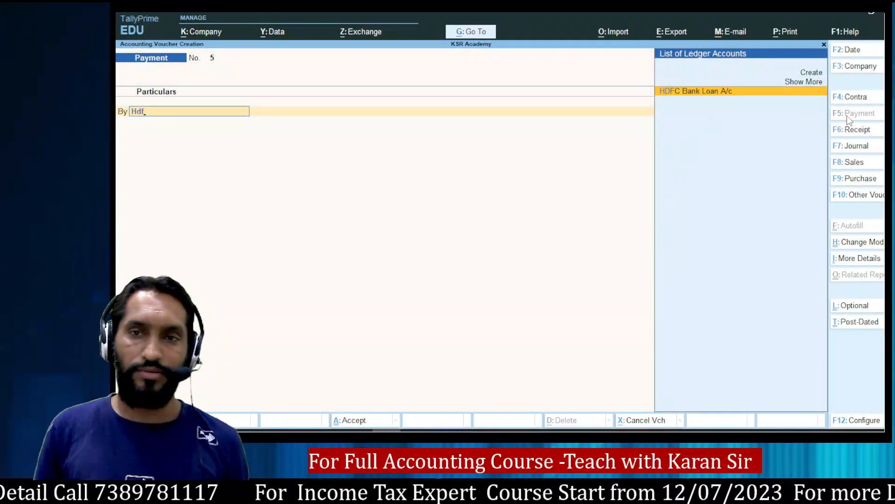
key(Return)
text(10000)
key(Return)
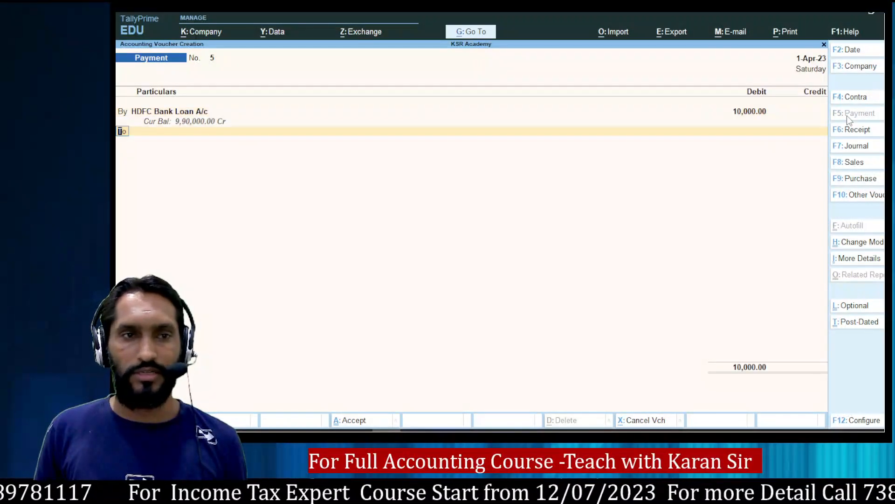
key(Return)
text(B)
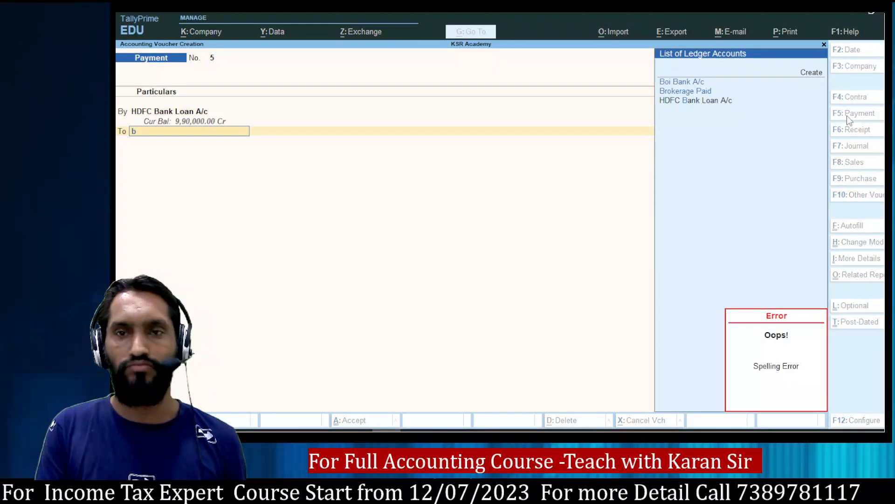
key(Return)
key(Return)
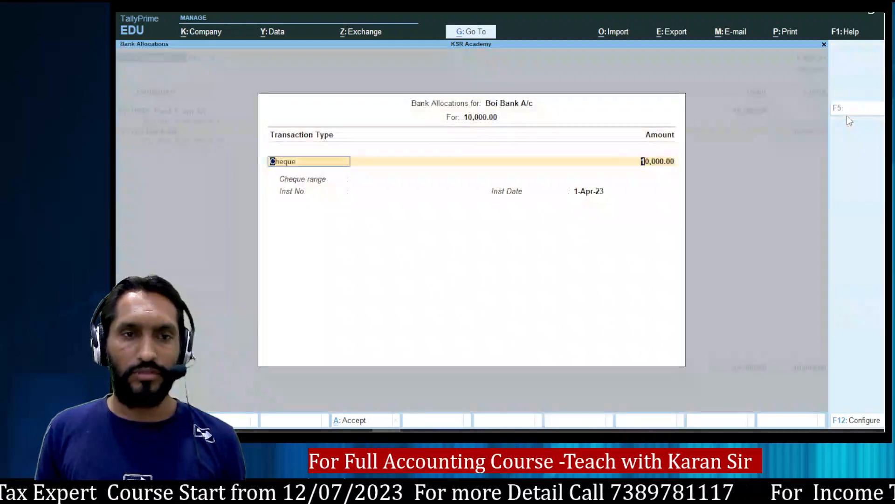
key(Return)
key(Return)
key(Return)
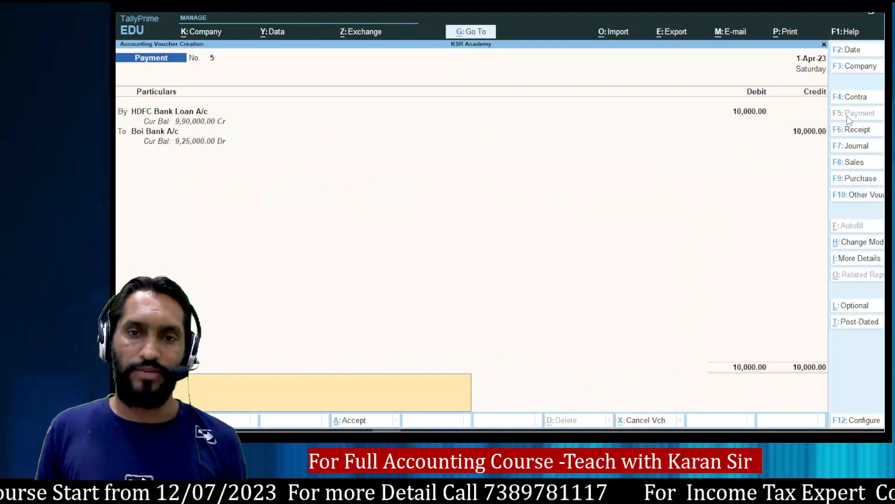
key(Return)
key(Return)
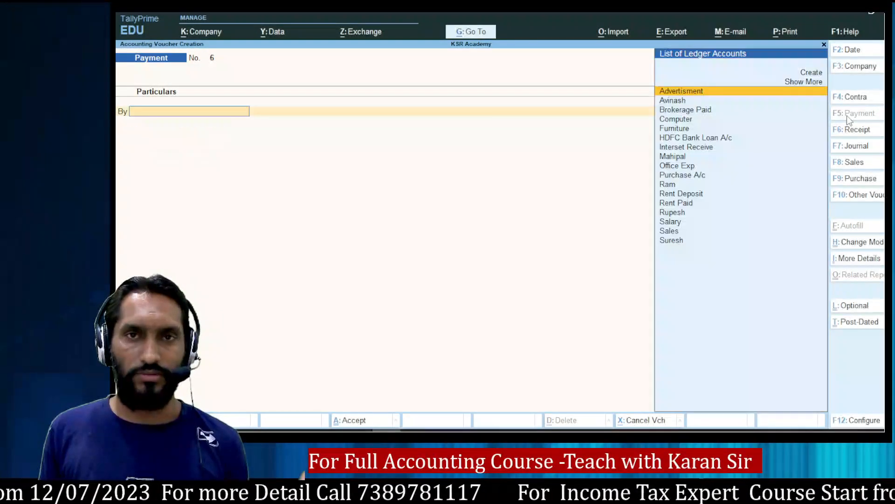
Debit Salary 20,000 on Payment voucher 6.
key(alt+Tab)
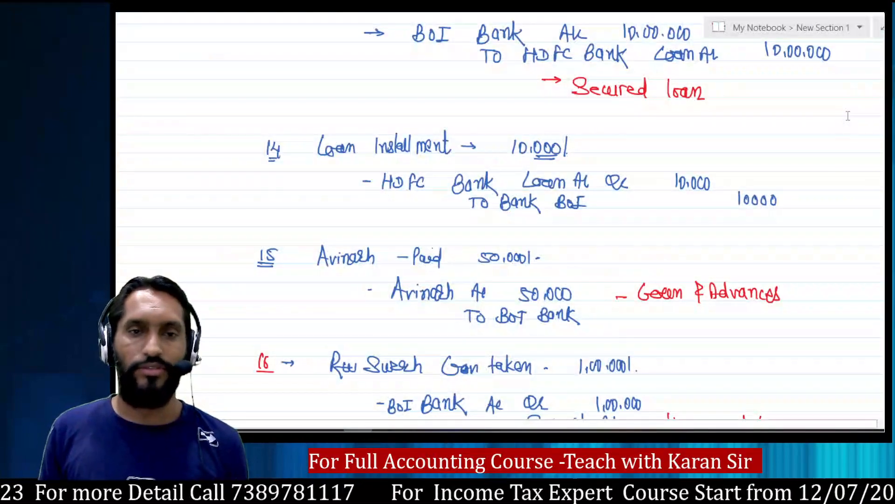
scroll(633, 239, down, 3)
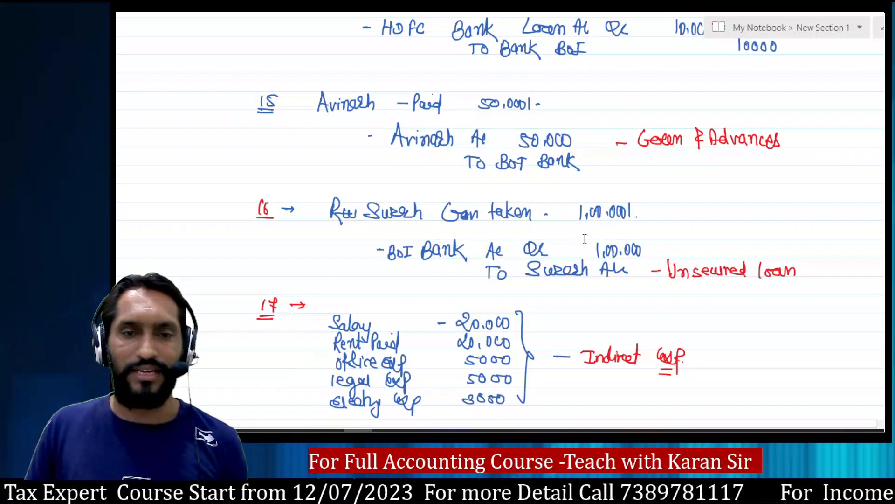
scroll(584, 239, down, 3)
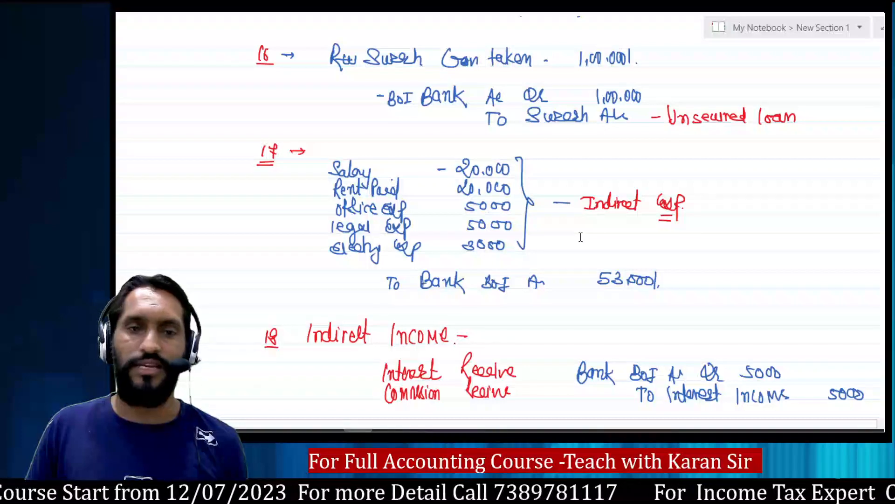
key(alt+Tab)
text(Sa)
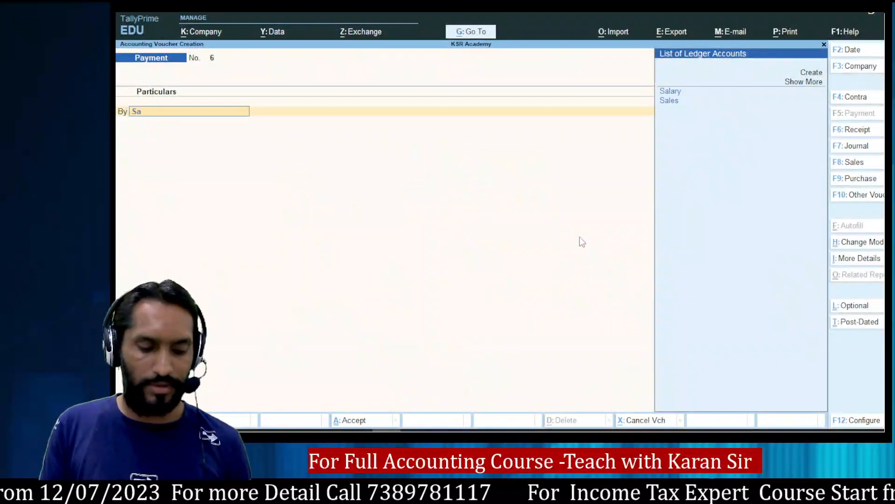
key(Return)
key(alt+Tab)
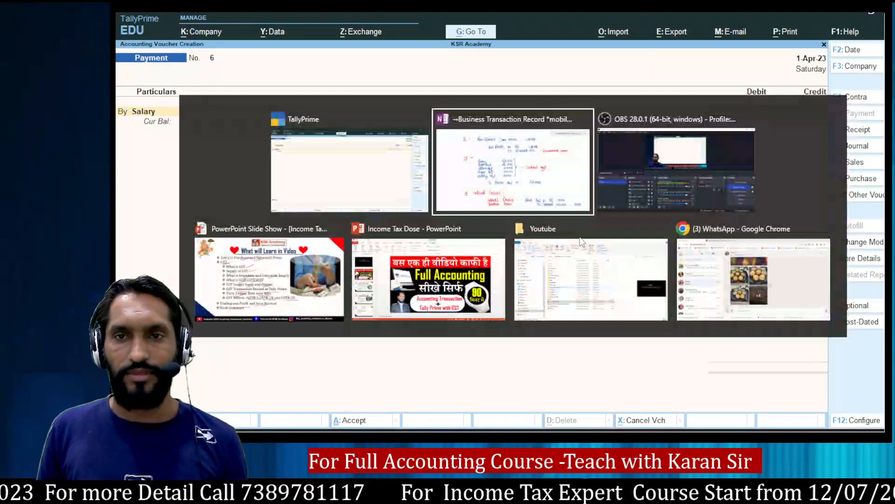
key(alt+Tab)
text(20,0)
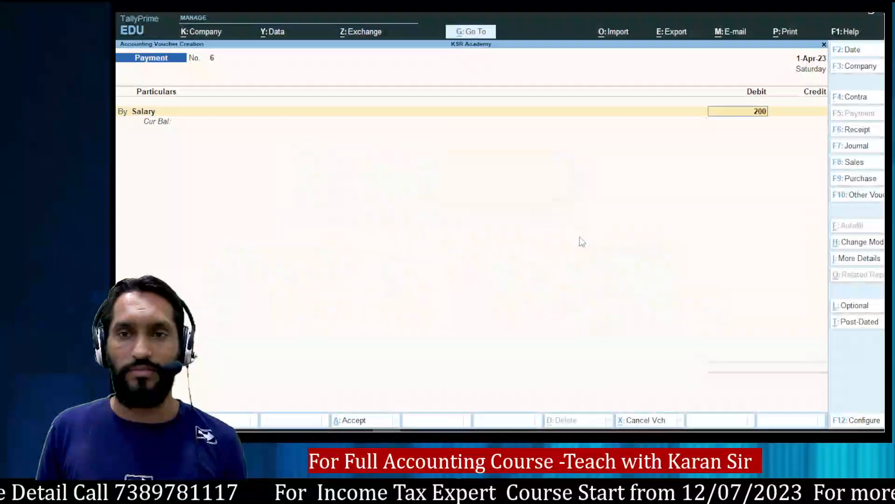
text(00)
key(Return)
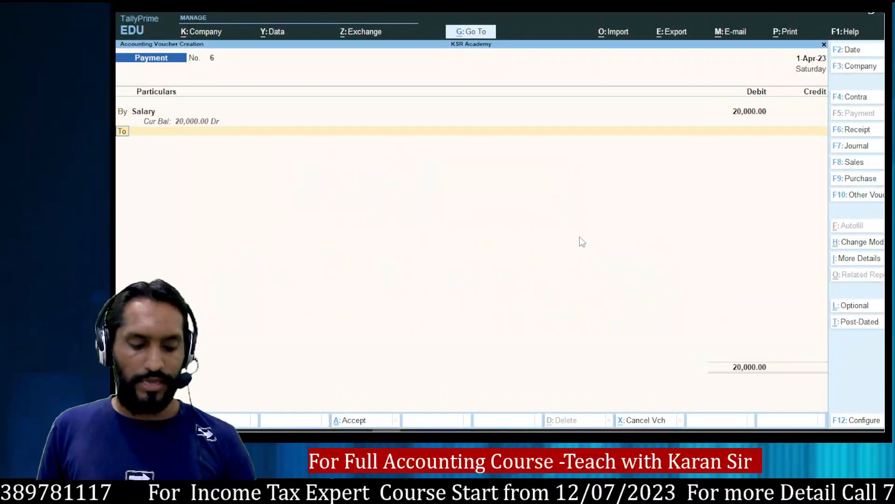
Add a second debit line for Rent Paid 20,000.
key(alt+Tab)
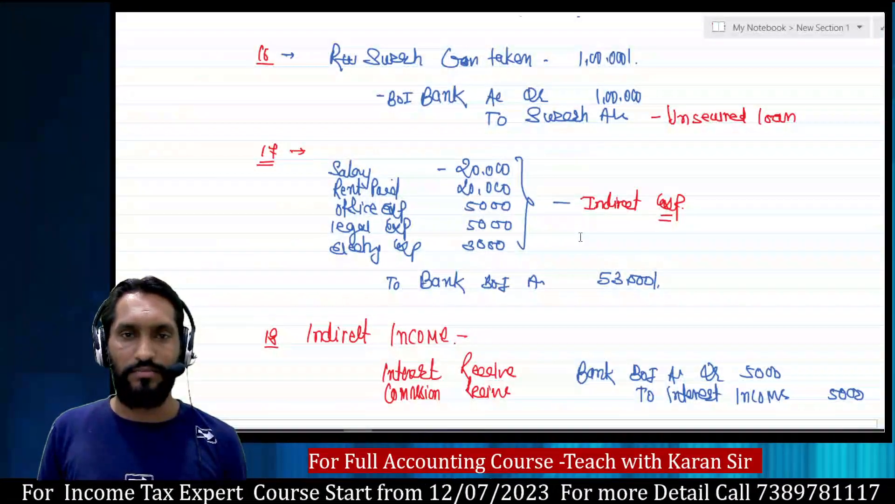
key(alt+Tab)
text(Ent)
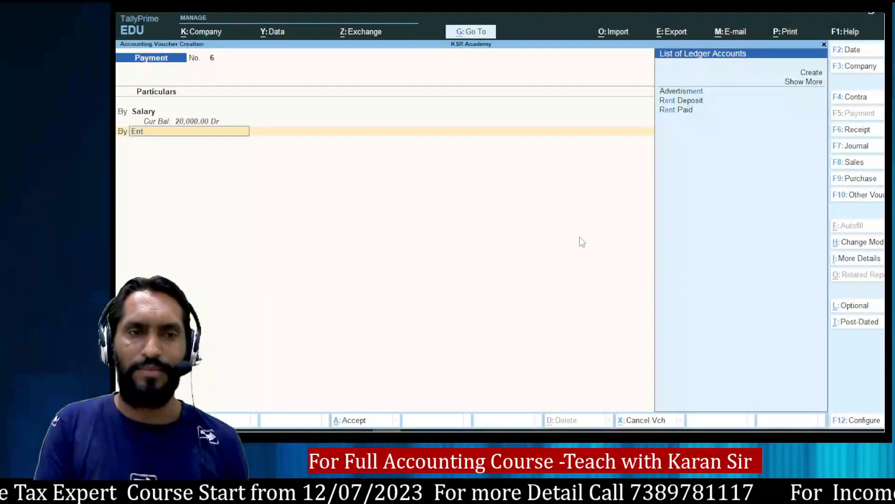
key(Down)
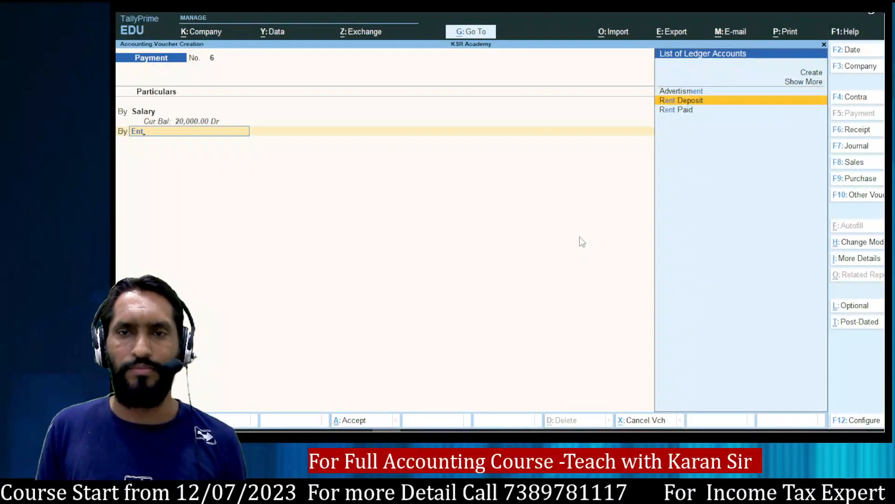
key(Down)
key(Return)
key(alt+Tab)
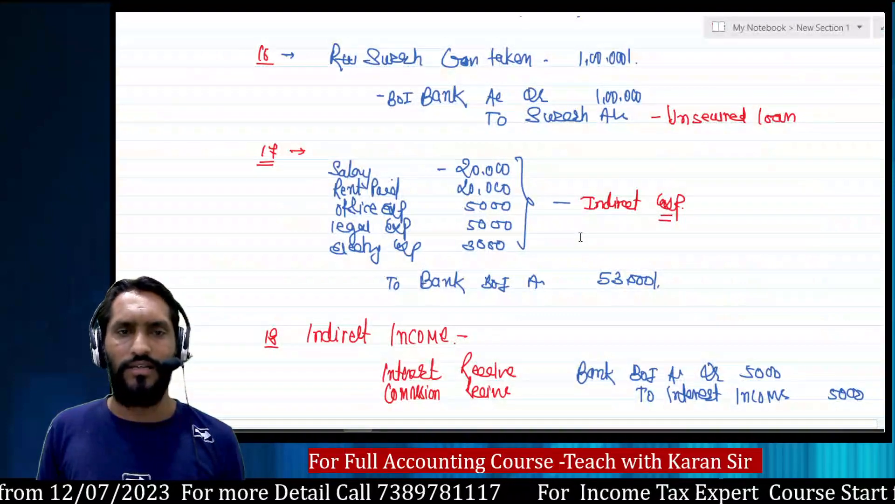
key(alt+Tab)
text(20000)
key(Return)
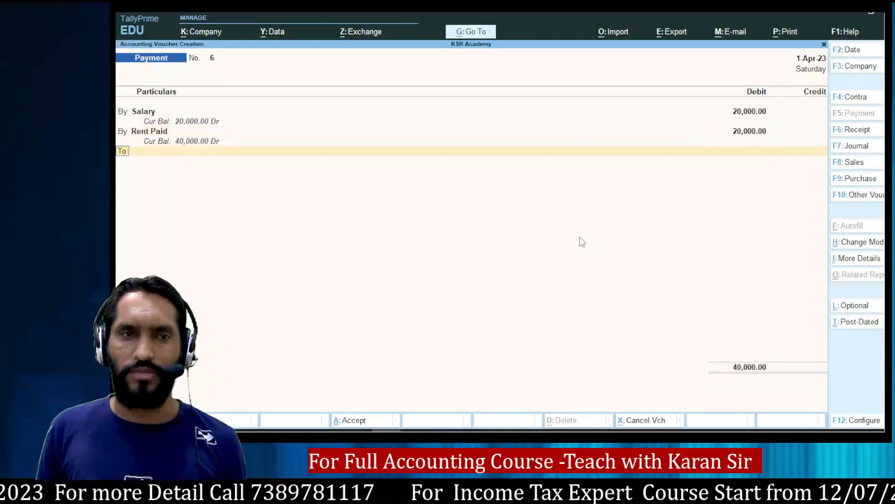
Credit Boi Bank A/c 40,000 by cheque and save Payment voucher 6.
key(Return)
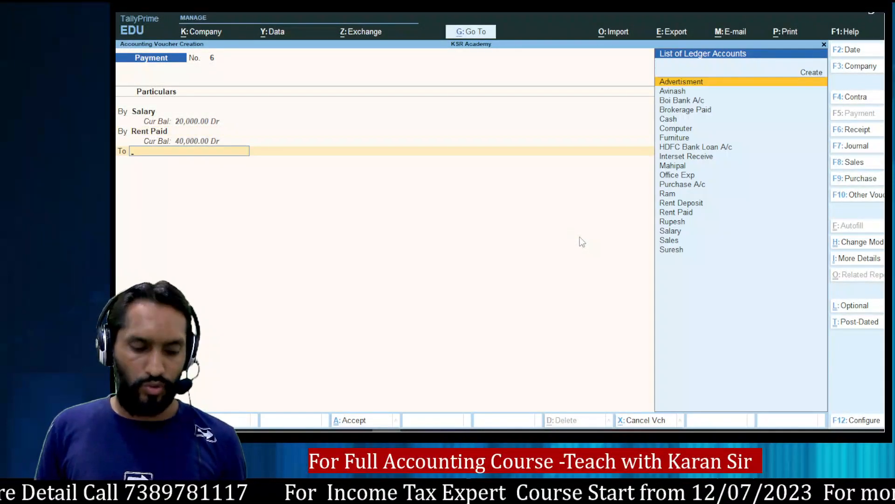
text(B)
key(Return)
key(Down)
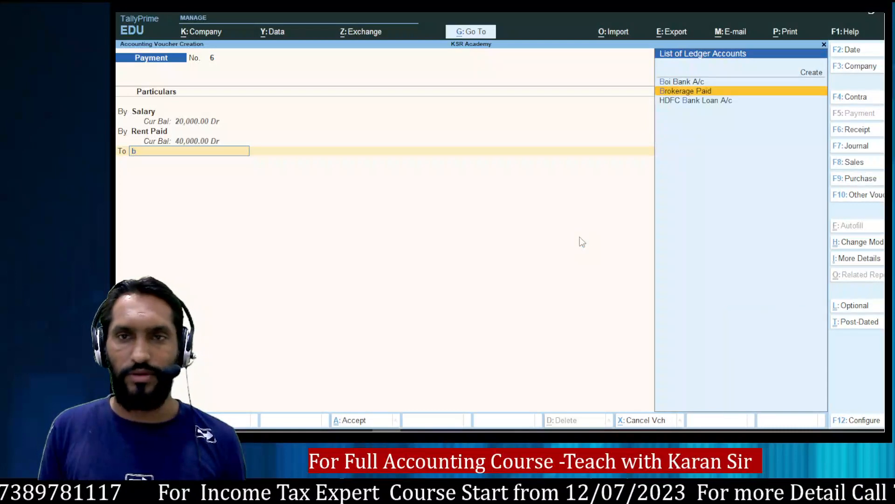
key(Up)
key(Return)
key(Return)
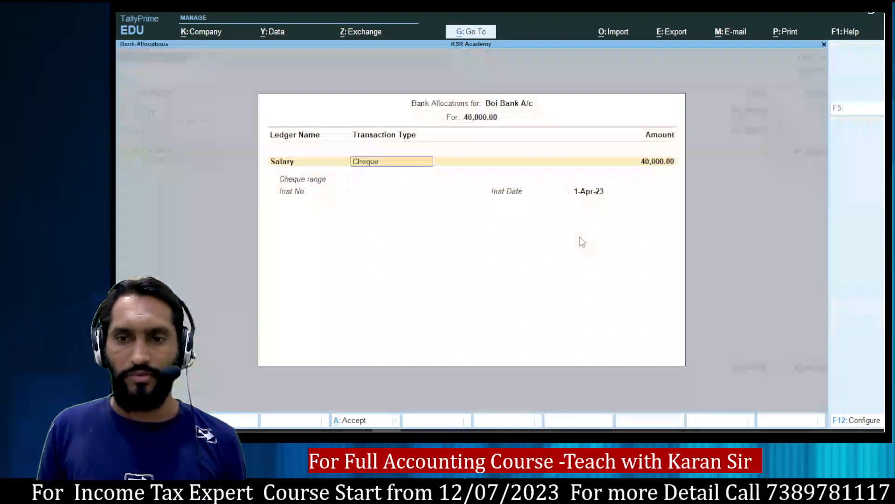
key(Return)
key(Return)
key(Return)
key(Return)
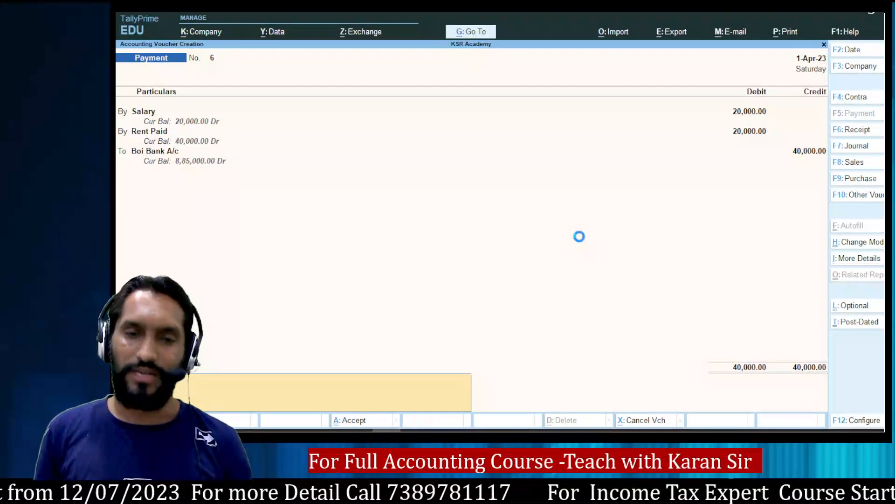
key(Return)
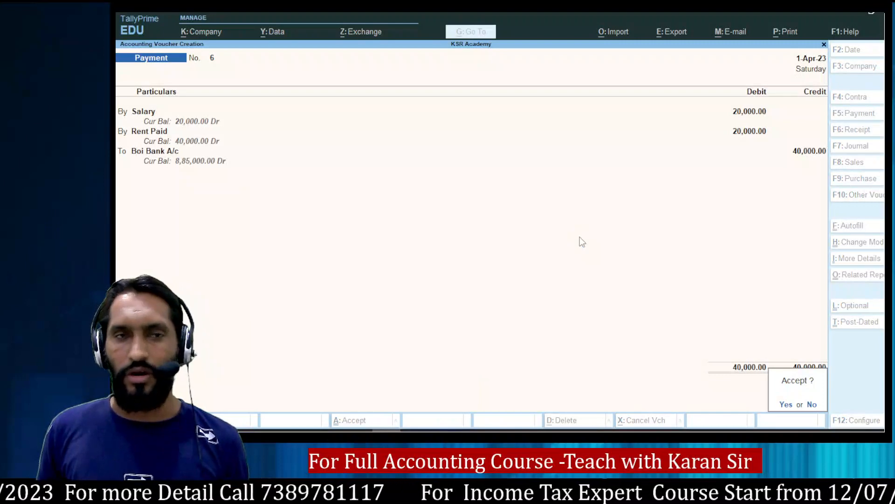
key(Return)
Start a receipt voucher crediting Interset Receive with 5,000.
key(F6)
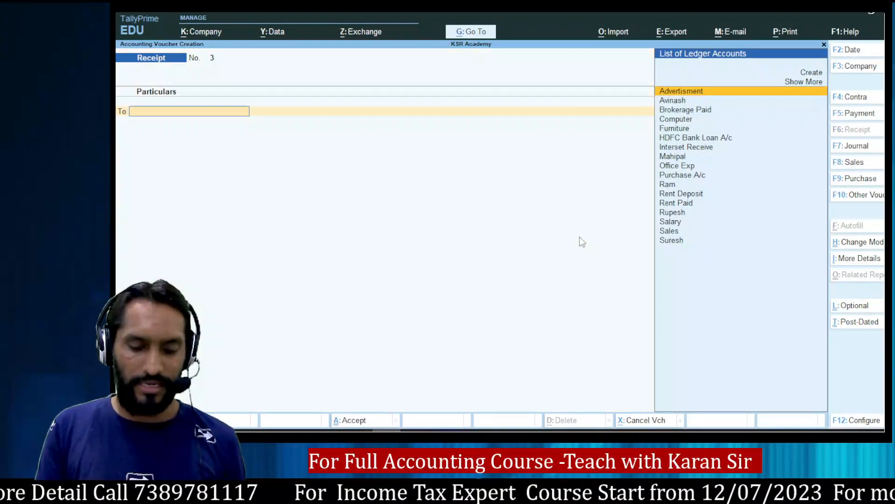
text(Int)
key(Return)
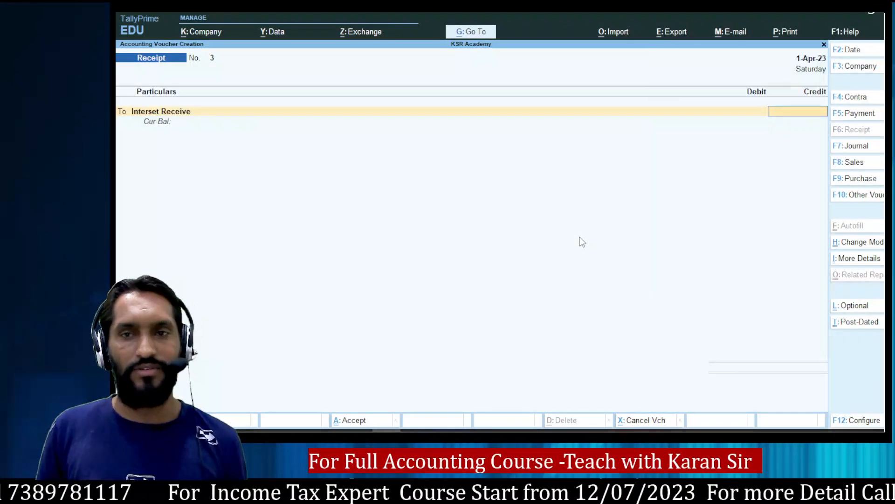
key(alt+Tab)
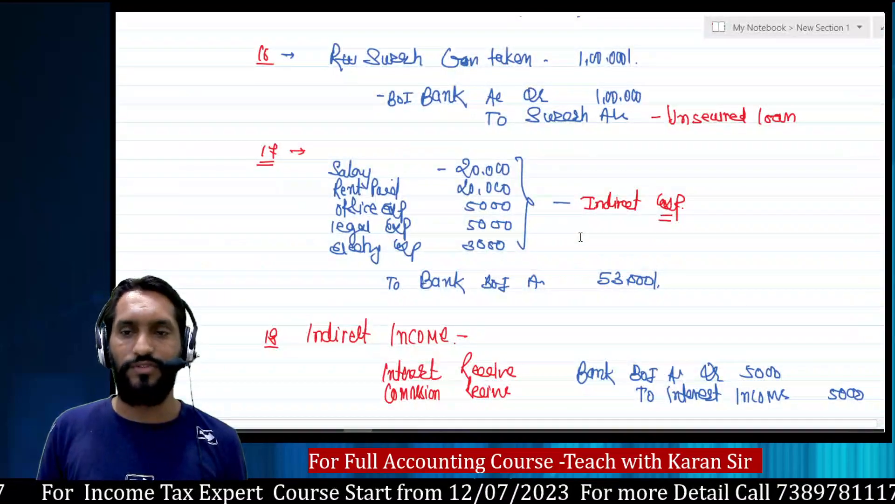
key(alt+Tab)
text(50000)
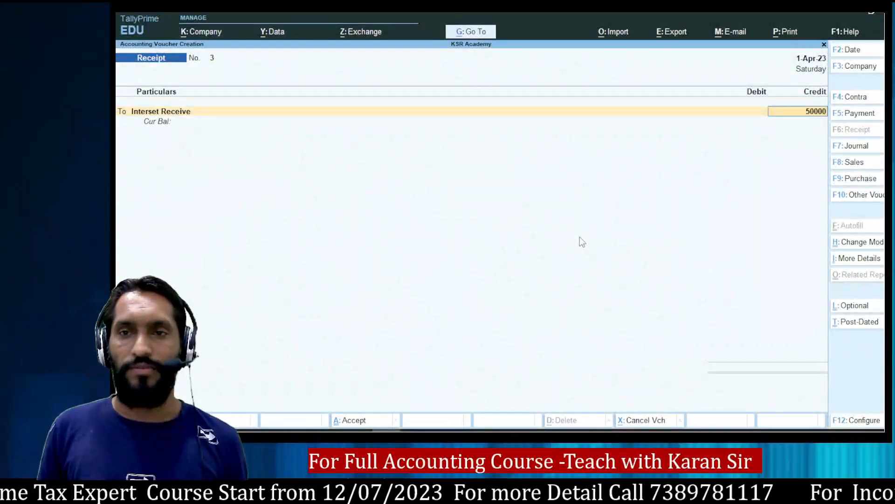
key(BackSpace)
key(Return)
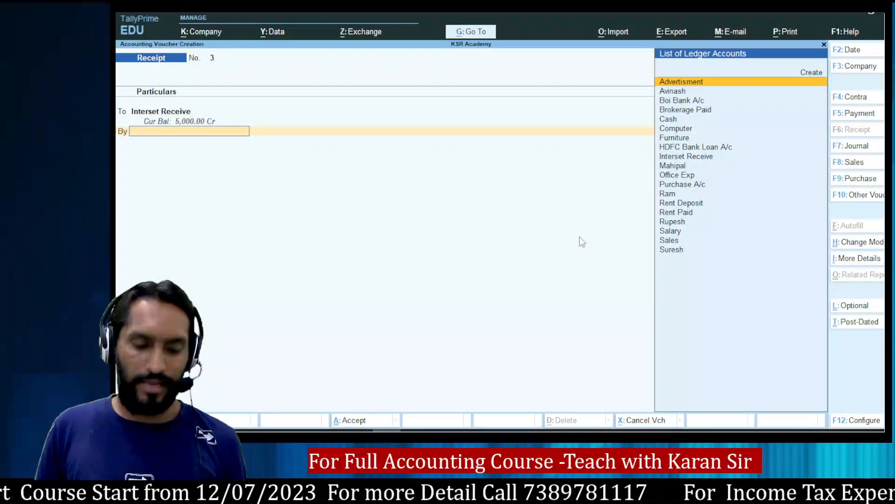
Debit Boi Bank A/c in the By line and save it as Receipt No. 3.
text(B)
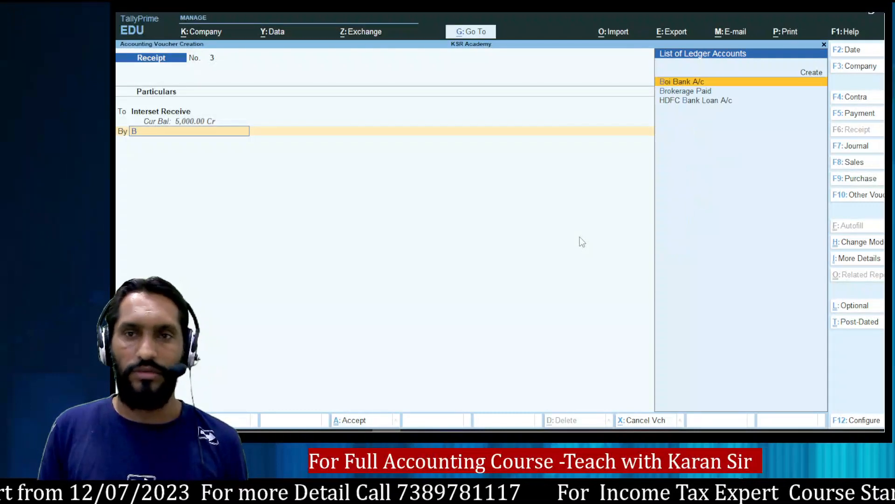
key(Return)
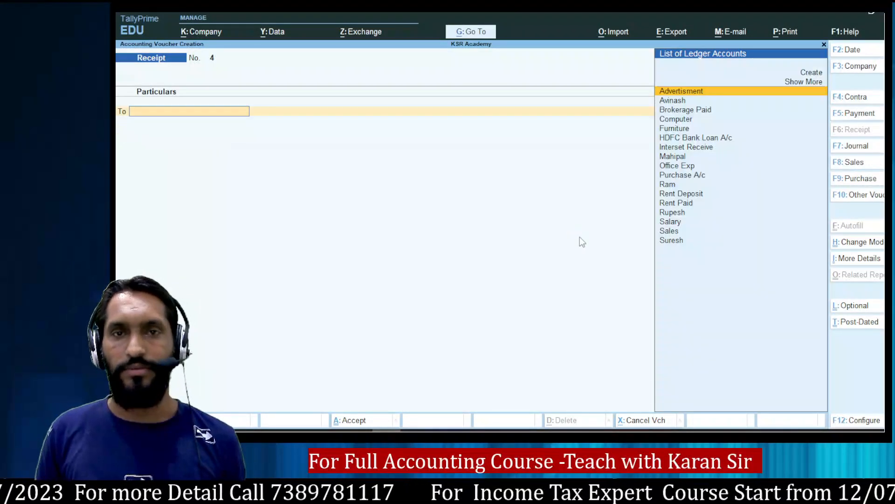
key(alt+Tab)
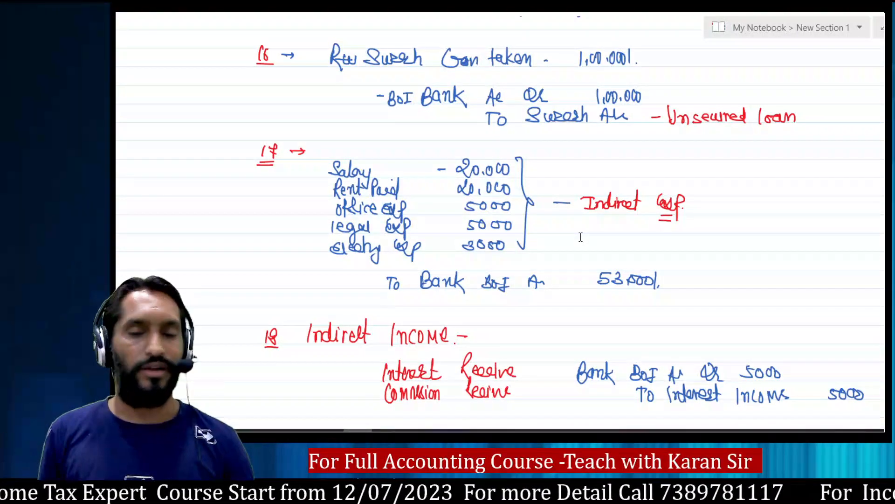
key(alt+Tab)
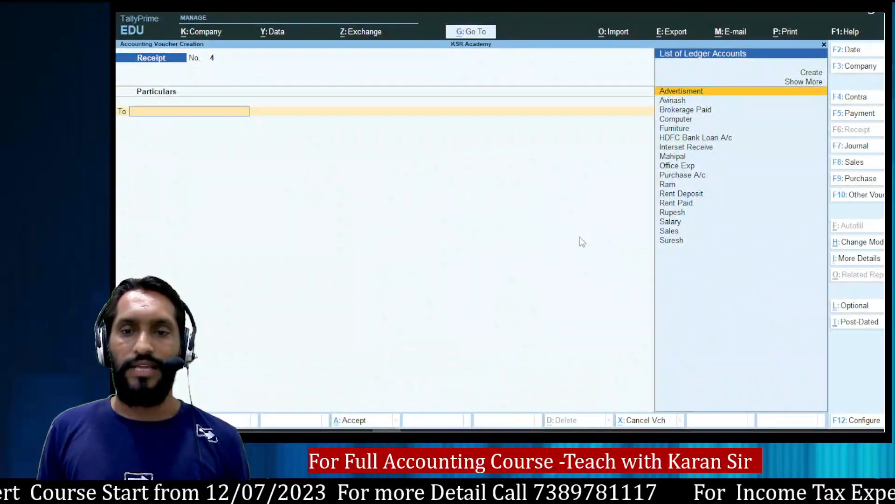
key(Escape)
Open the Profit & Loss A/c and drill into the Advertisment ledger's vouchers.
key(Return)
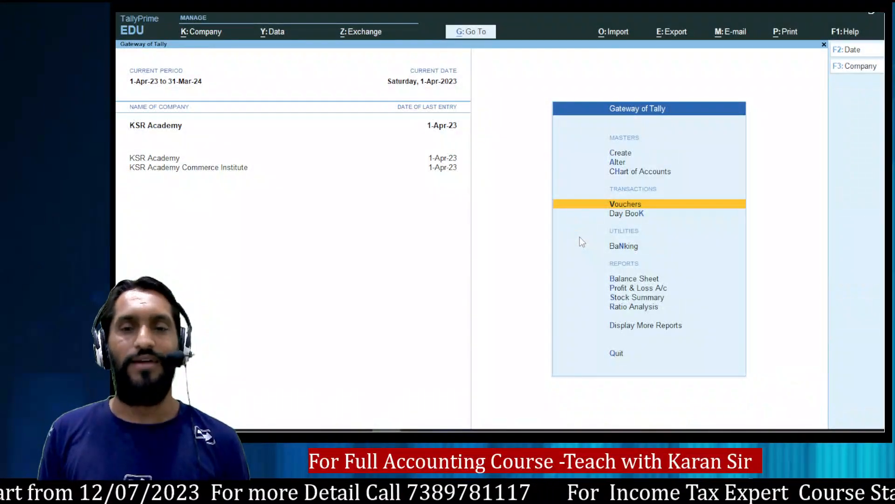
key(Down)
key(Down)
key(Down)
key(Down)
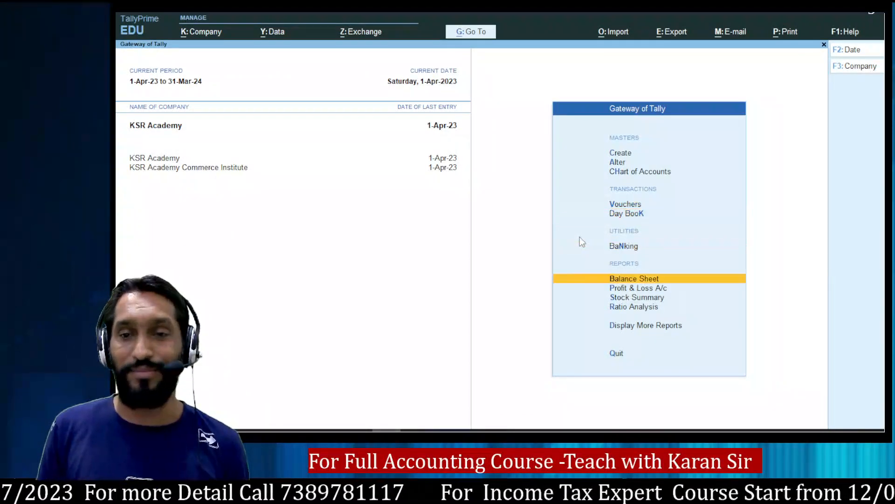
key(Return)
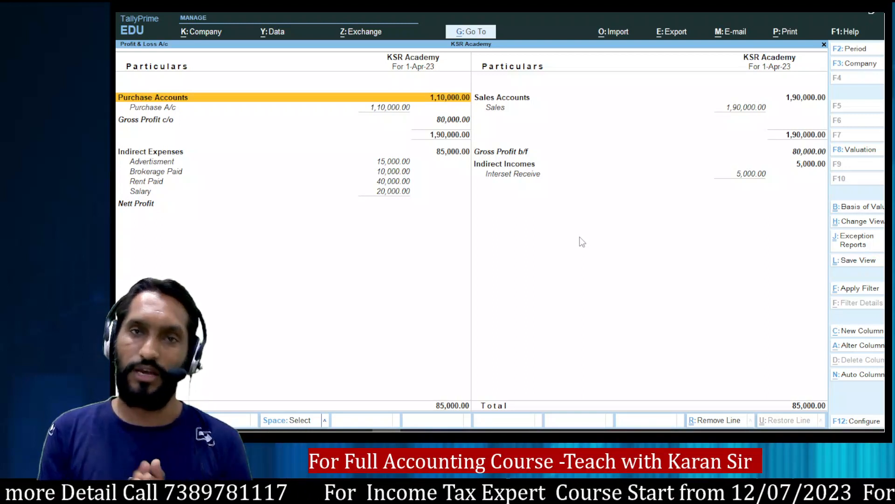
key(Down)
key(Down)
key(Down)
key(Down)
key(Down)
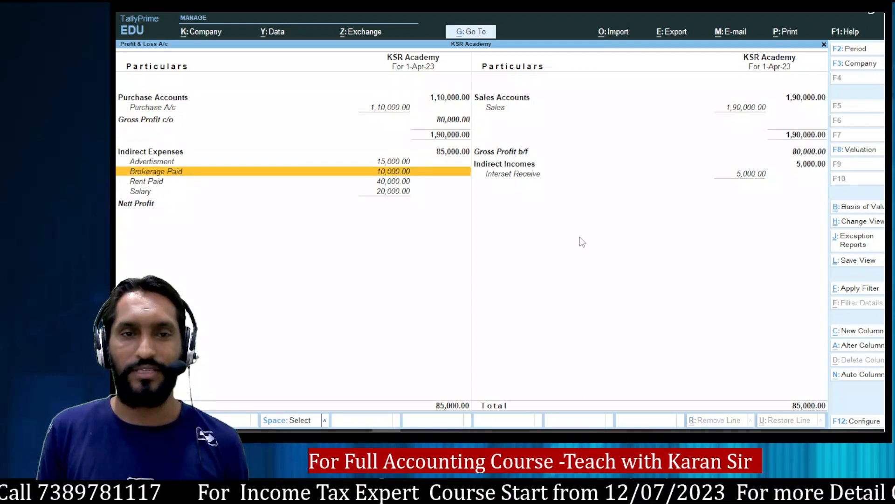
key(Up)
key(Return)
key(Return)
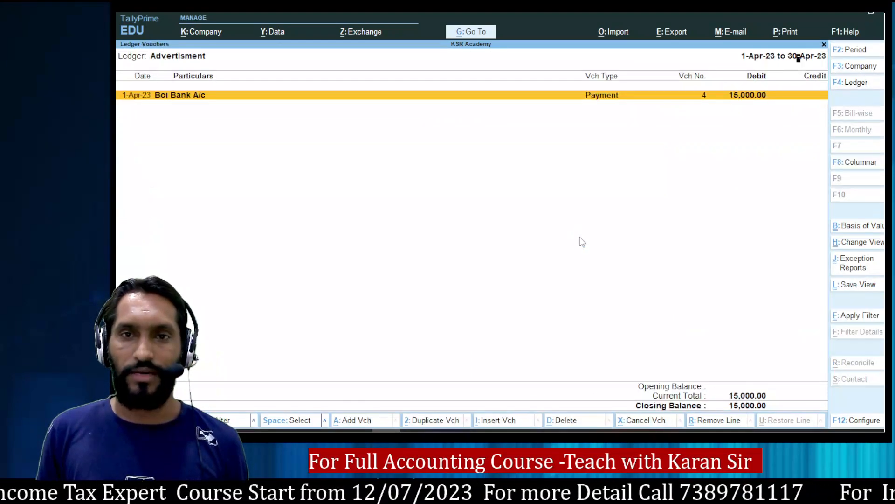
Change Payment No. 4's Advertisment debit from 15,000 to 10,000 and save it.
key(Return)
text(10000)
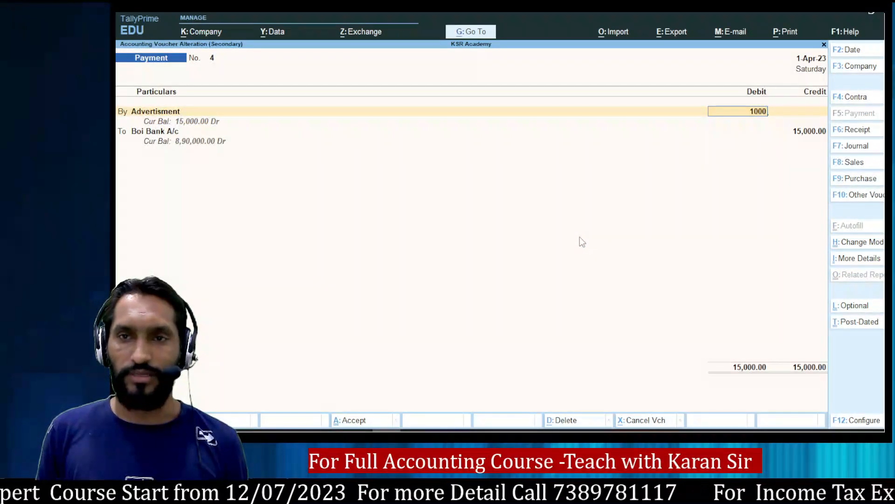
key(Return)
key(ctrl)
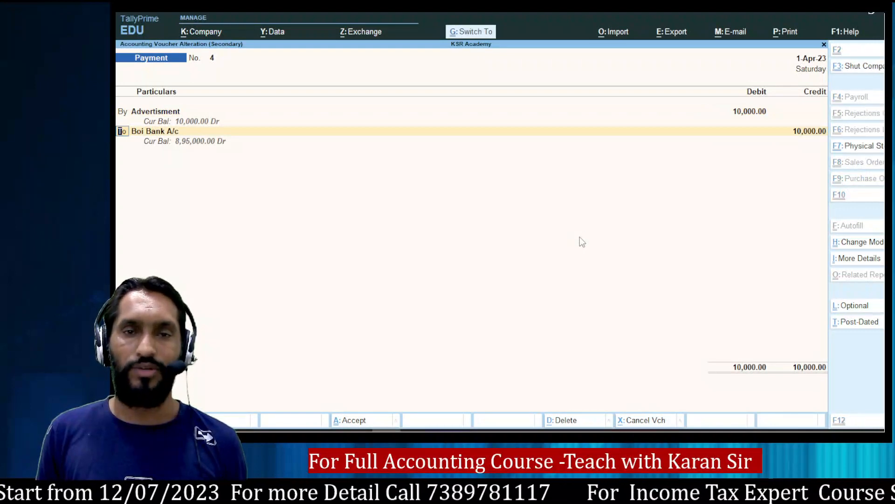
key(ctrl+a)
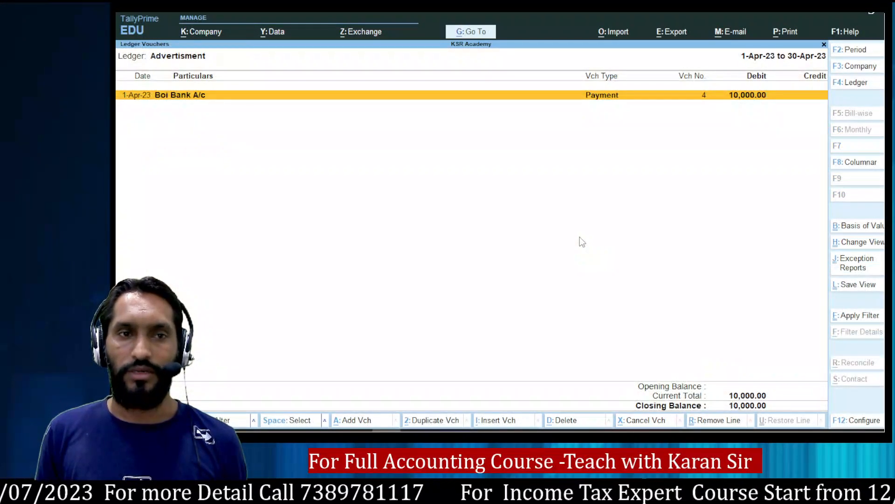
Confirm the Profit & Loss now shows a Nett Profit of 5,000, then close it.
key(Escape)
key(Escape)
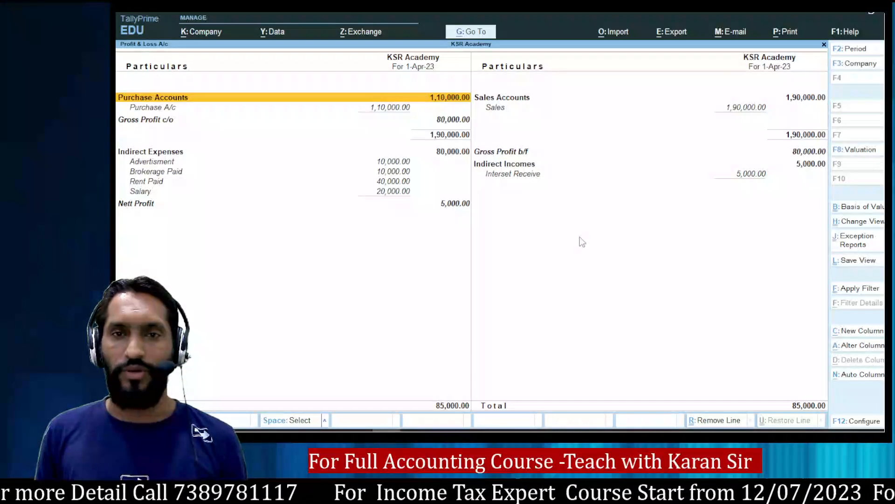
key(Down)
key(Down)
key(Down)
key(Down)
key(Down)
key(Down)
key(Down)
key(Down)
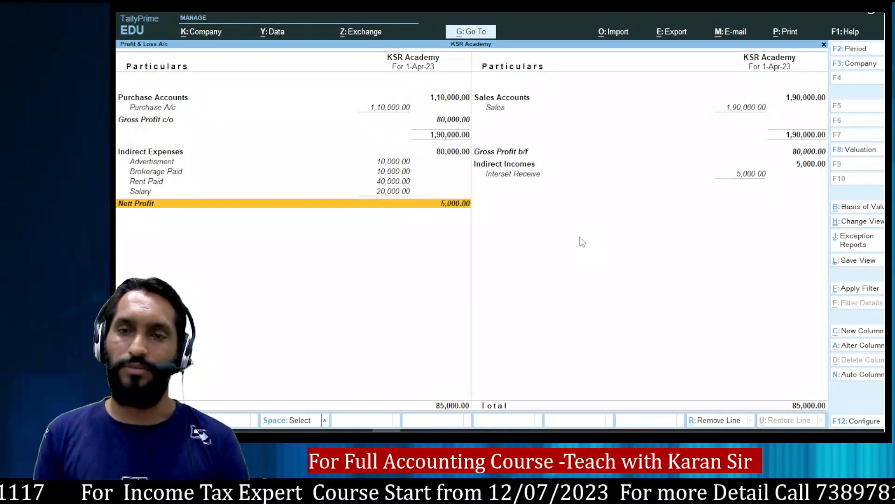
key(Escape)
key(Up)
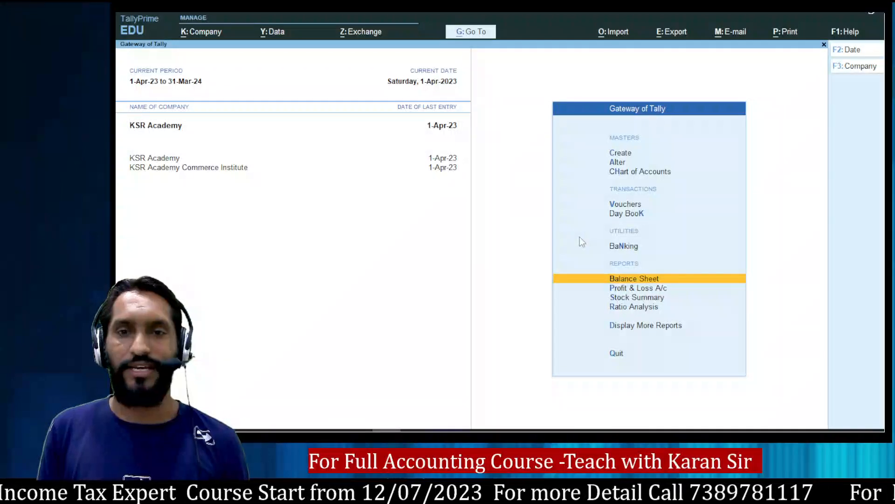
key(Return)
key(alt+F5)
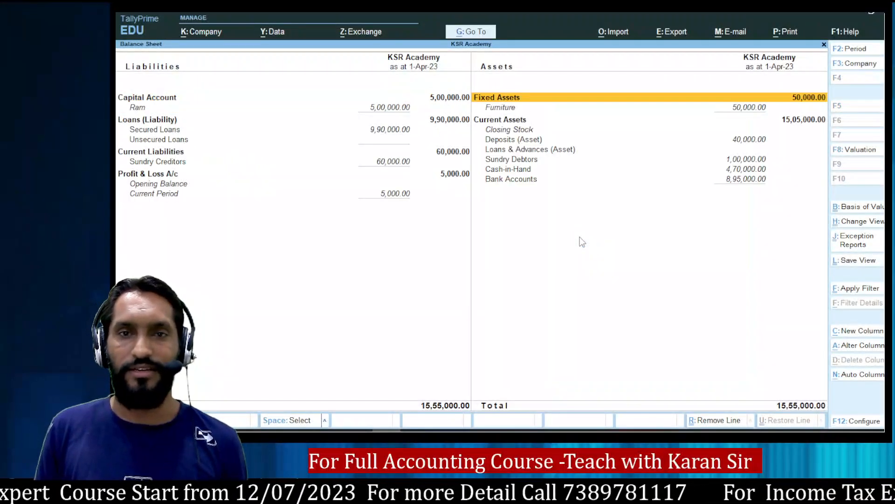
key(Right)
key(Down)
key(Down)
key(Down)
key(Down)
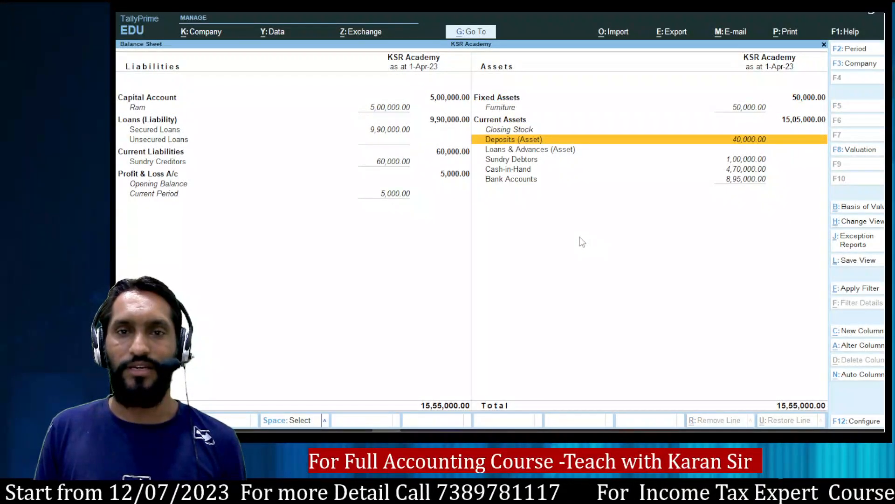
key(Down)
key(Down)
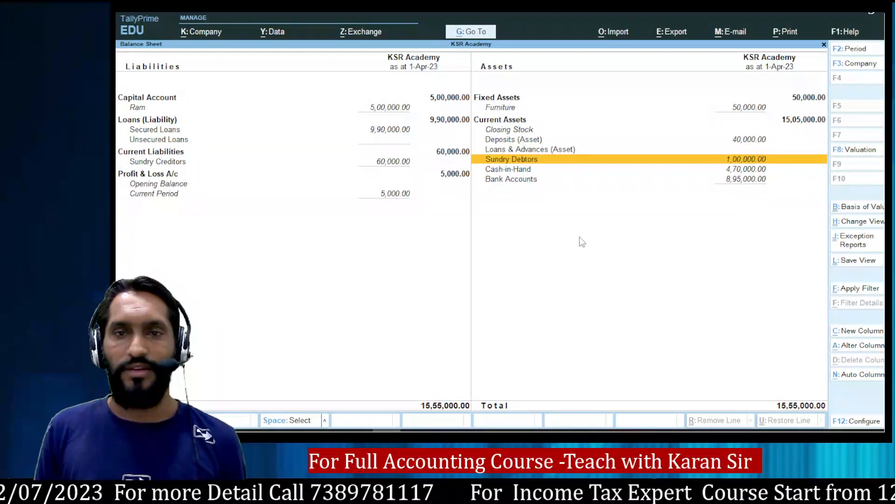
key(Return)
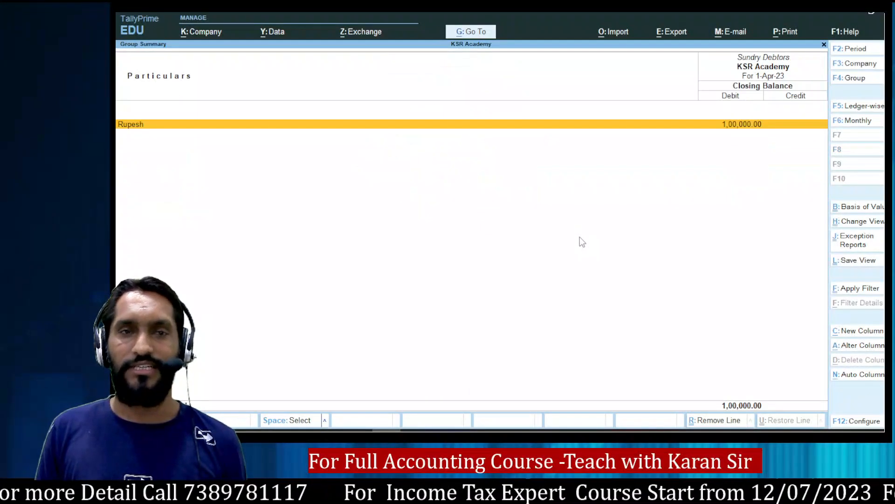
key(Escape)
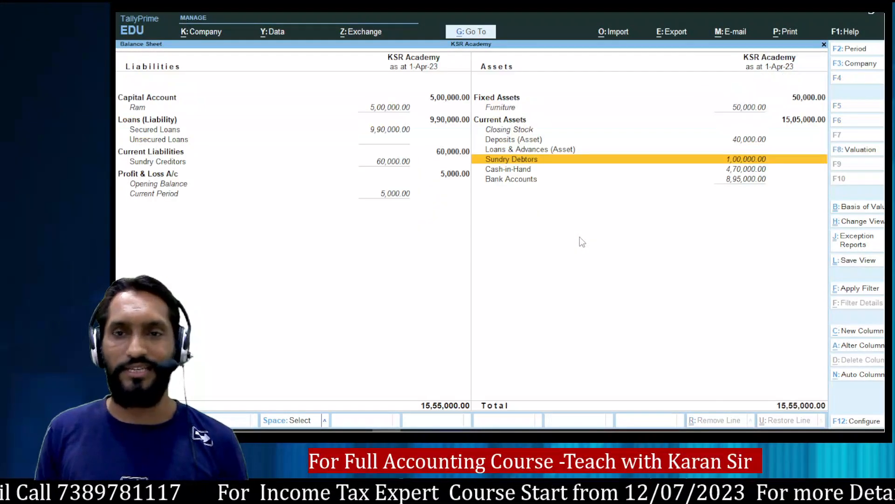
key(Down)
key(Return)
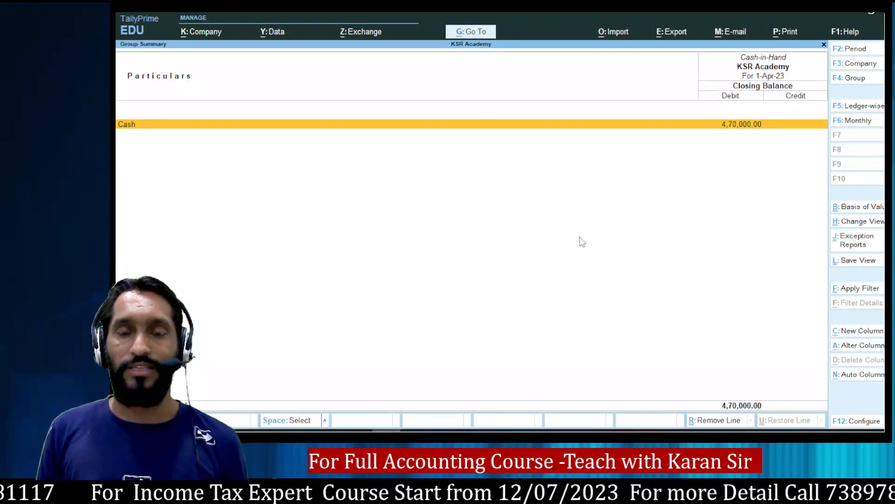
key(Escape)
key(Down)
key(Return)
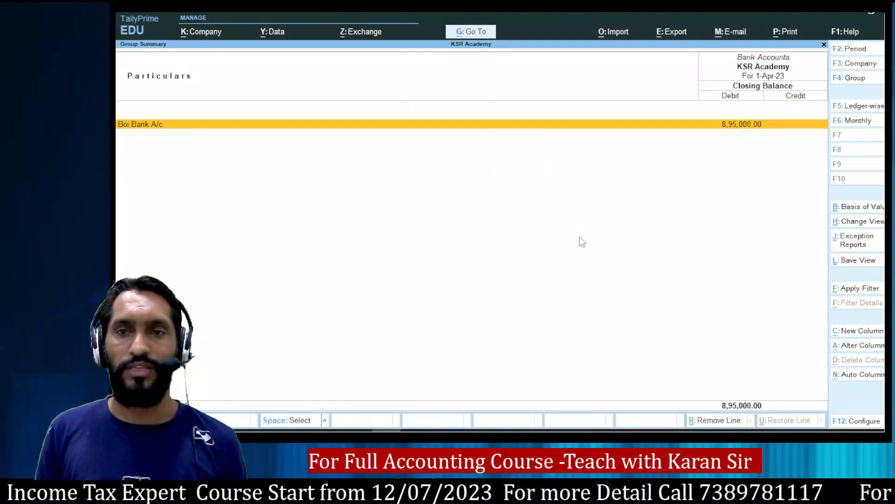
key(Escape)
key(Left)
key(Up)
key(Up)
key(Up)
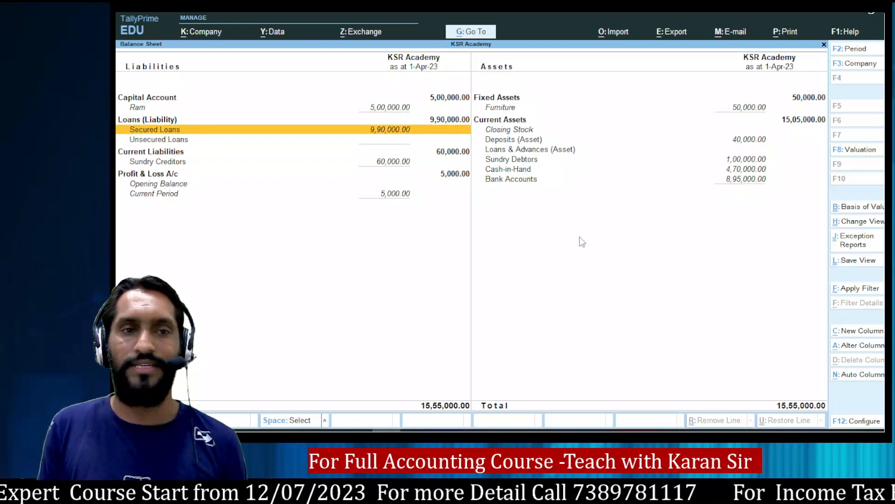
key(Down)
key(Down)
key(Down)
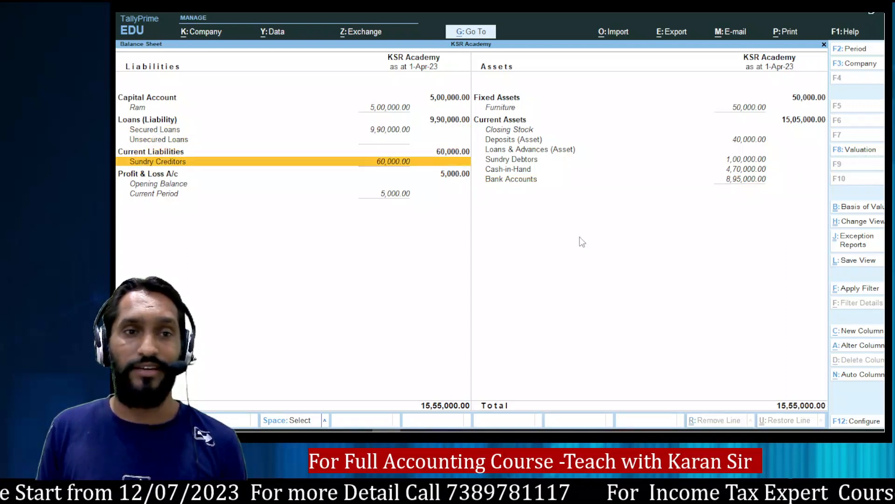
key(Up)
key(Up)
key(Up)
key(Up)
key(Up)
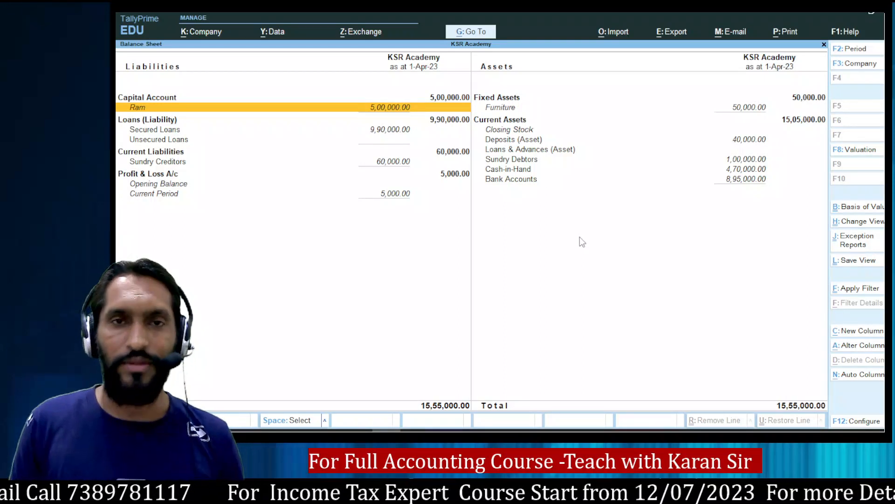
key(Escape)
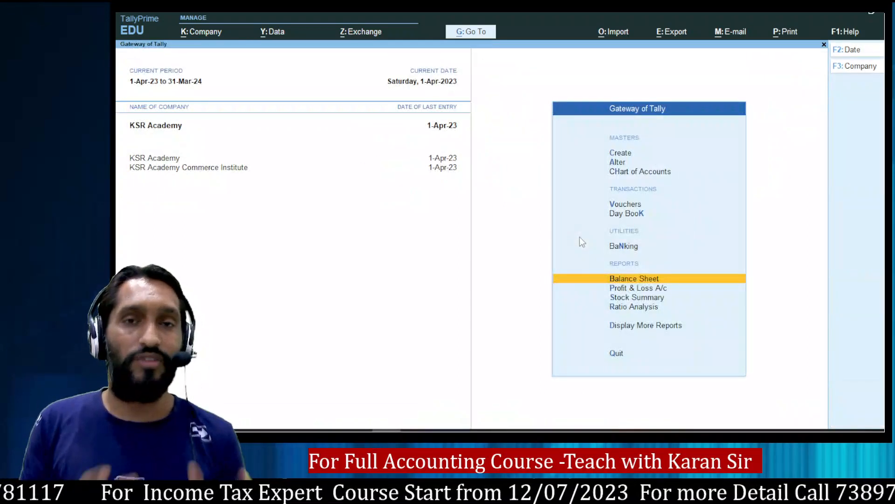